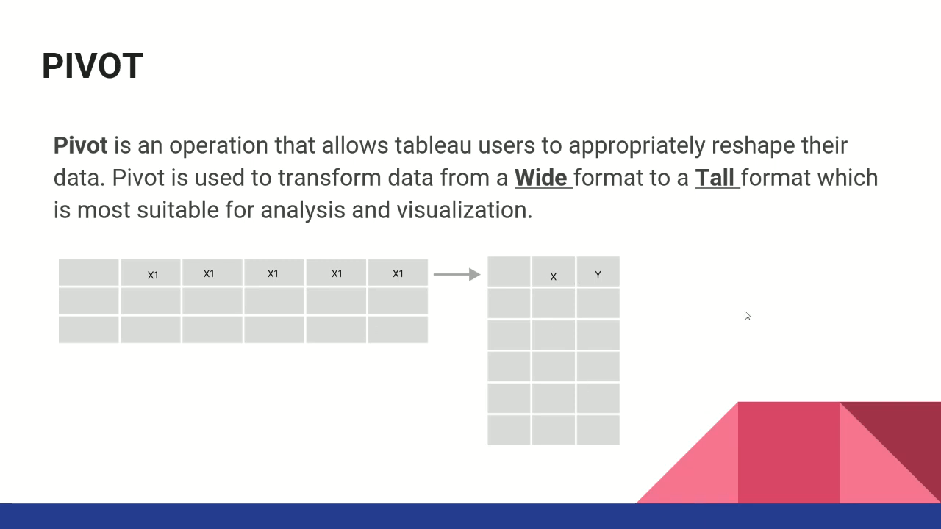
Exit the slideshow to return to the PowerPoint editor on the PIVOT slide
key("Escape")
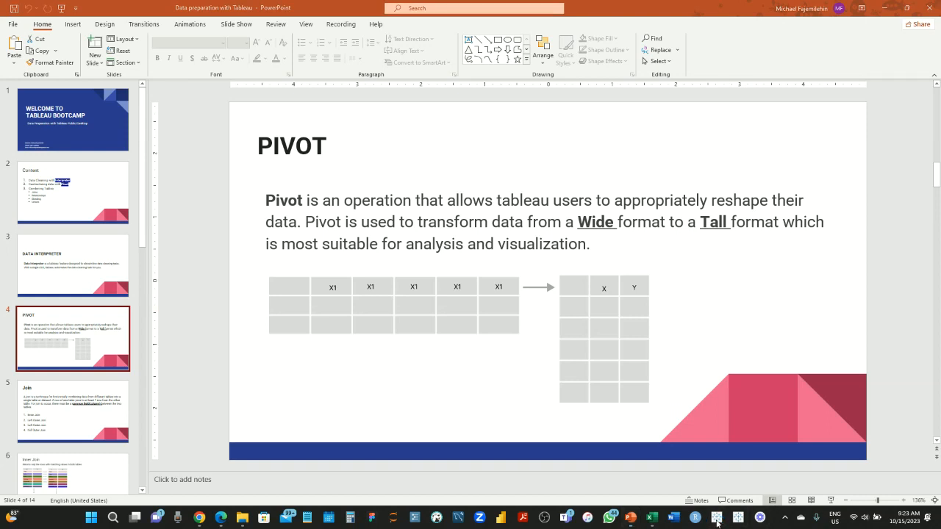
Launch Tableau Public, then open the '1. Interpreter and pivot' workbook from File Explorer
left_click(717, 519)
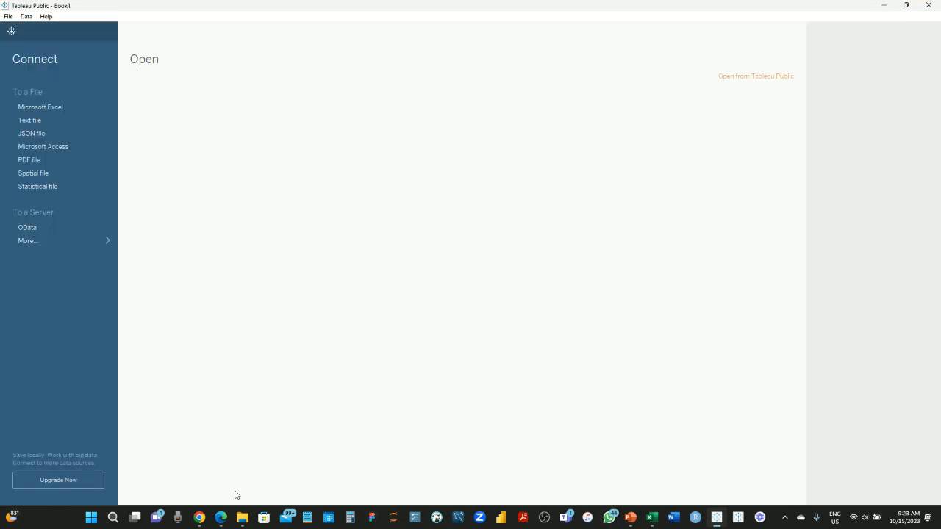
left_click(242, 521)
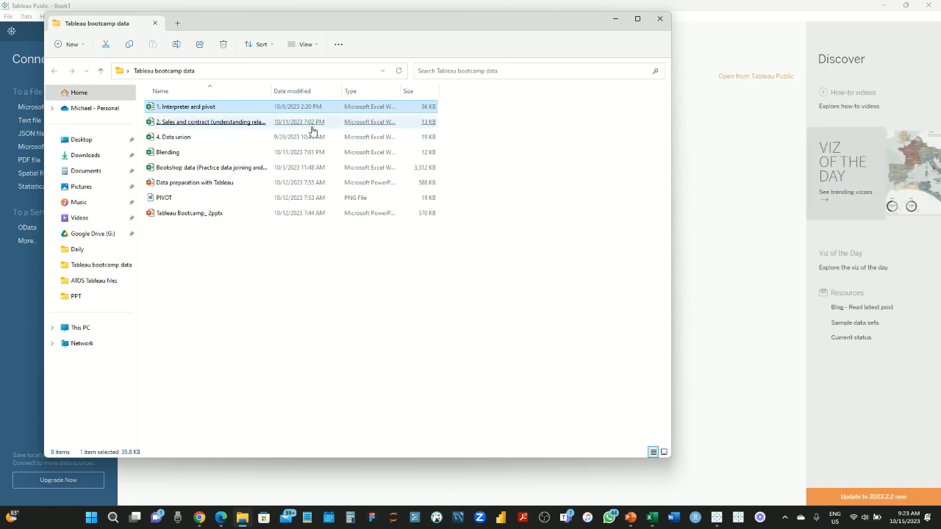
left_click_drag(262, 28, 339, 38)
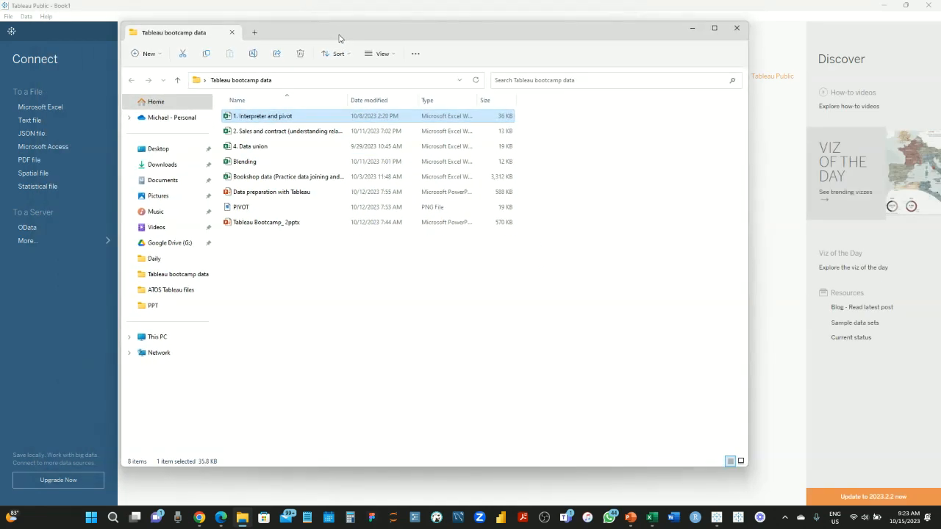
double_click(280, 118)
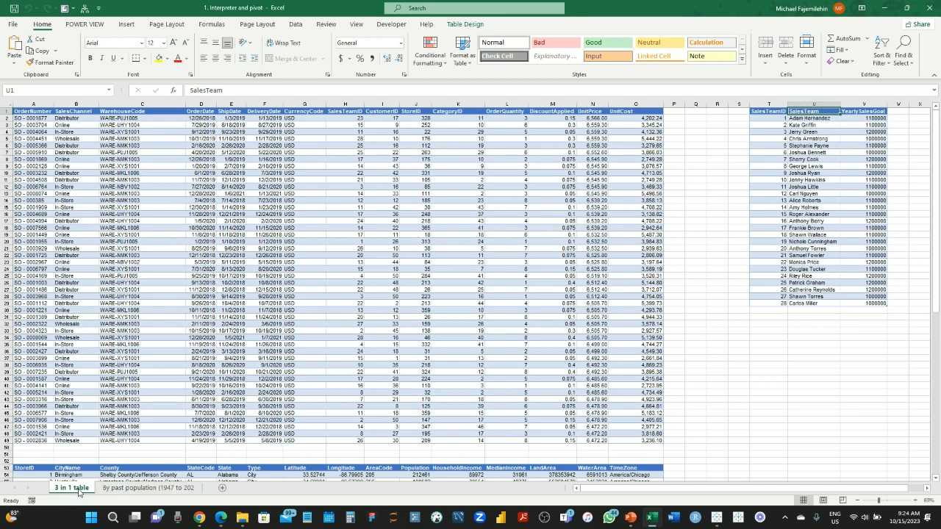
Look through the workbook's sheets, ending on the 'By past population' census table
left_click(131, 490)
left_click(78, 490)
left_click(304, 171)
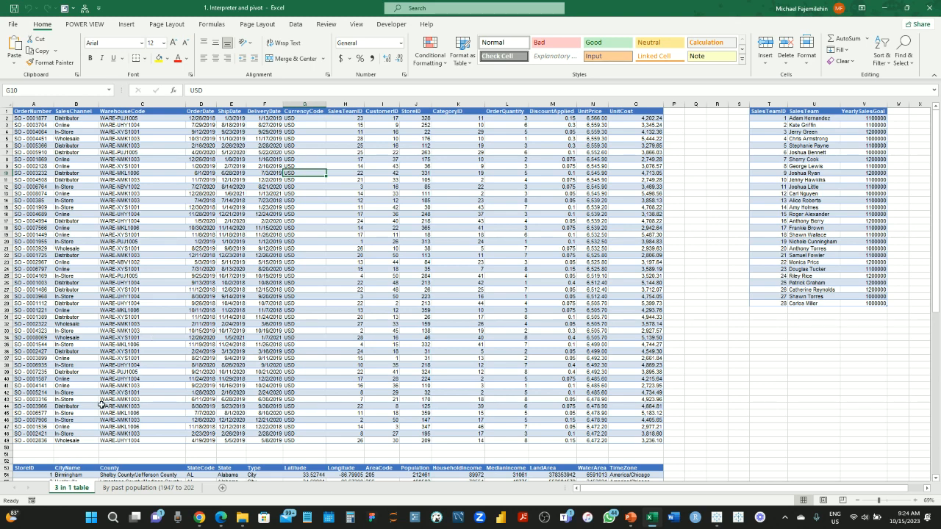
left_click(139, 488)
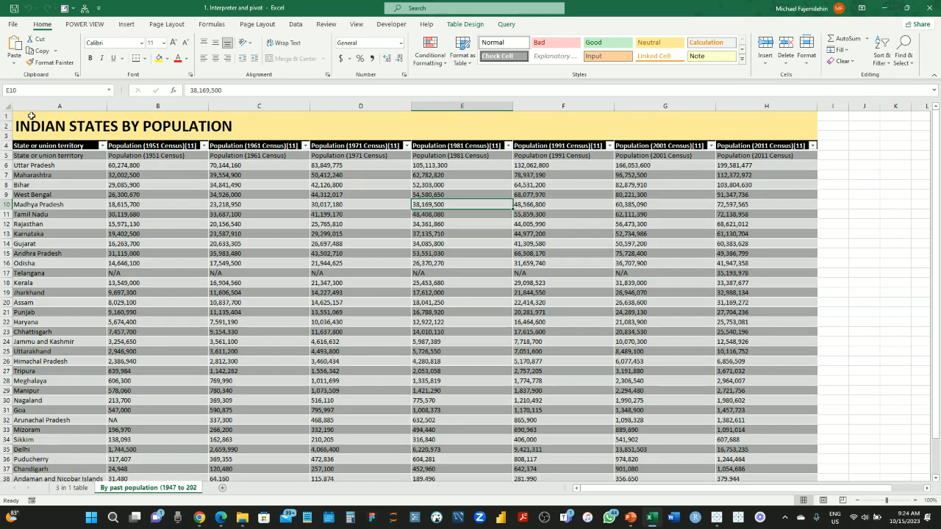
Inspect the population table's title, headers and Telangana's N/A 1951 value, then return to Tableau Public
left_click(37, 118)
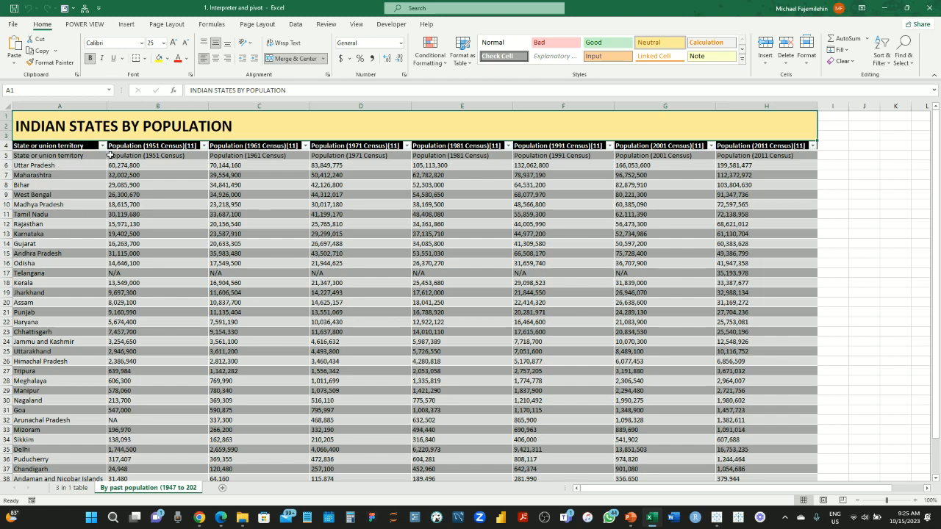
left_click(34, 145)
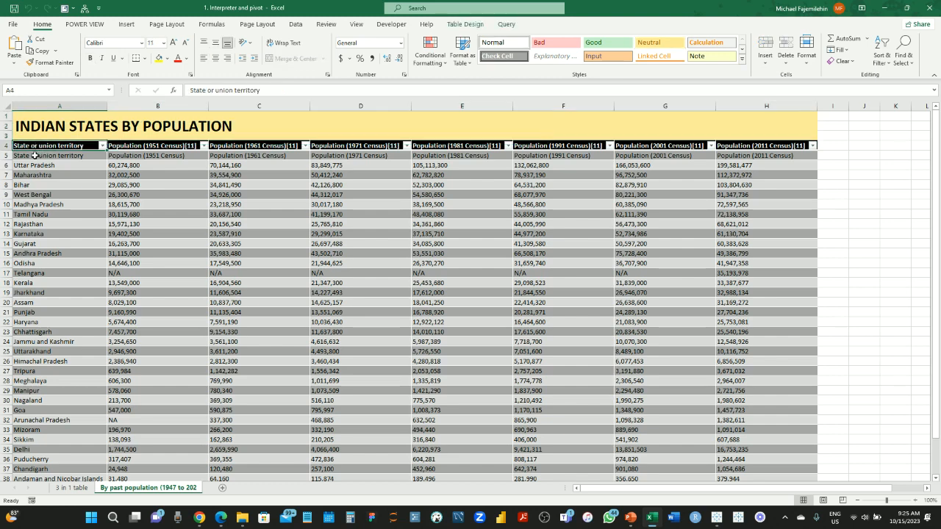
left_click(34, 157)
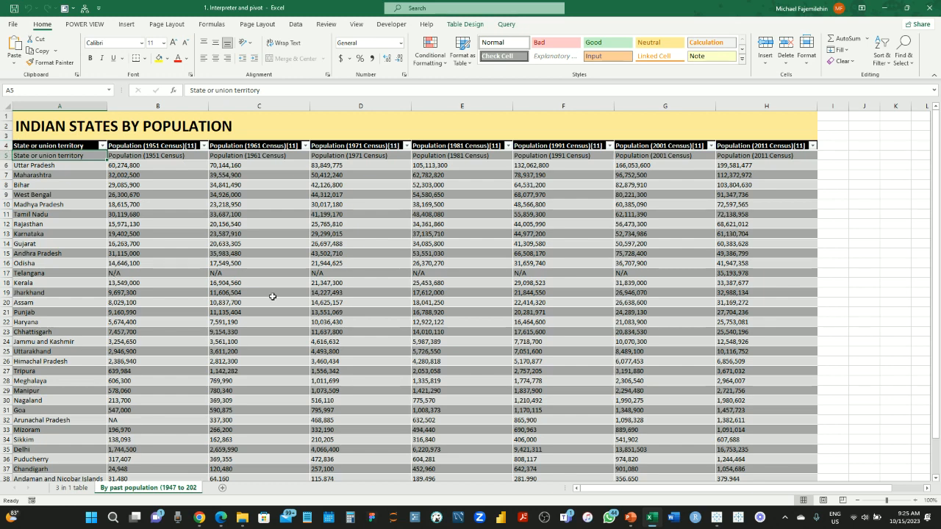
left_click(157, 273)
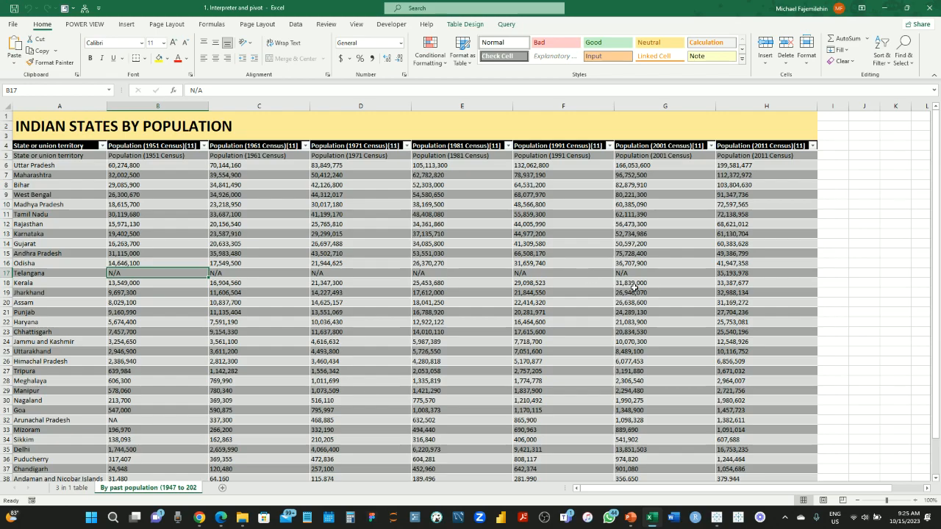
scroll(371, 392, "down", 4)
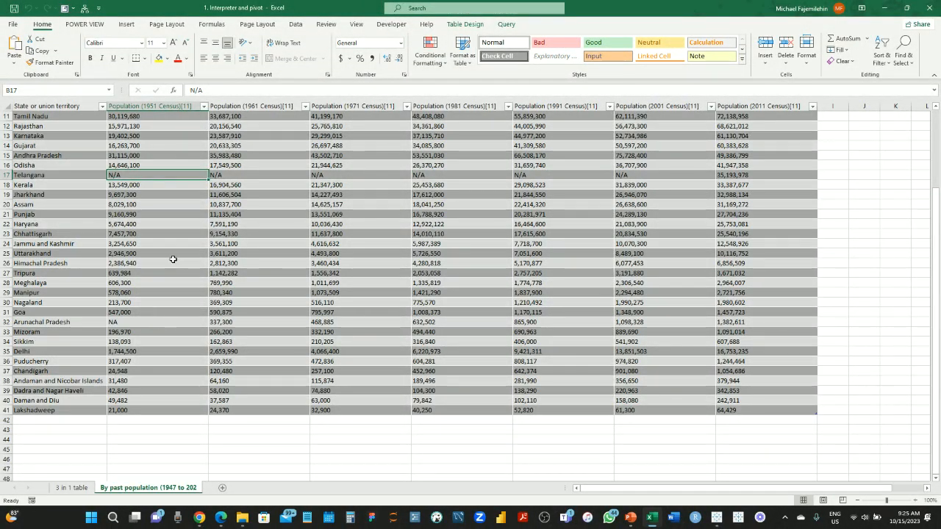
scroll(173, 260, "up", 4)
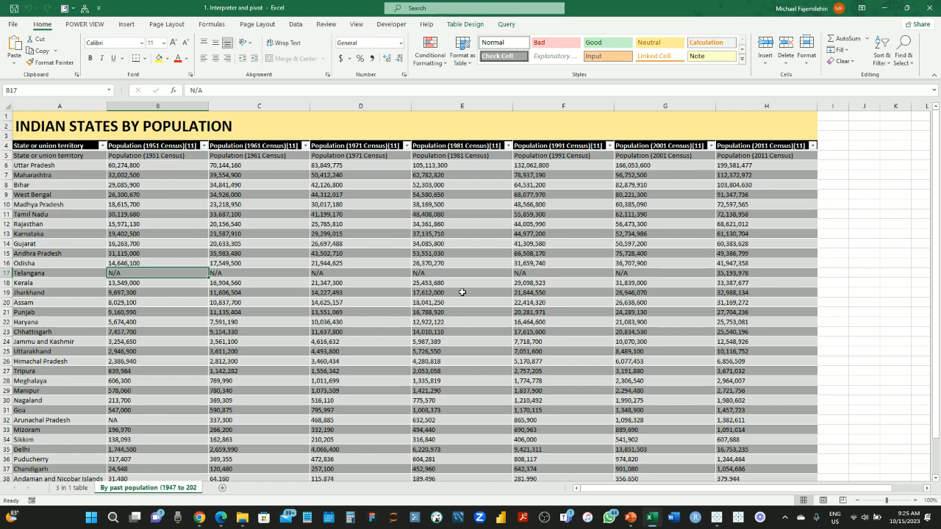
mouse_move(714, 524)
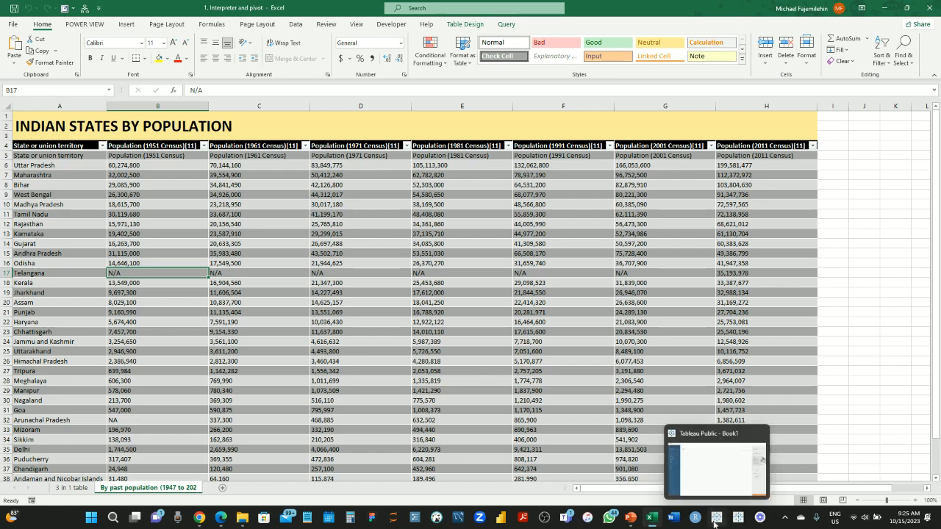
left_click(717, 459)
Connect Tableau to the '1. Interpreter and pivot' Excel workbook as the data source
left_click(72, 107)
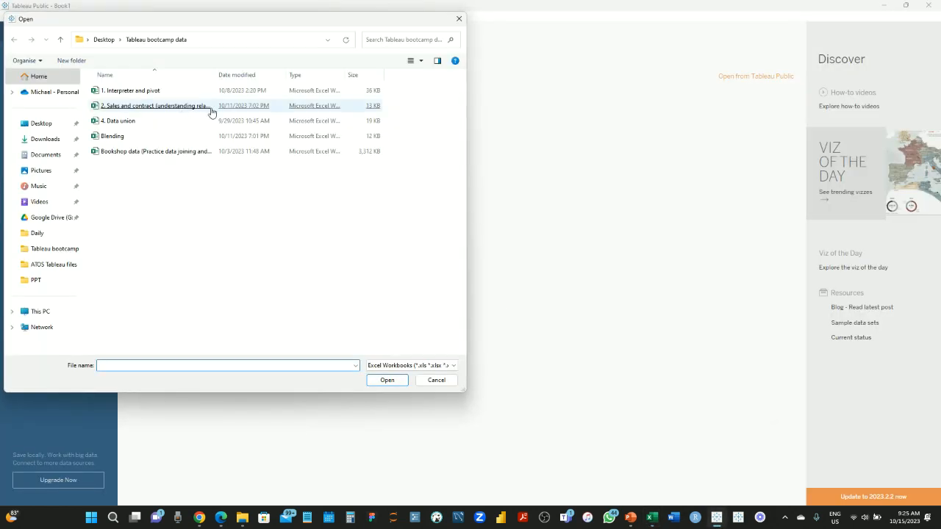
double_click(171, 92)
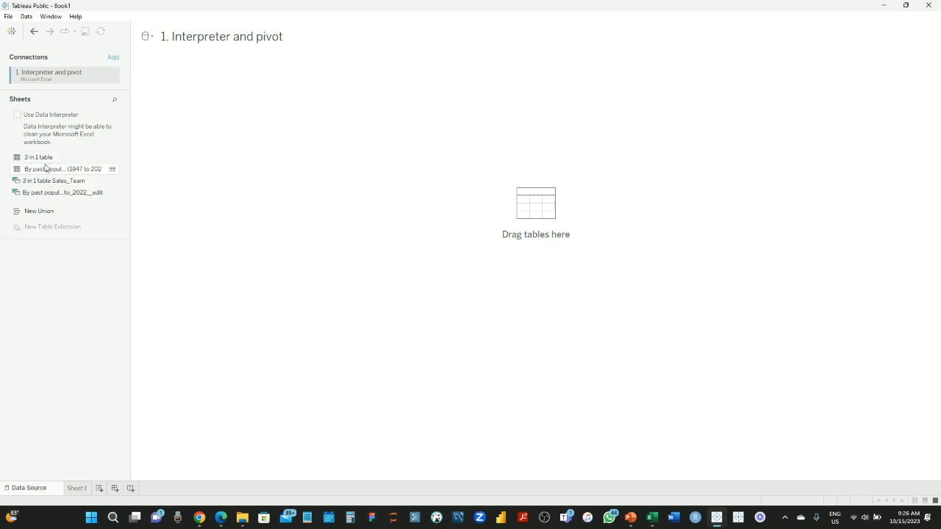
left_click_drag(46, 158, 266, 92)
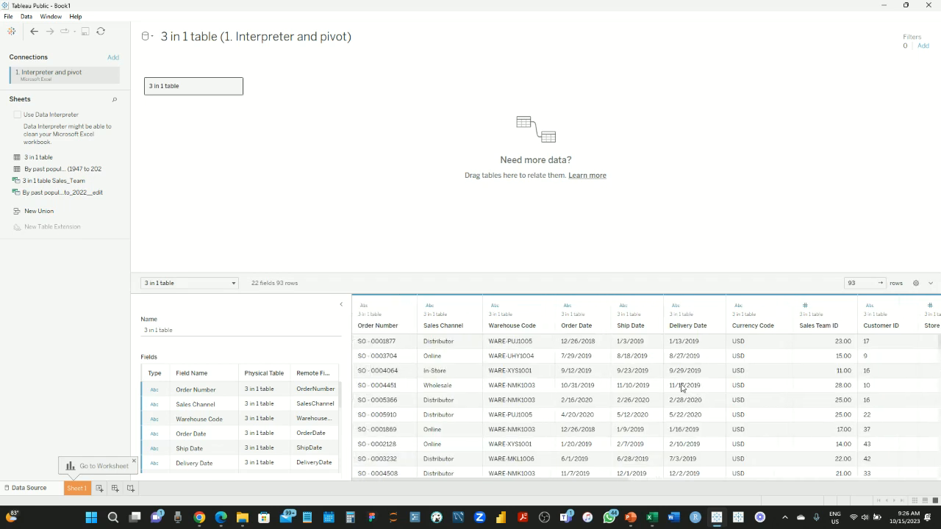
scroll(681, 388, "right", 8)
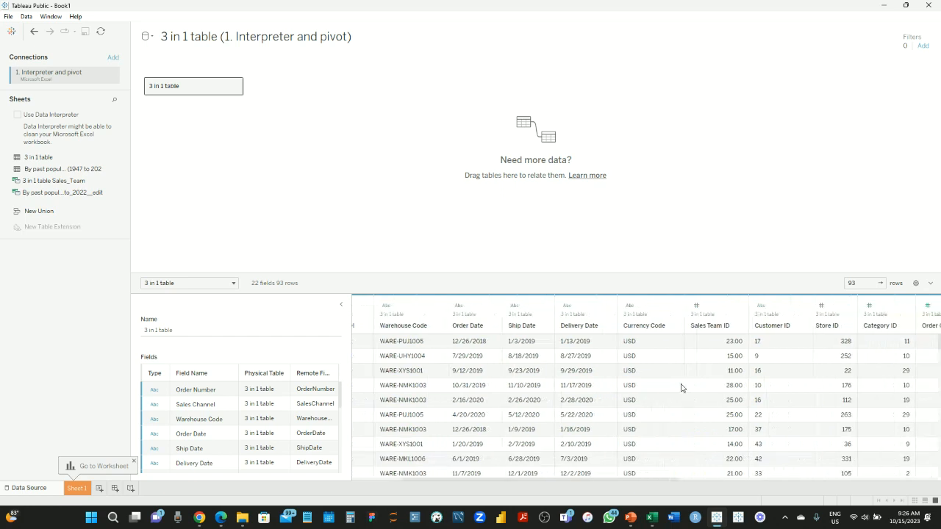
scroll(681, 387, "right", 6)
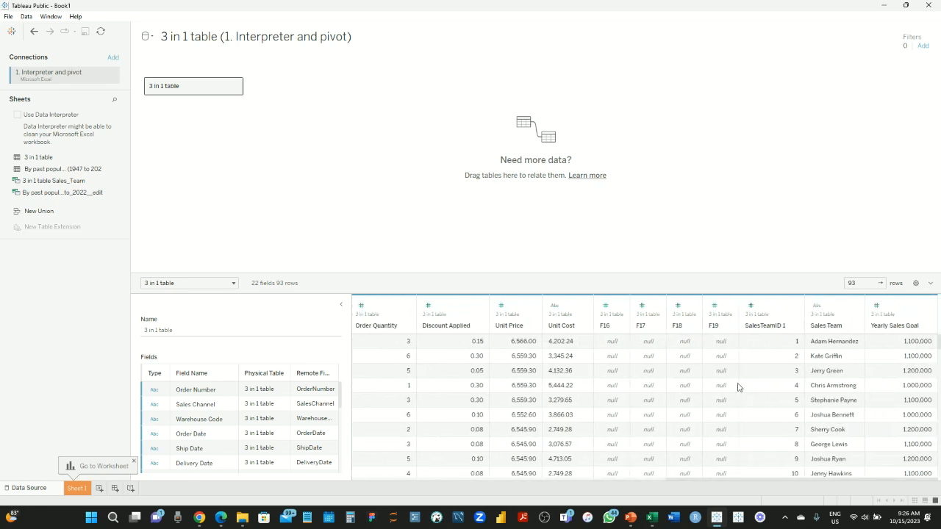
scroll(487, 339, "left", 14)
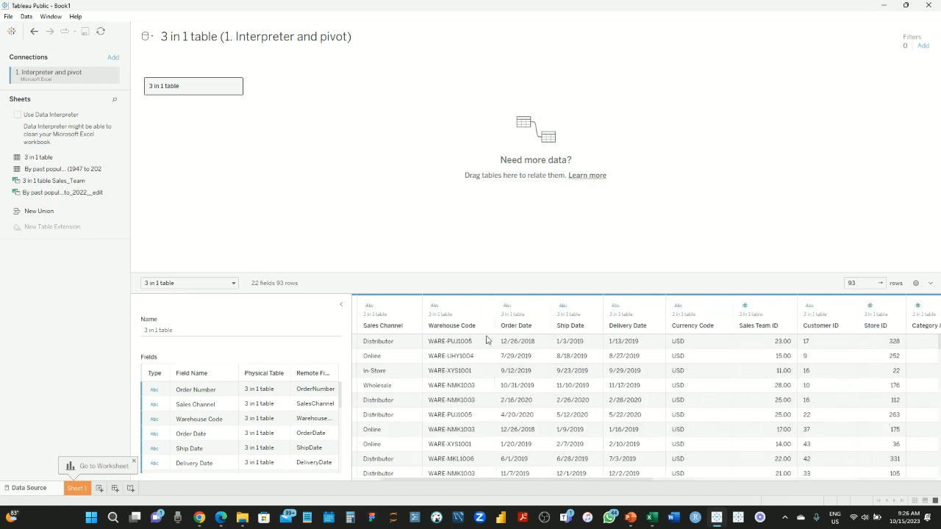
scroll(486, 340, "right", 7)
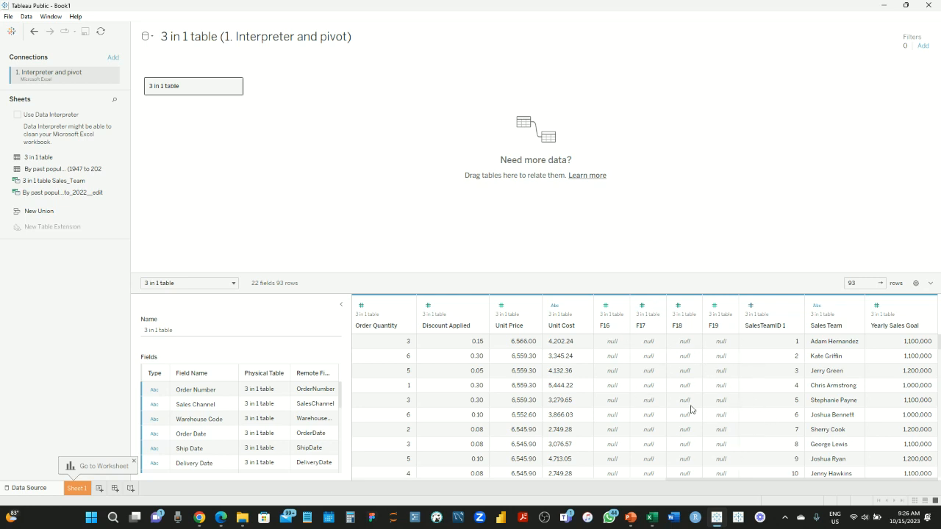
scroll(376, 380, "left", 10)
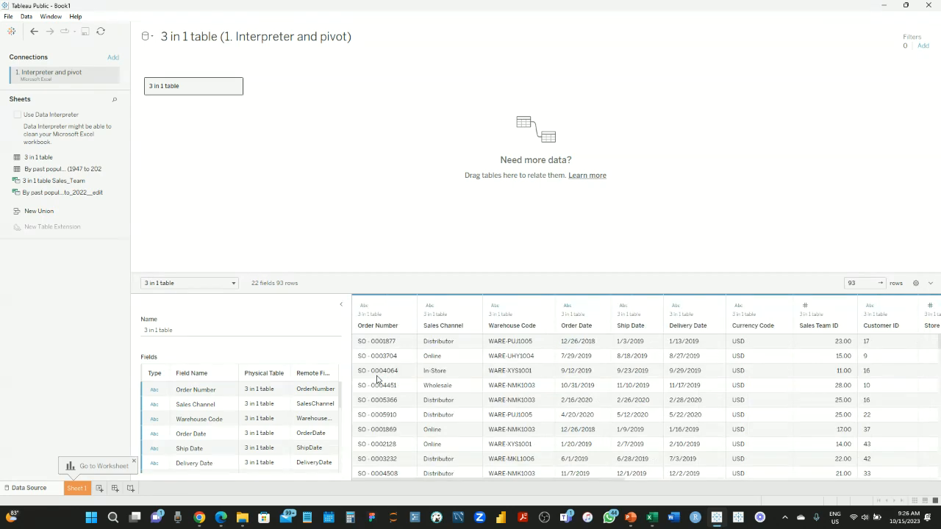
scroll(515, 401, "down", 20)
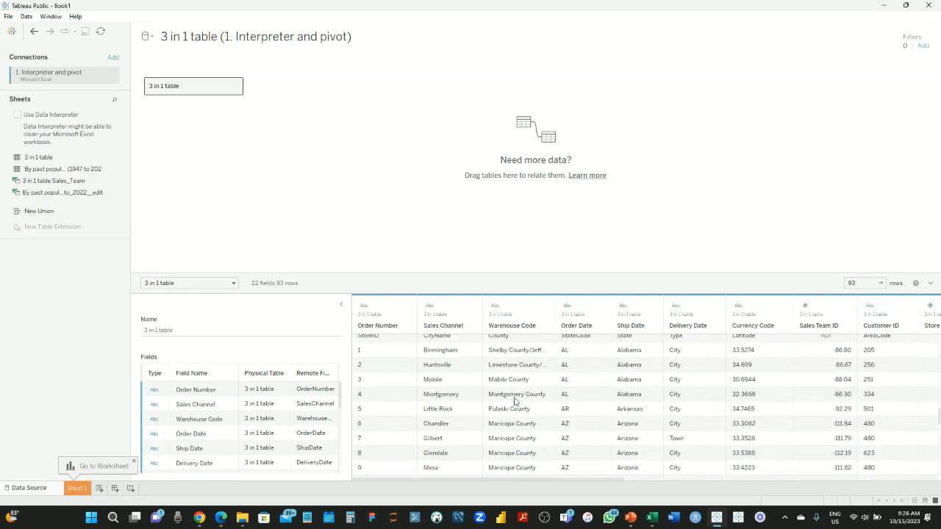
scroll(514, 401, "up", 2)
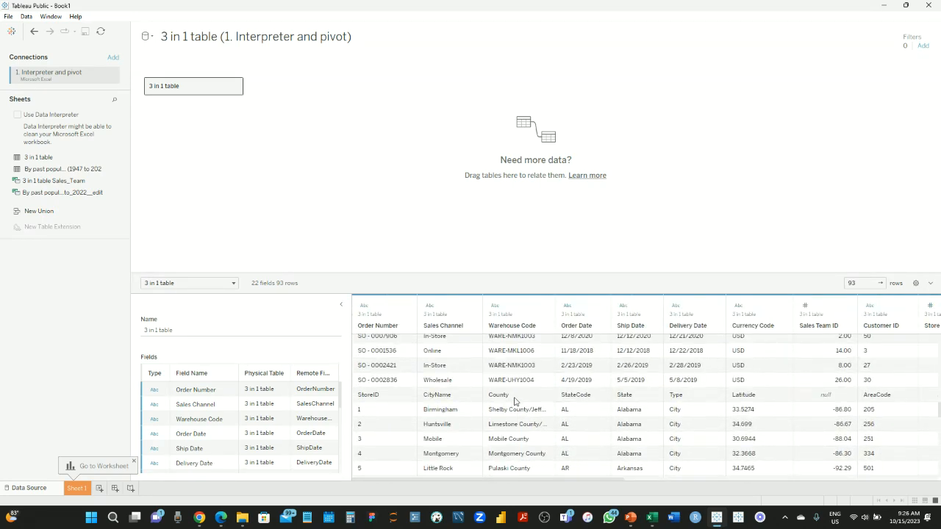
left_click(383, 408)
scroll(474, 416, "down", 13)
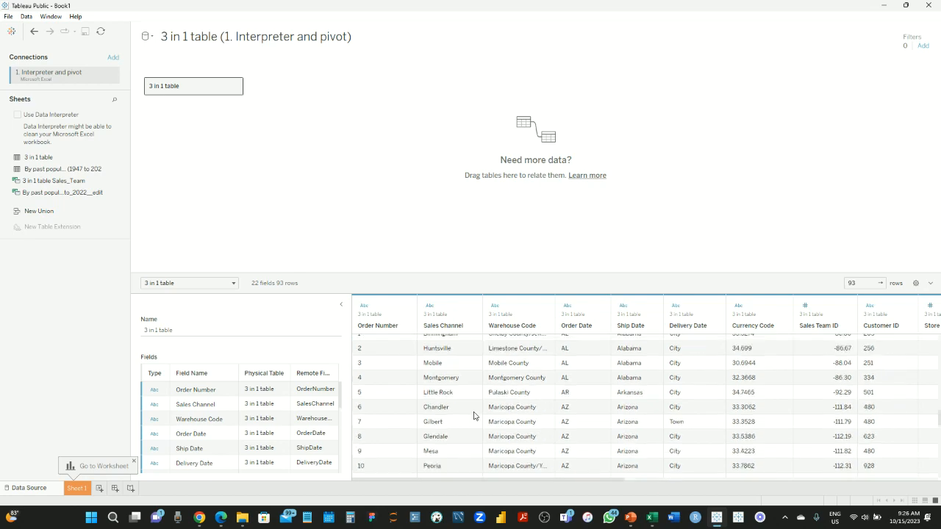
scroll(474, 416, "up", 15)
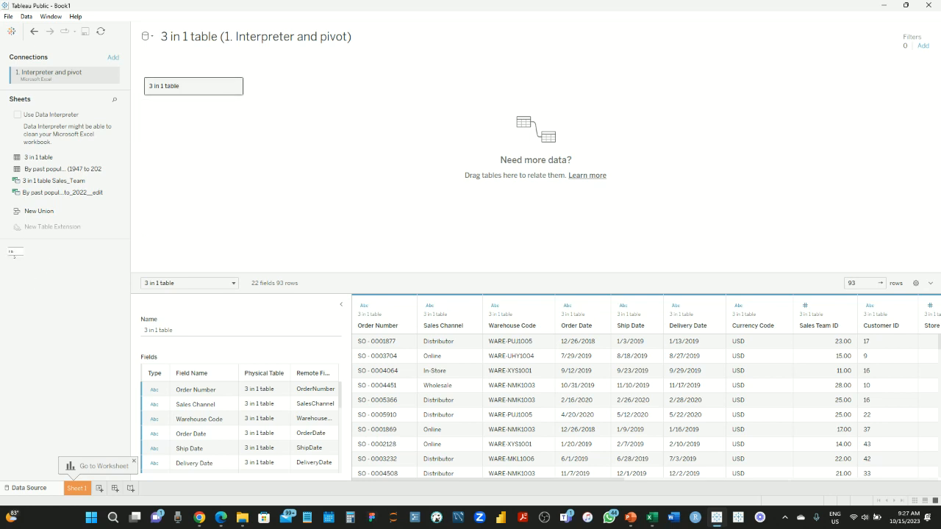
key("ctrl+z")
Place the By past population sheet on the canvas, inspect its F2–F8 columns, then remove it
left_click_drag(53, 173, 215, 92)
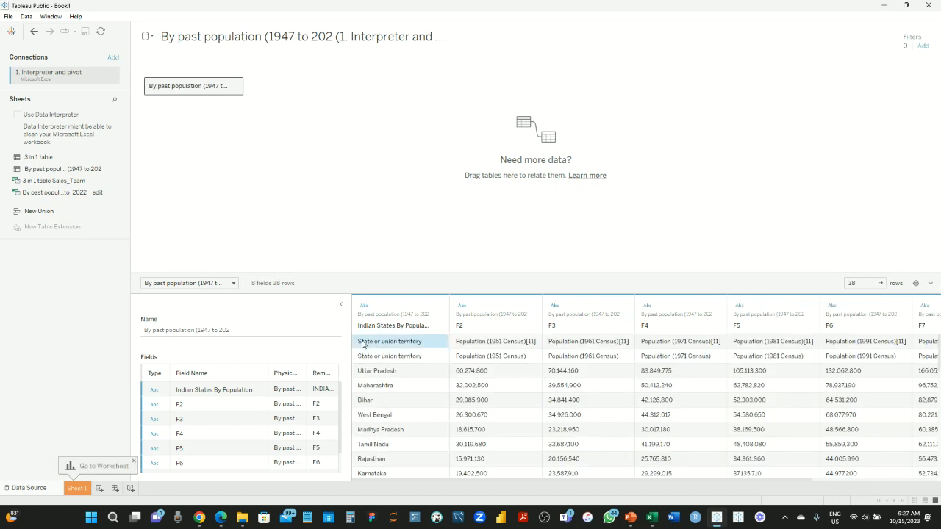
left_click(380, 328)
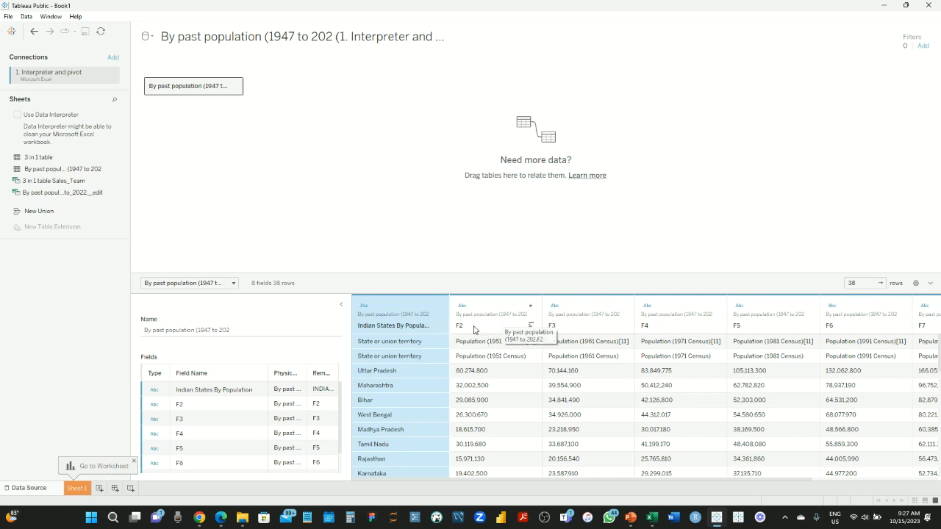
left_click(466, 331)
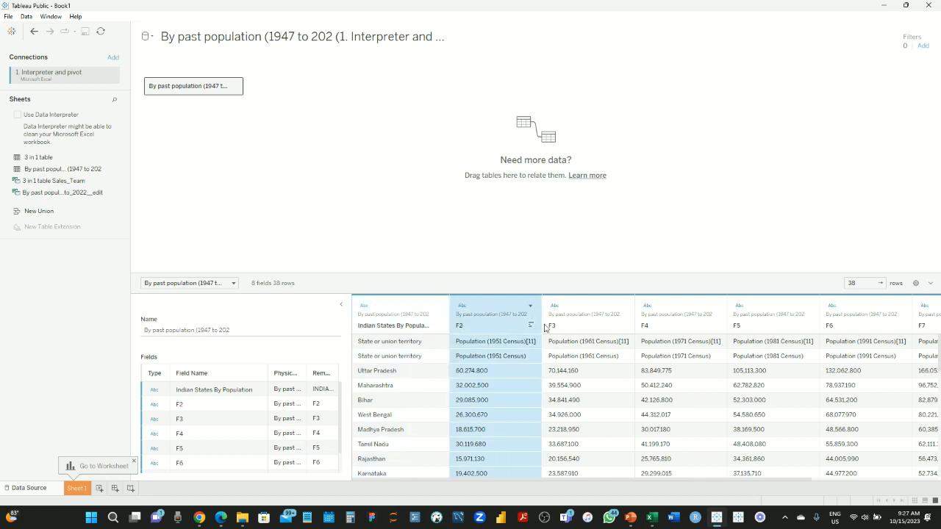
left_click(586, 330)
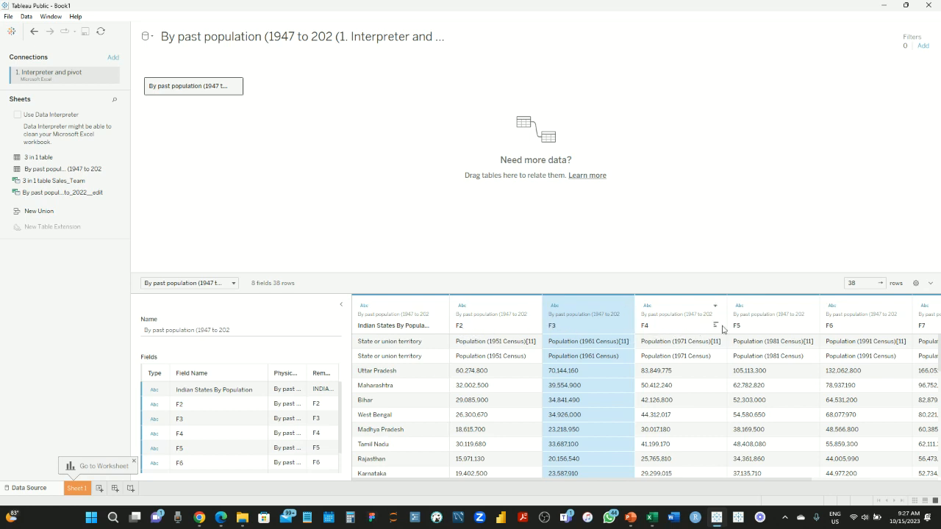
scroll(847, 384, "right", 3)
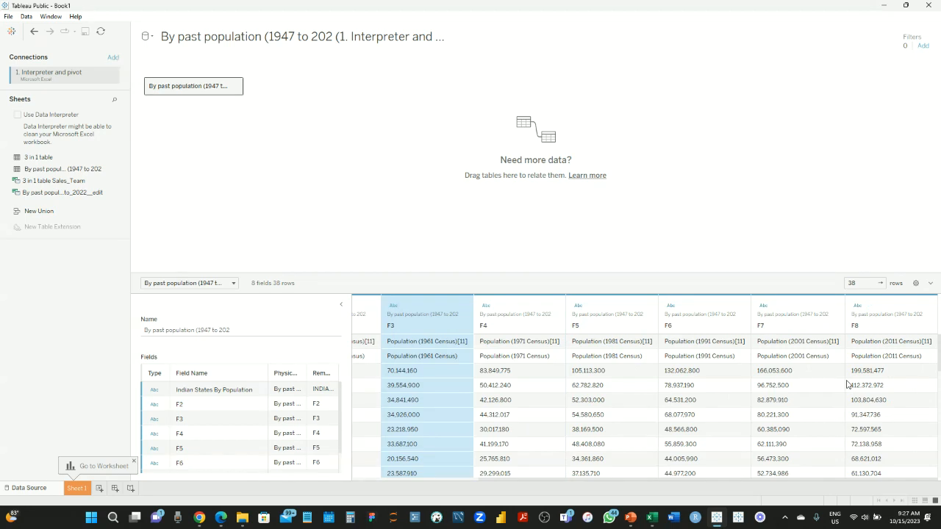
scroll(847, 384, "left", 3)
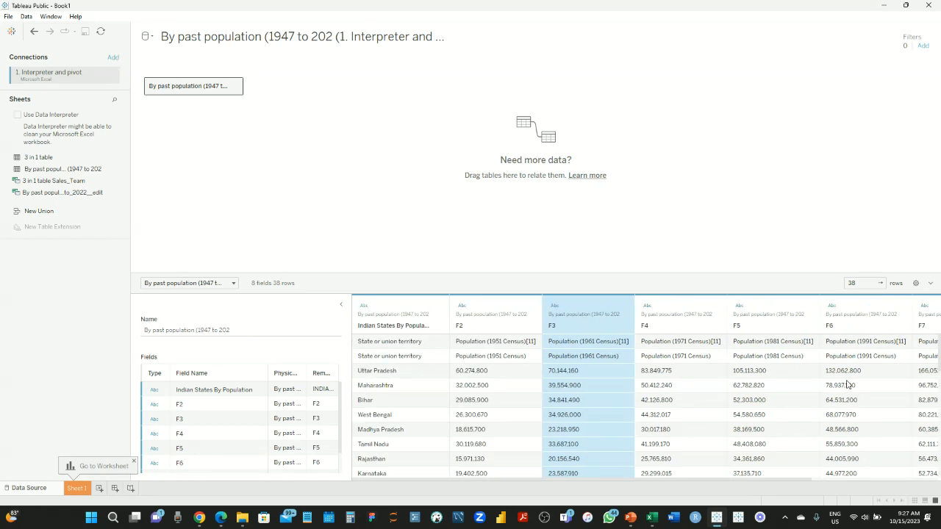
left_click(390, 347)
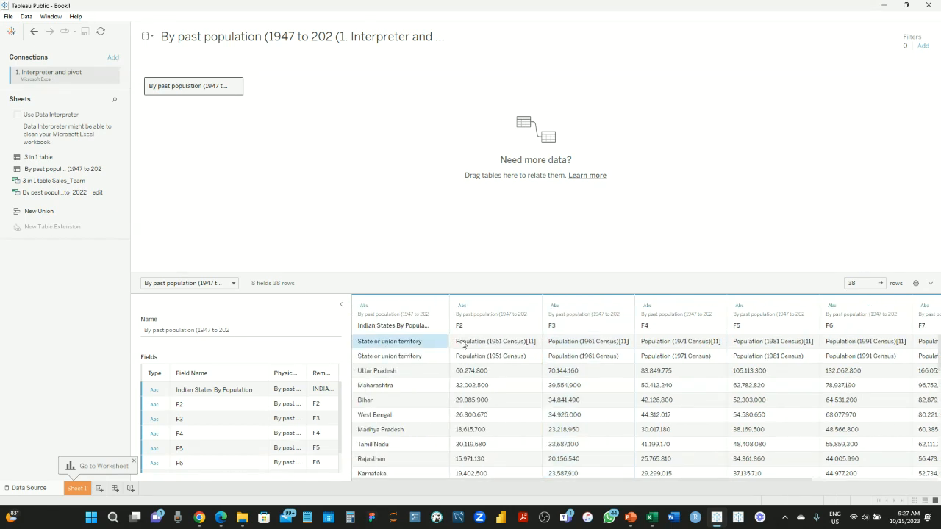
scroll(515, 417, "down", 5)
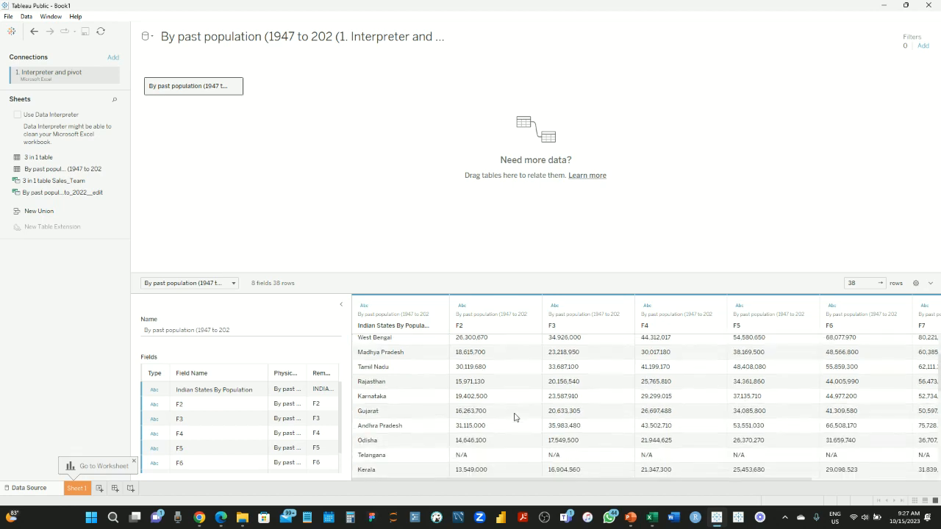
scroll(515, 417, "down", 1)
scroll(636, 392, "up", 5)
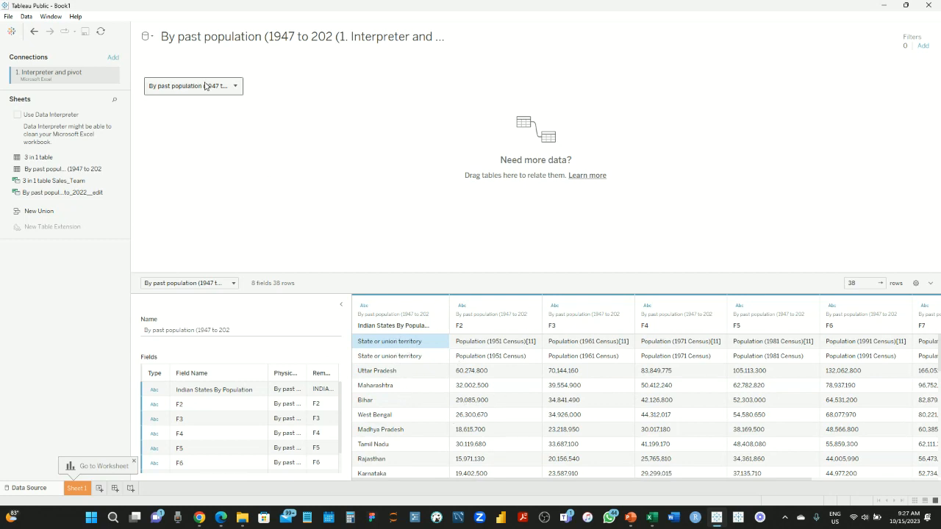
left_click_drag(206, 85, 77, 202)
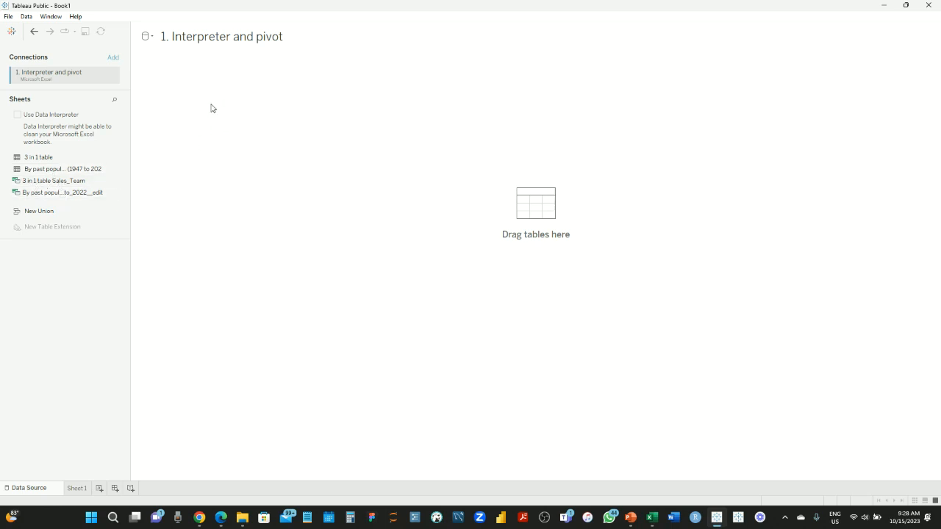
left_click_drag(211, 108, 211, 109)
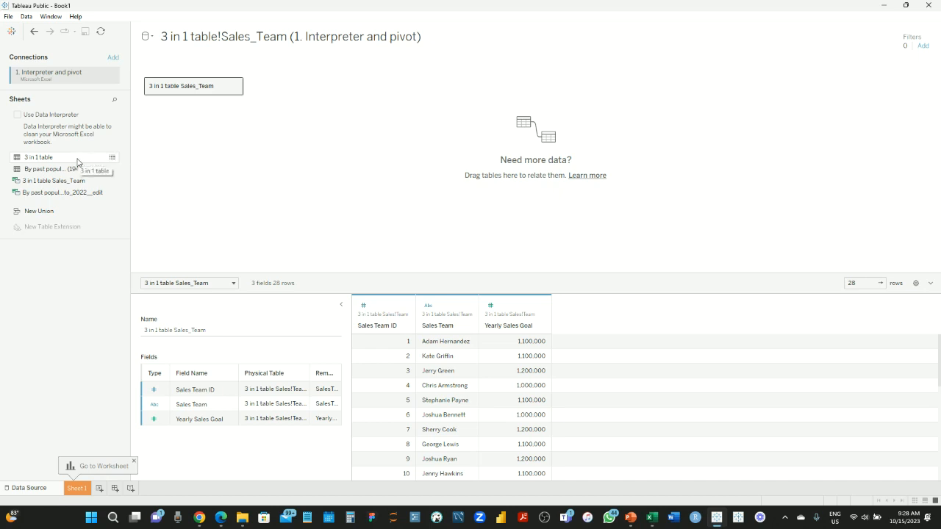
mouse_move(64, 158)
left_mouse_down()
mouse_move(9, 161)
mouse_move(70, 158)
left_mouse_up()
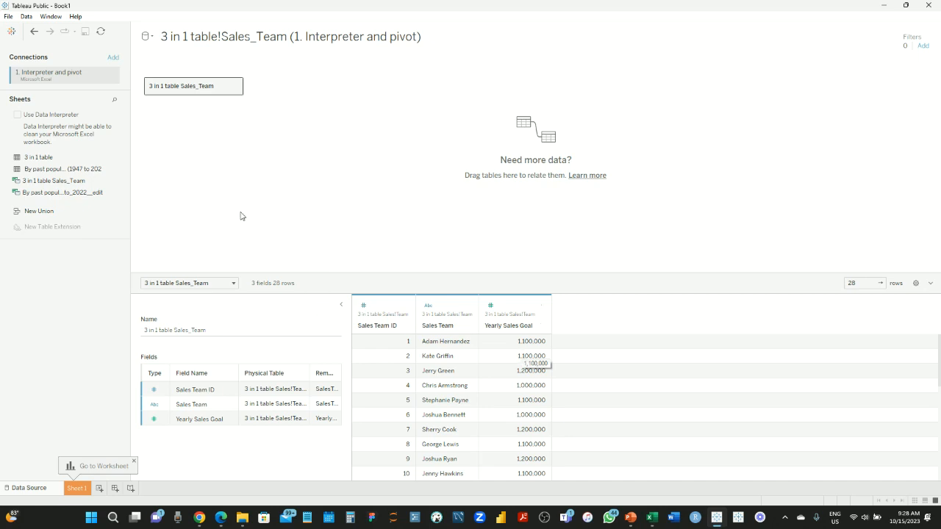
left_click_drag(176, 88, 63, 98)
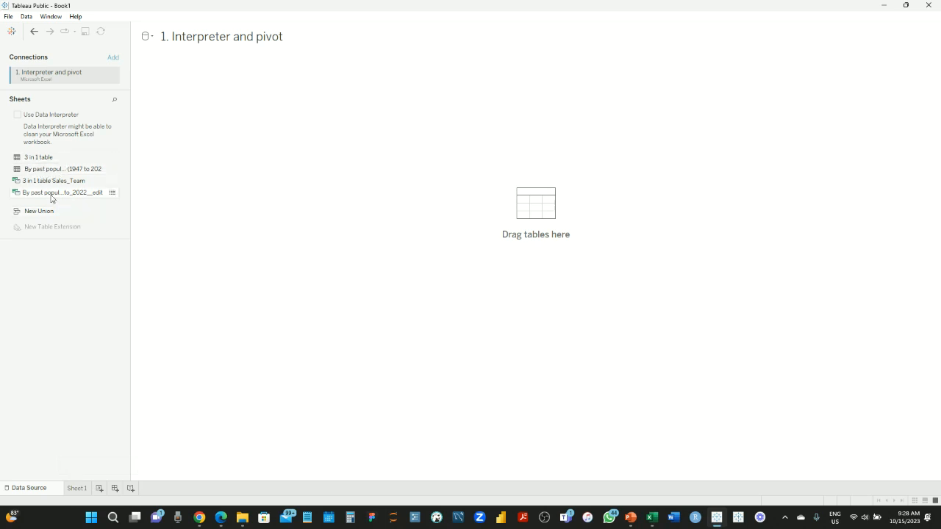
Add the By_past_population_1947_to_2022_edit range to the canvas and browse its 8 fields
left_click_drag(50, 196, 255, 105)
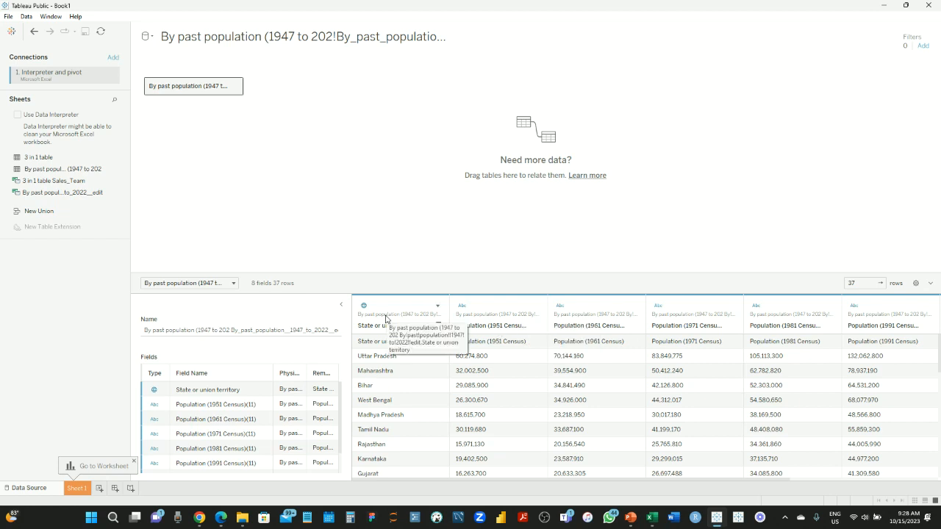
left_click(376, 345)
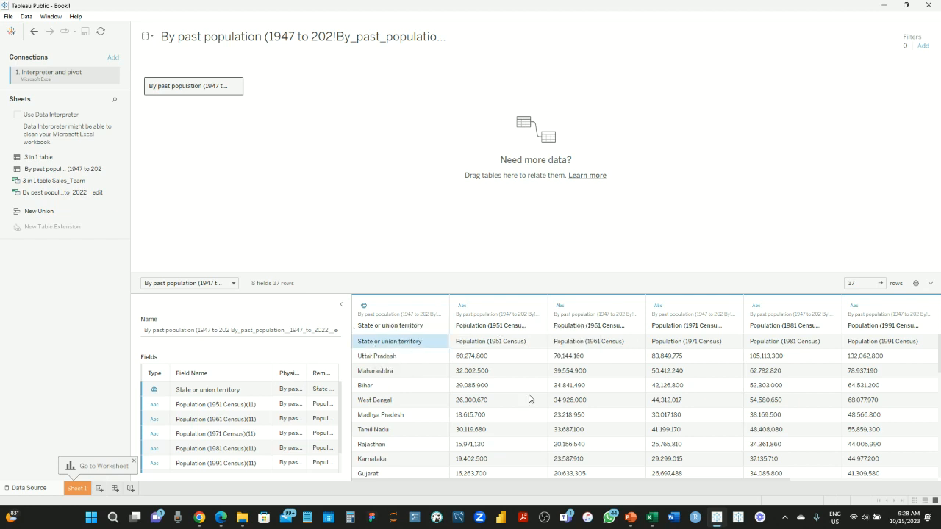
scroll(529, 398, "down", 3)
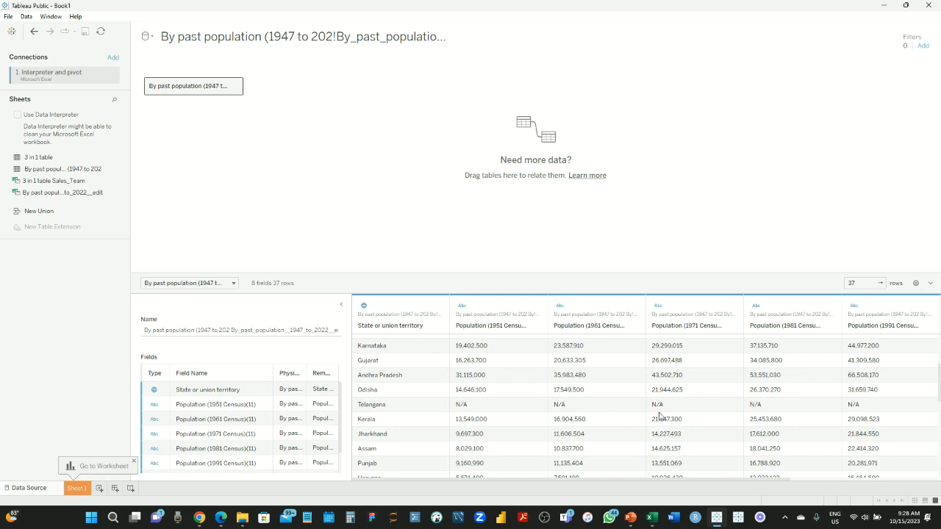
scroll(788, 403, "right", 2)
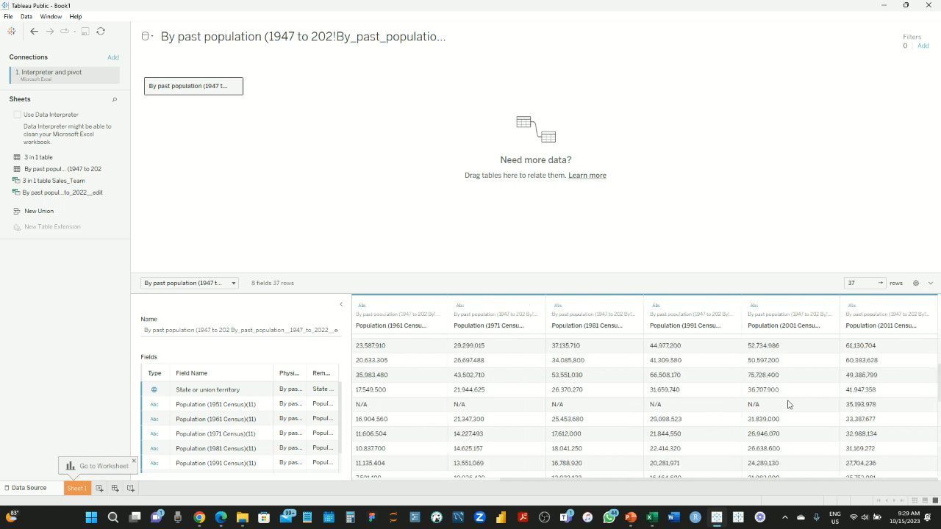
scroll(788, 404, "left", 2)
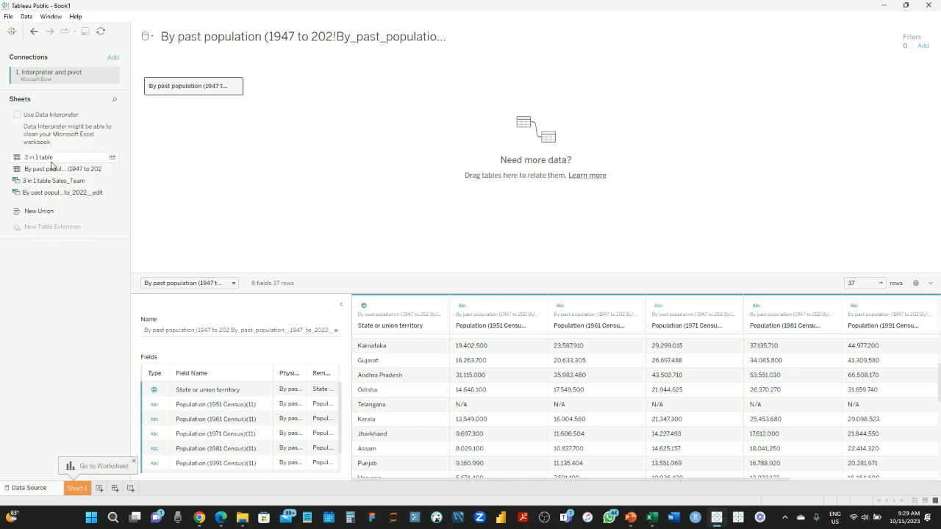
Turn on Data Interpreter, review the cleaned grid, then drag the population table off the canvas
left_click(17, 115)
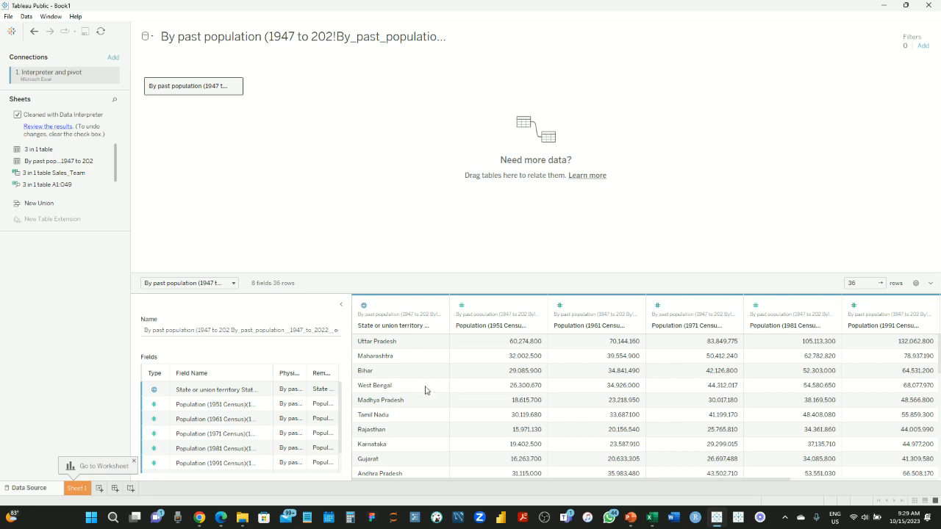
scroll(506, 400, "right", 5)
scroll(506, 401, "left", 5)
left_click_drag(115, 155, 115, 163)
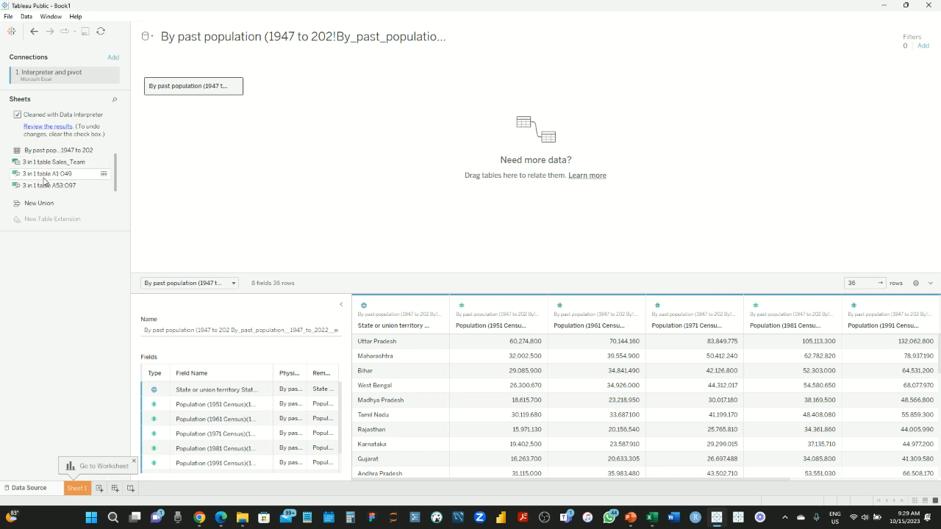
left_click_drag(115, 172, 115, 149)
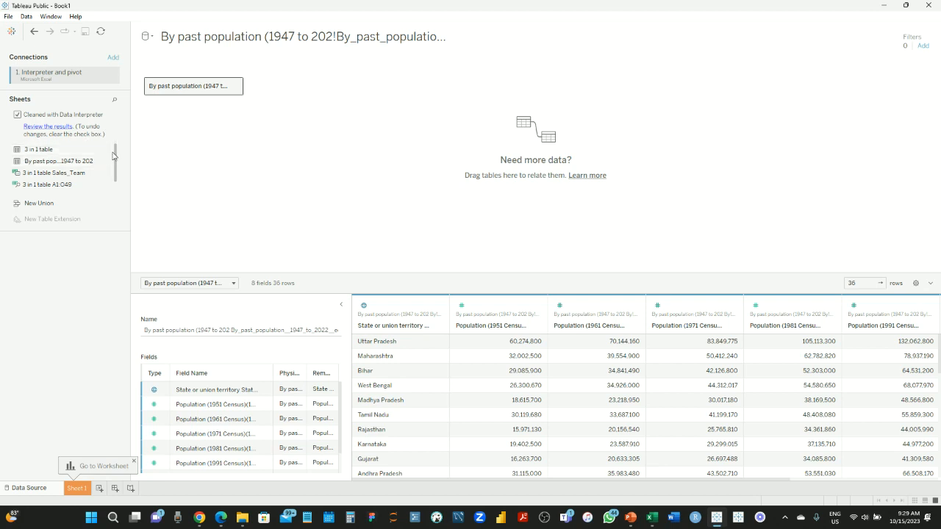
left_click_drag(116, 154, 117, 195)
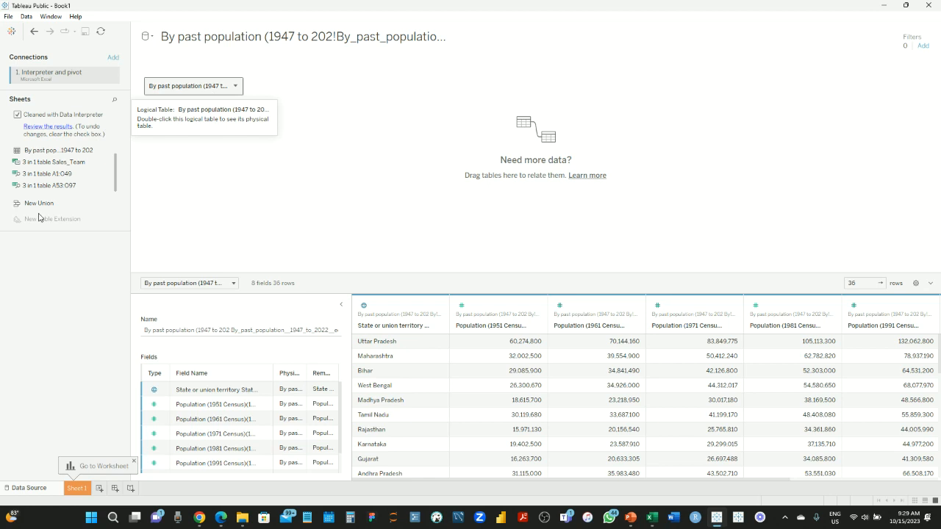
left_click_drag(8, 267, 59, 273)
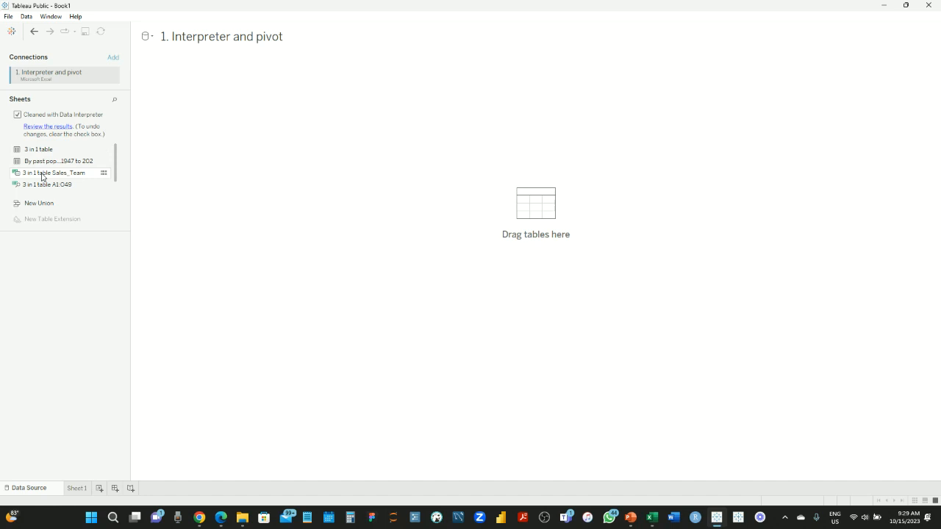
Place the 3 in 1 table A1:O49 range on the canvas and load its data preview
scroll(115, 164, "down", 1)
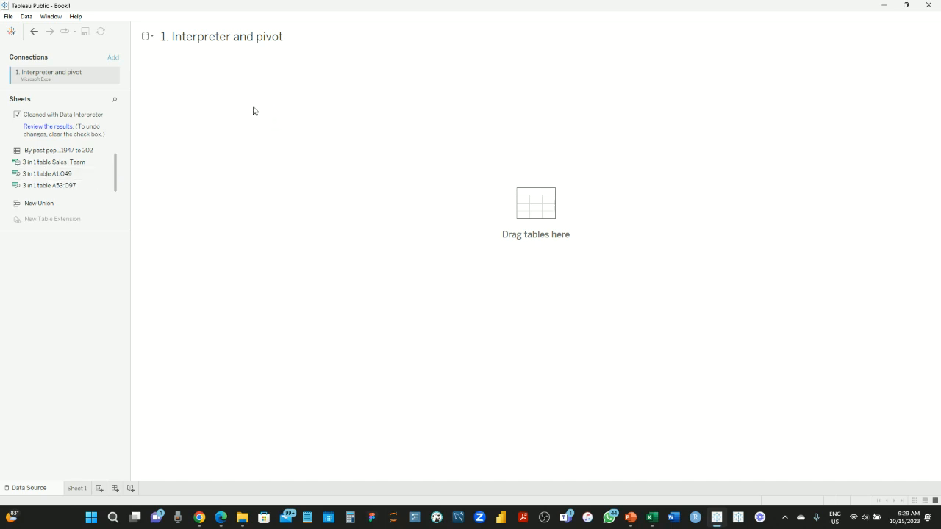
left_click_drag(253, 110, 254, 110)
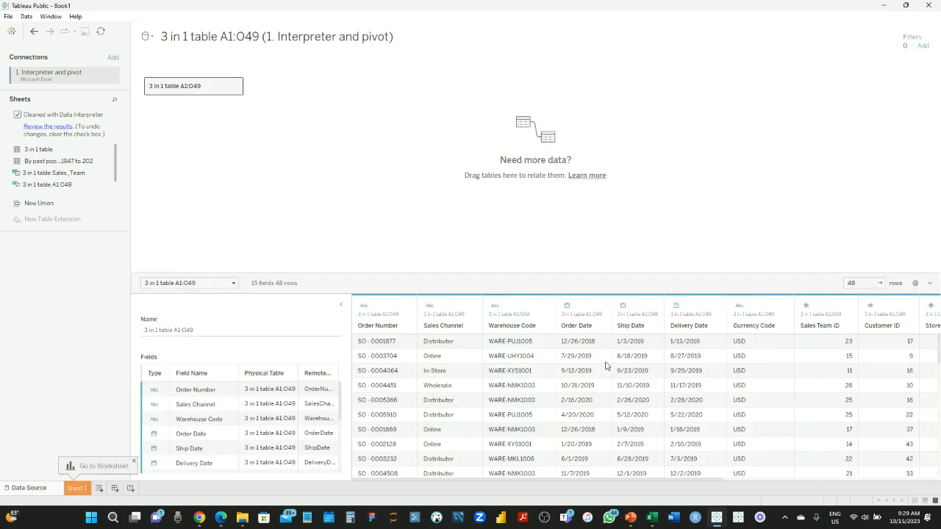
scroll(662, 376, "right", 5)
scroll(643, 383, "left", 5)
key("ctrl+z")
left_click_drag(246, 125, 210, 103)
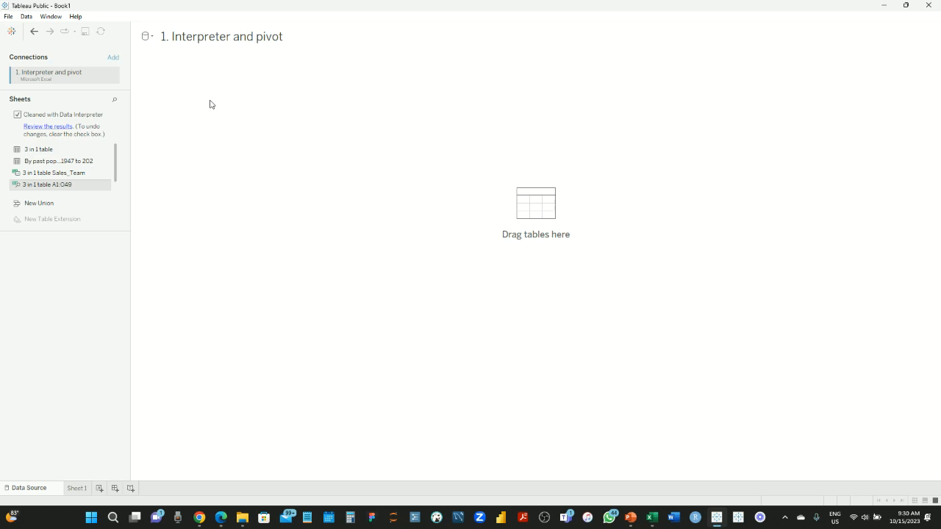
left_click(591, 368)
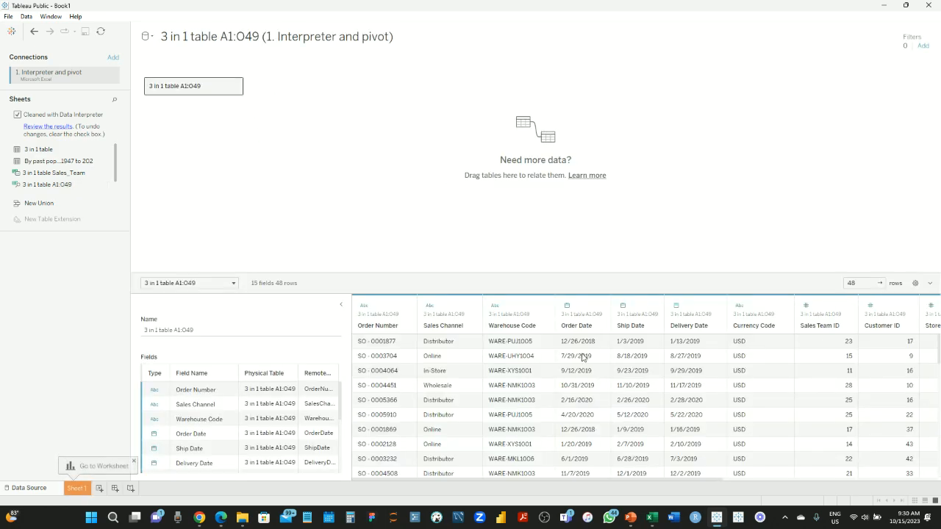
scroll(912, 401, "right", 5)
scroll(910, 400, "left", 5)
Restore Sales_Team, set the data grid to update automatically, and clear the canvas
key("ctrl+z")
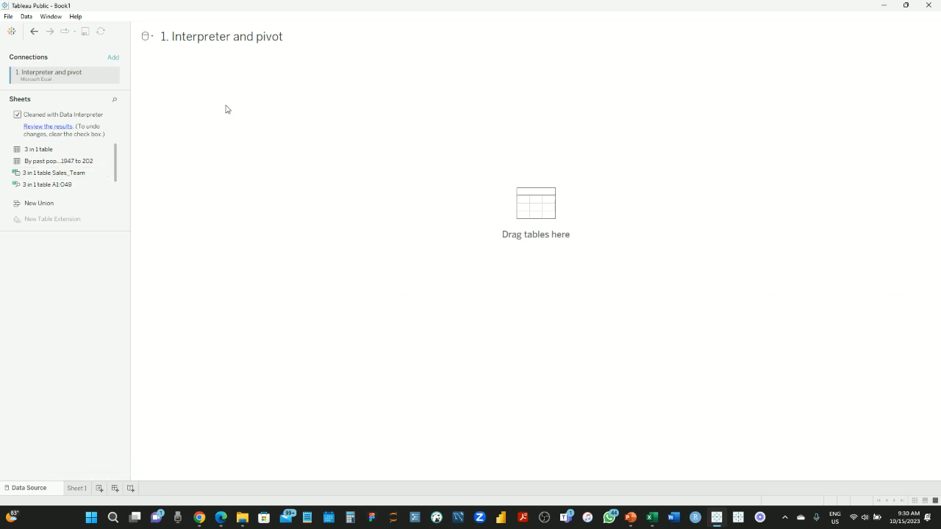
key("ctrl+z")
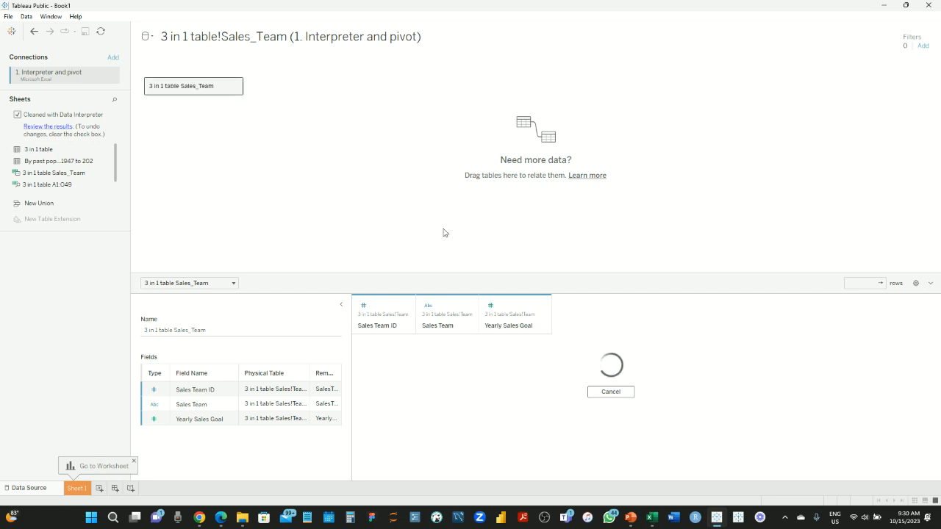
left_click(611, 391)
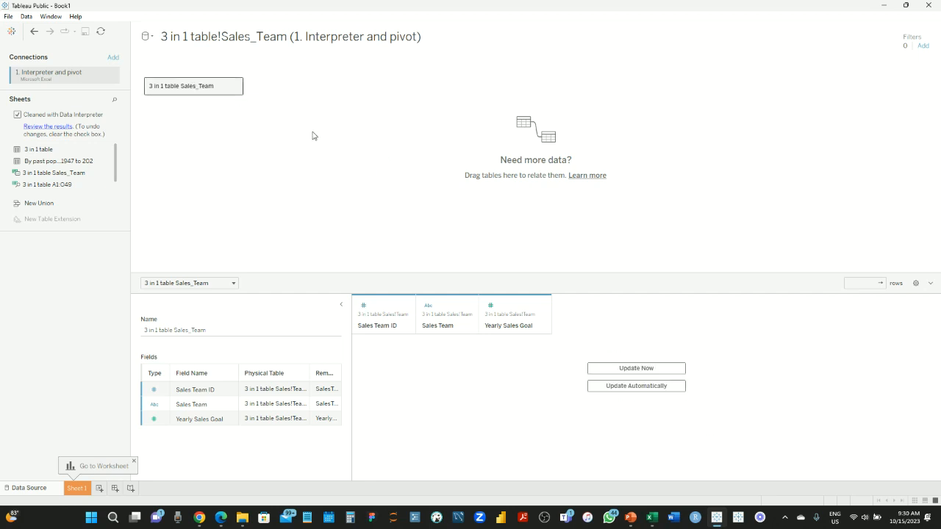
left_click(653, 390)
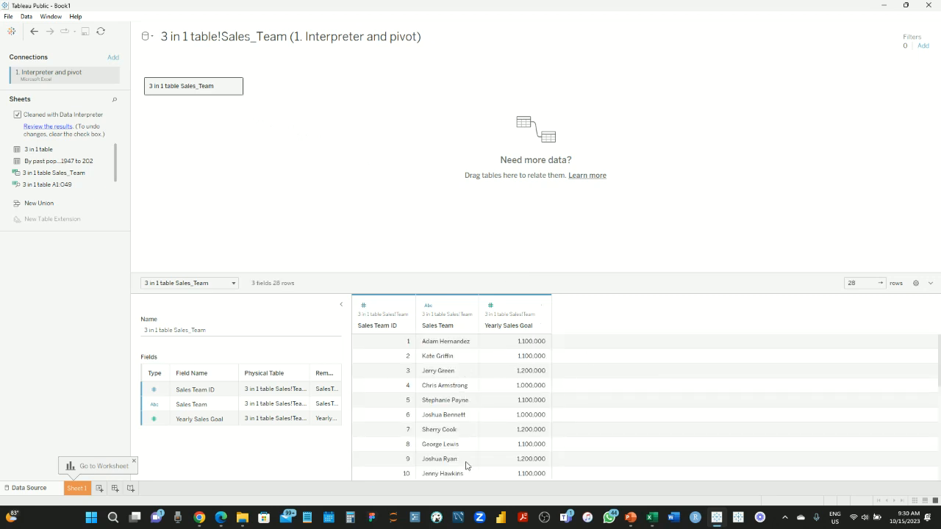
left_click_drag(189, 86, 111, 176)
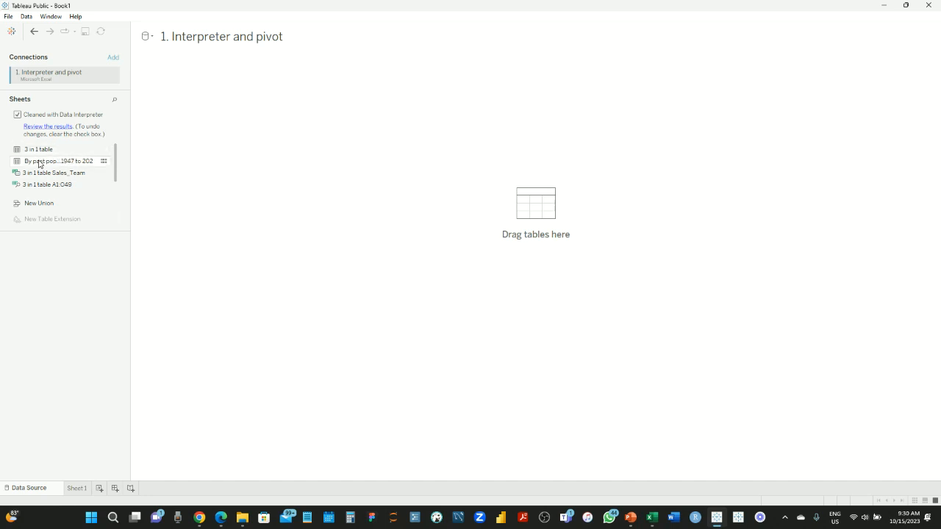
Add the Interpreter-cleaned By past population sheet and scroll its 36 state rows of 1951–2011 populations
left_click_drag(44, 166, 268, 118)
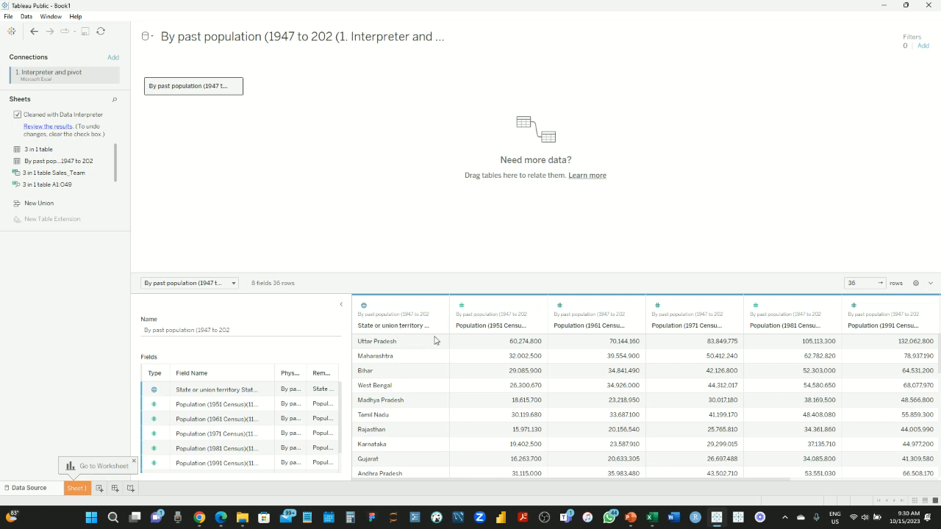
scroll(480, 415, "down", 3)
scroll(479, 416, "down", 2)
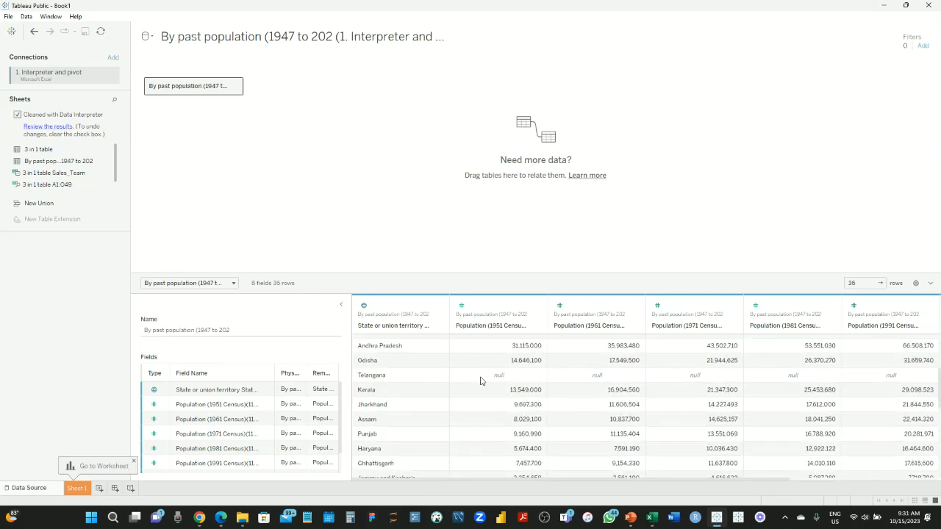
scroll(619, 383, "right", 3)
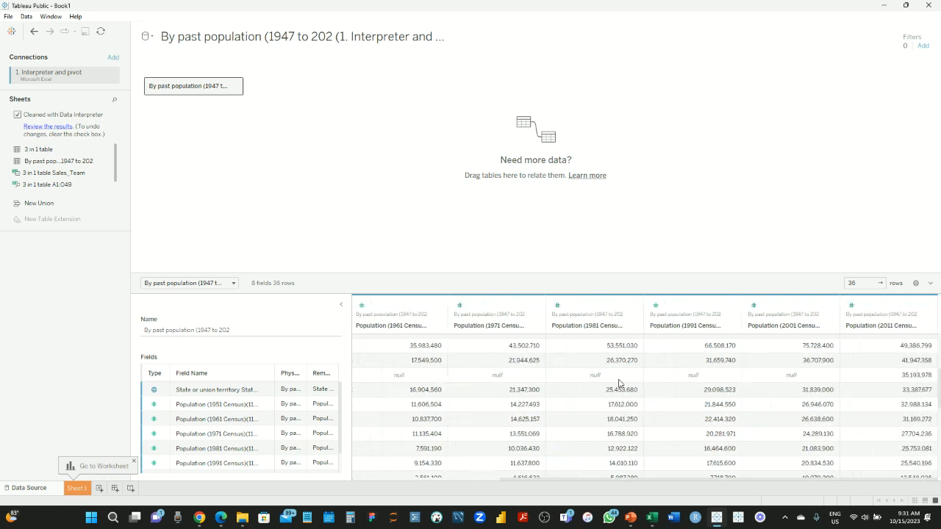
scroll(619, 383, "left", 3)
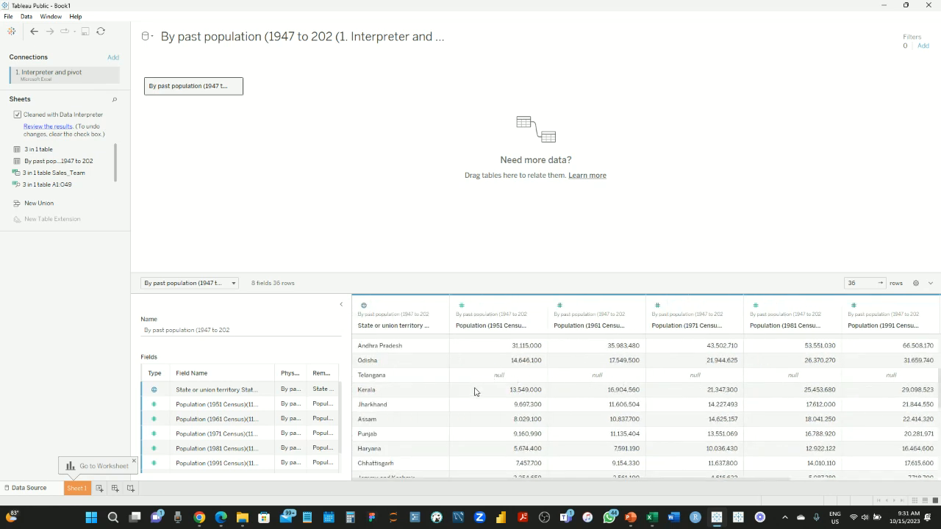
scroll(537, 417, "down", 2)
scroll(537, 418, "down", 2)
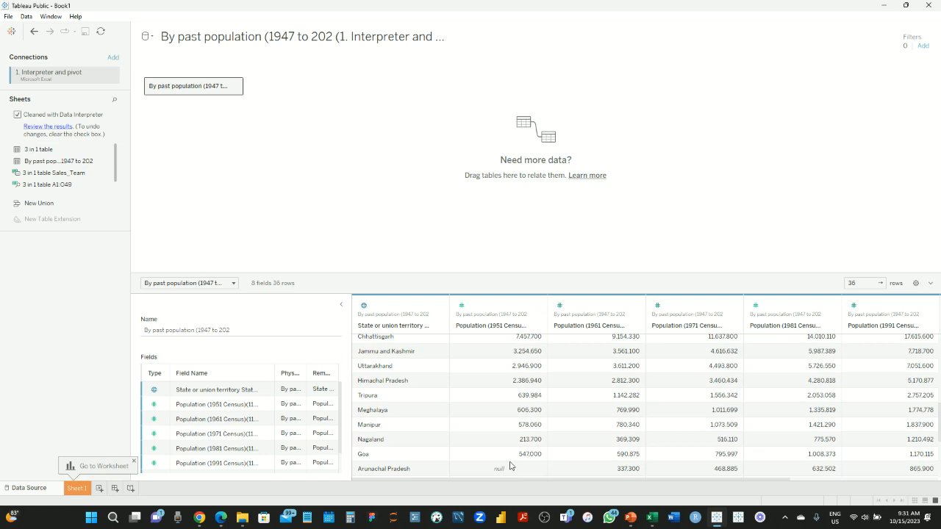
scroll(512, 465, "down", 4)
scroll(500, 419, "up", 3)
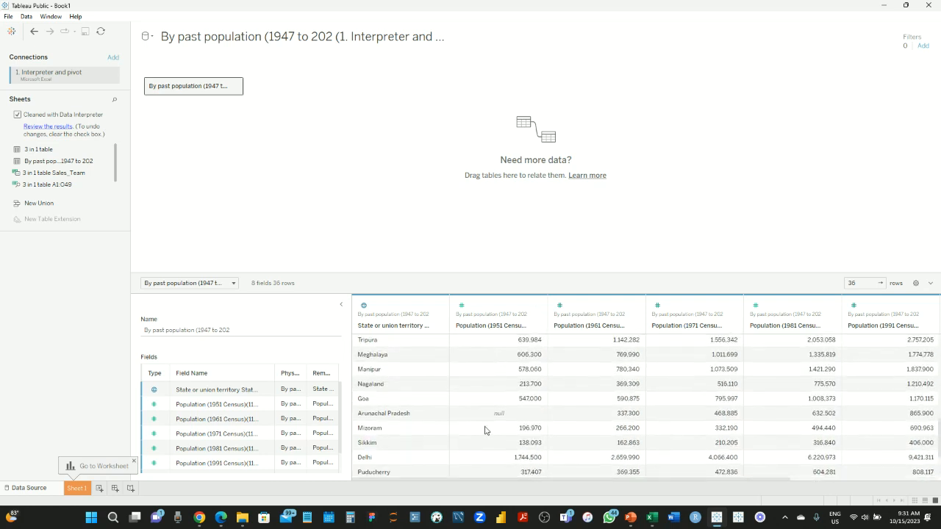
scroll(517, 408, "up", 10)
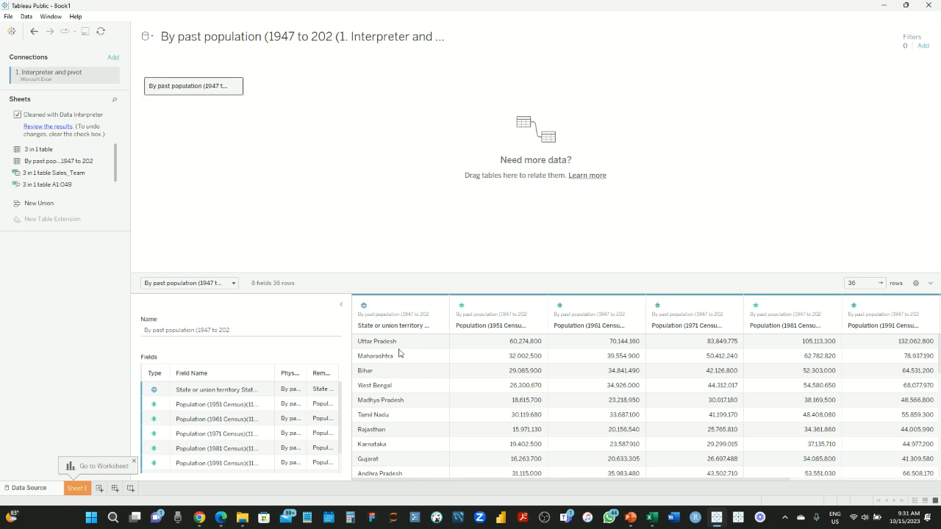
scroll(428, 443, "down", 1)
scroll(426, 444, "up", 1)
left_click(364, 307)
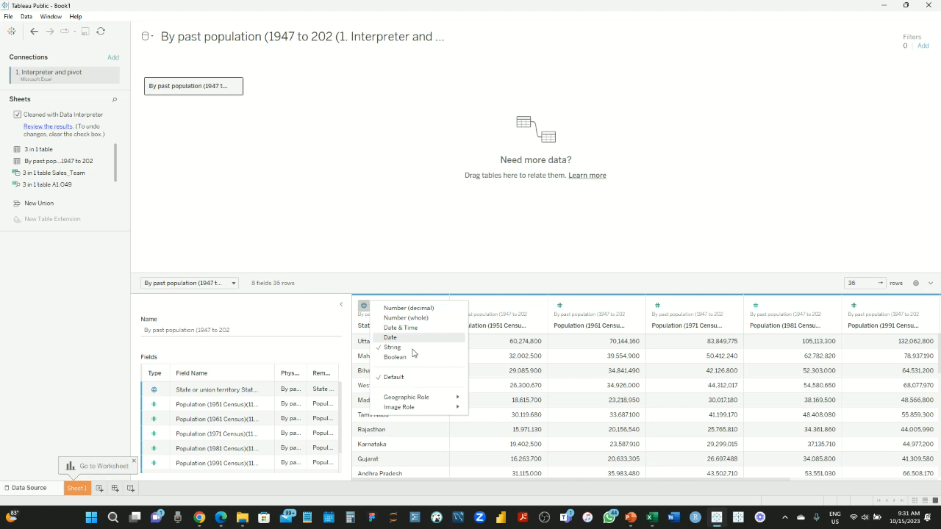
left_click(363, 307)
left_click(362, 307)
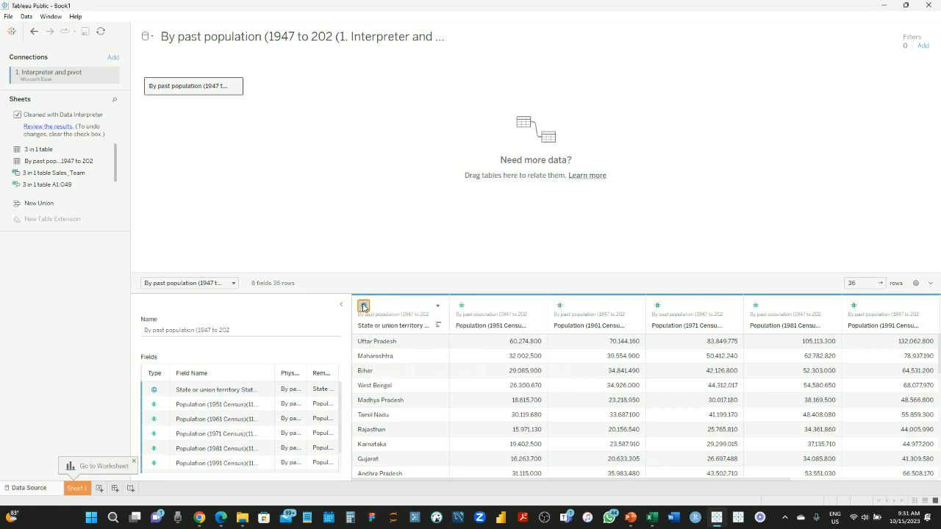
left_click(362, 308)
scroll(691, 366, "right", 3)
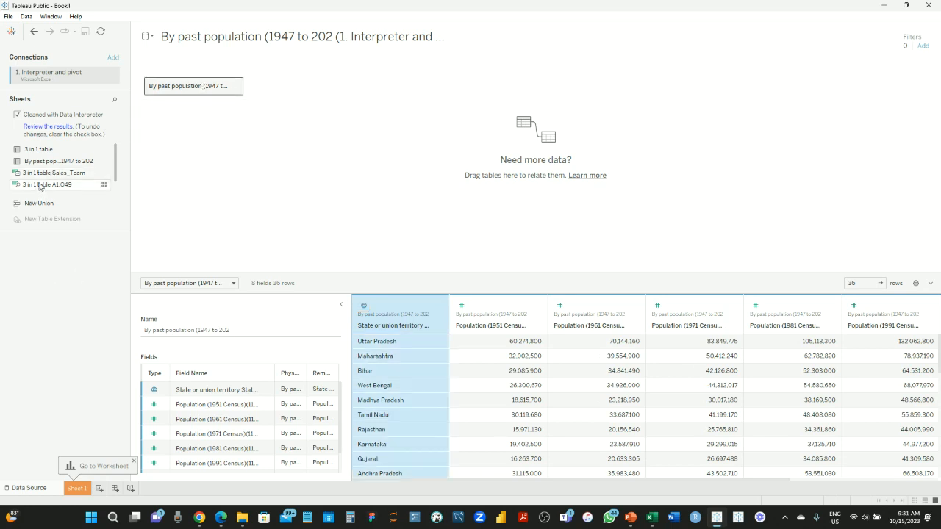
Swap the past-population table for '3 in 1 table A1:O49', preview it, then undo to empty the canvas
left_click_drag(19, 259, 69, 266)
left_click_drag(42, 185, 255, 110)
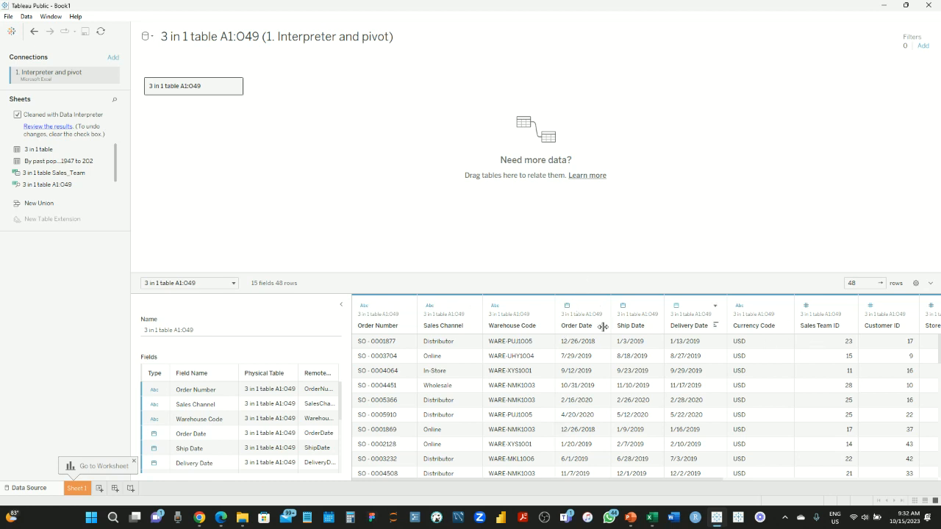
scroll(703, 362, "right", 3)
scroll(704, 362, "right", 2)
scroll(703, 362, "left", 5)
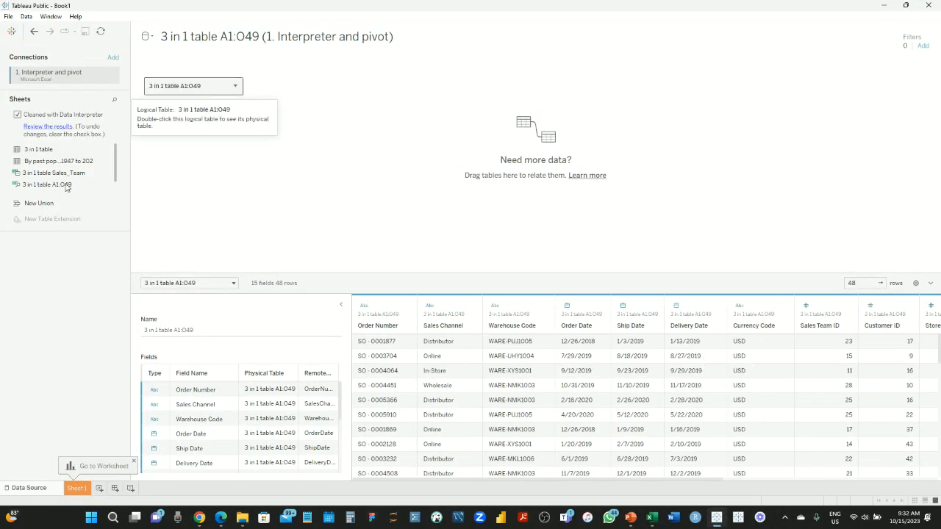
key("ctrl+z")
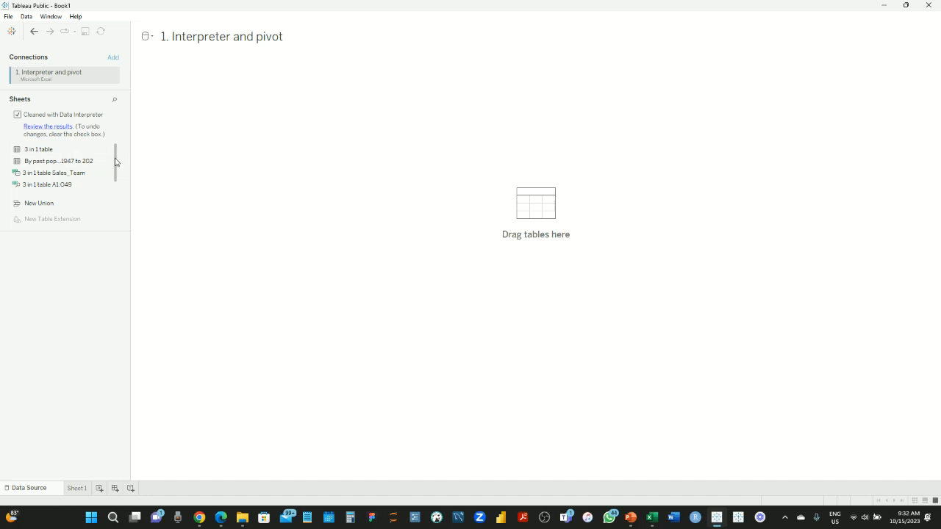
Put the 'By past pop...1947 to 202' sheet on the canvas and scroll across its census columns
left_click(64, 161)
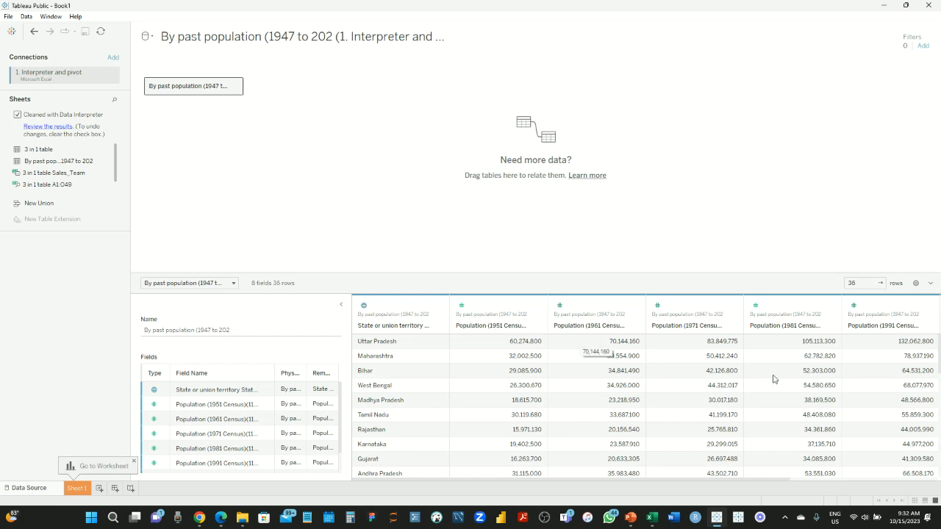
scroll(774, 379, "right", 3)
scroll(774, 379, "left", 3)
scroll(774, 379, "right", 3)
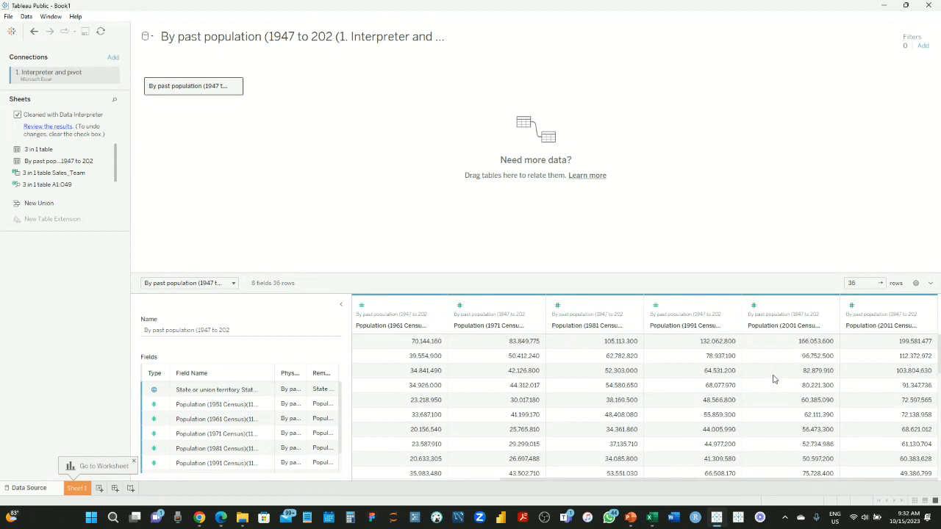
scroll(773, 380, "left", 3)
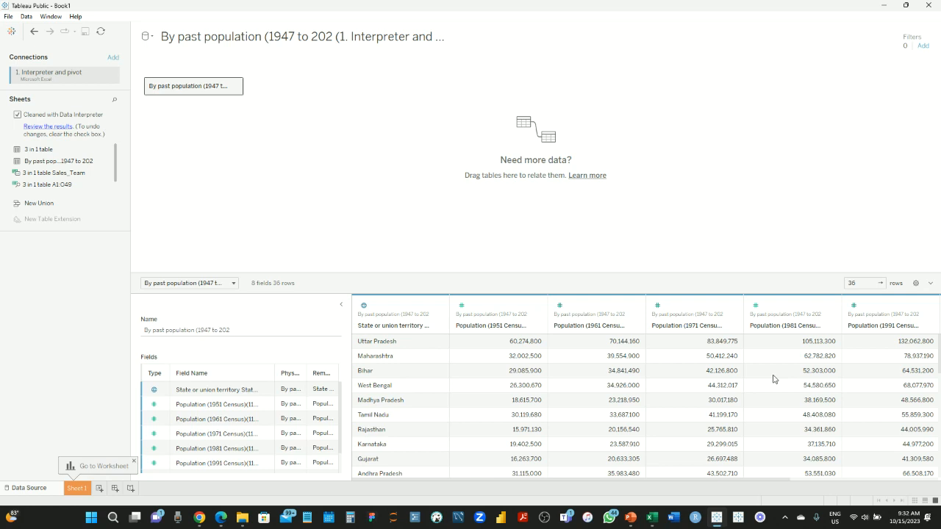
scroll(799, 390, "right", 5)
scroll(799, 390, "left", 5)
scroll(693, 361, "right", 3)
scroll(695, 365, "left", 3)
scroll(812, 396, "right", 3)
scroll(812, 396, "left", 3)
Open Sheet 1 and look through the census population fields in the data pane
left_click(76, 491)
left_click(66, 126)
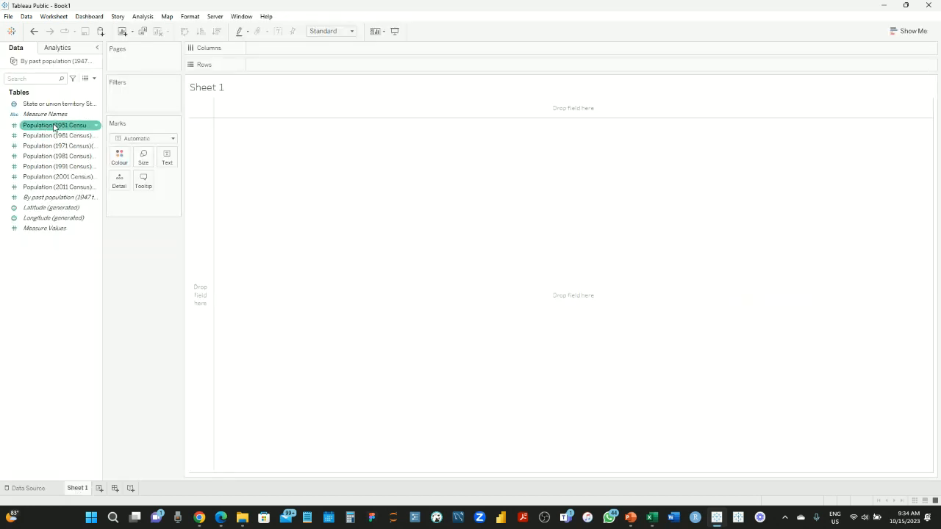
left_click(43, 137)
left_click(41, 147)
left_click(43, 156)
left_click(42, 167)
left_click(44, 177)
left_click(45, 187)
left_click(55, 125)
left_click(57, 115)
Try SUM(Population 1951 Census) on Rows, then drag the pill back off the shelf
left_click(58, 126)
left_click_drag(57, 126, 315, 68)
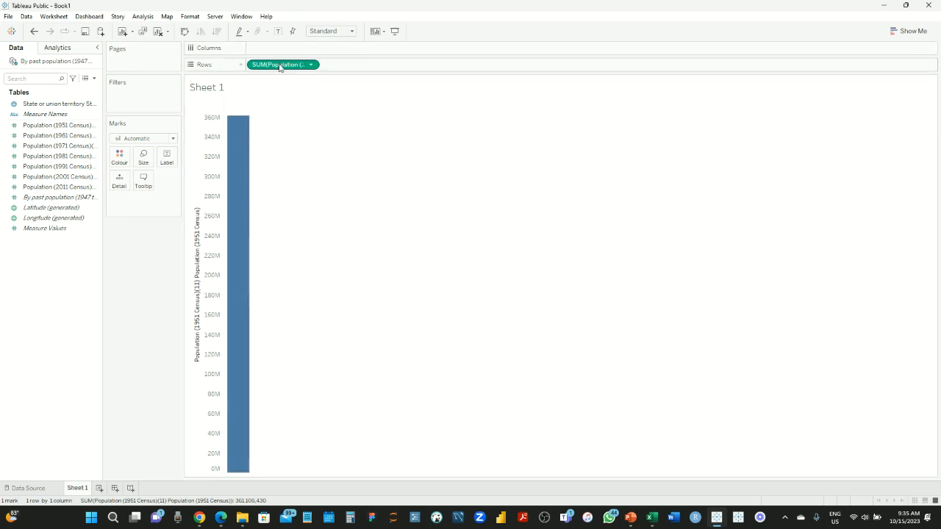
left_click_drag(280, 65, 47, 253)
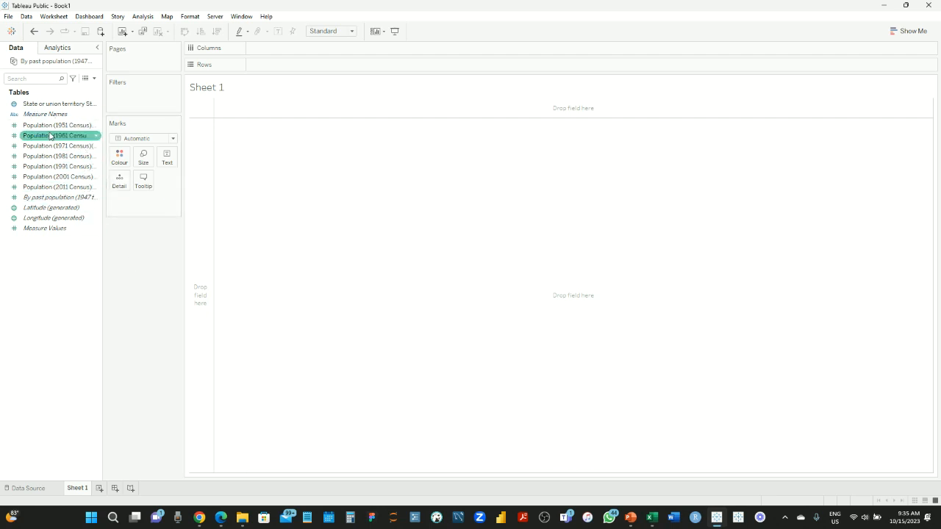
mouse_move(30, 132)
left_mouse_down()
mouse_move(237, 92)
mouse_move(221, 86)
mouse_move(39, 129)
left_mouse_up()
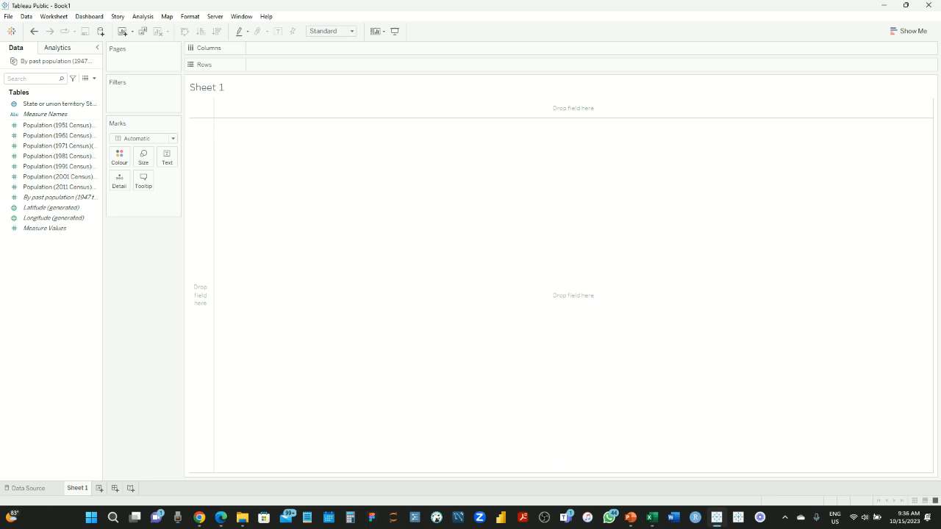
On the data source page, multi-select the seven census columns 1951–2011 and Pivot them
left_click(22, 489)
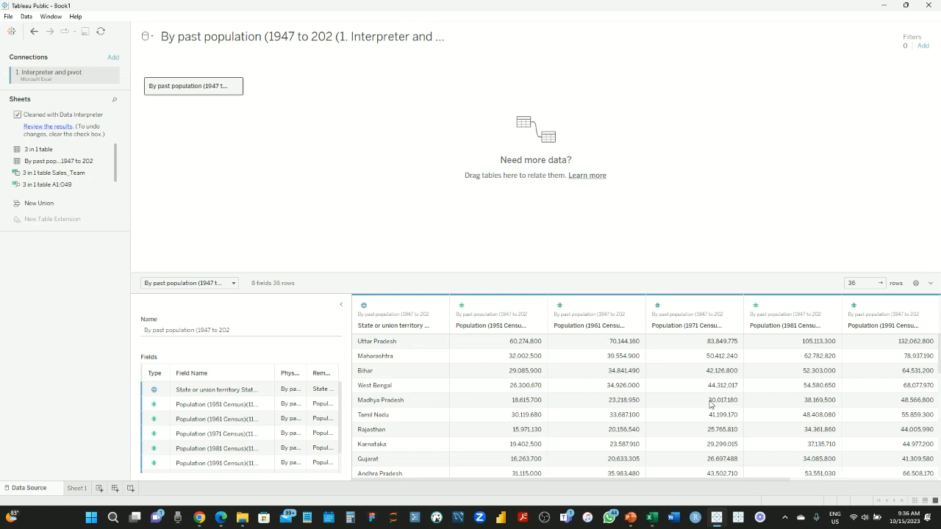
scroll(710, 404, "right", 3)
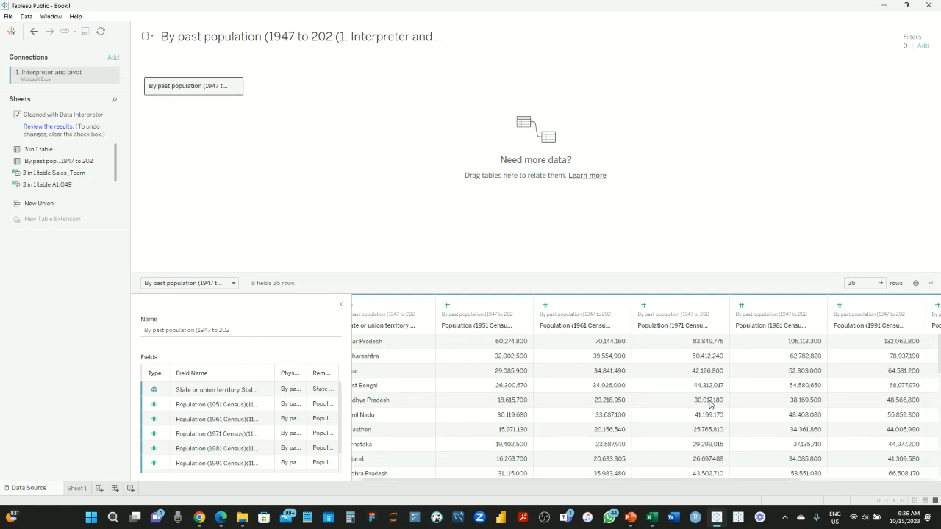
scroll(710, 404, "right", 5)
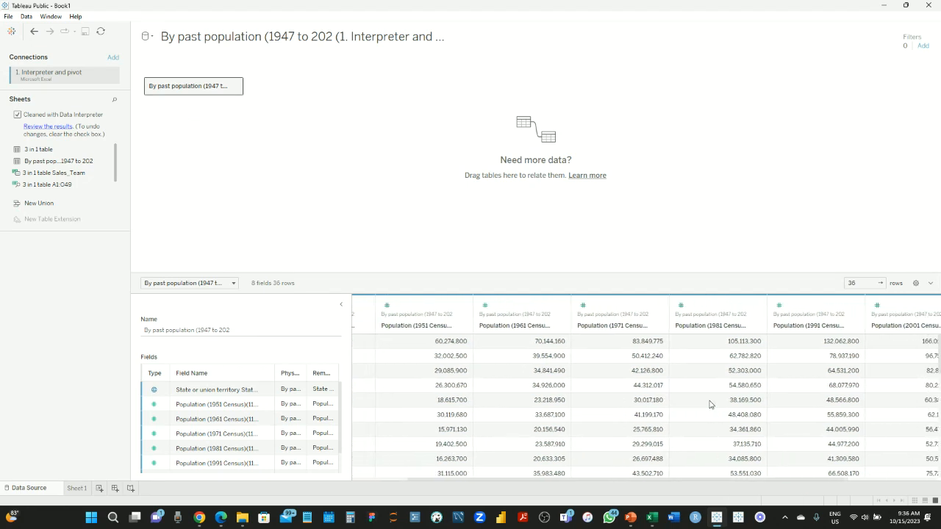
left_click(433, 308)
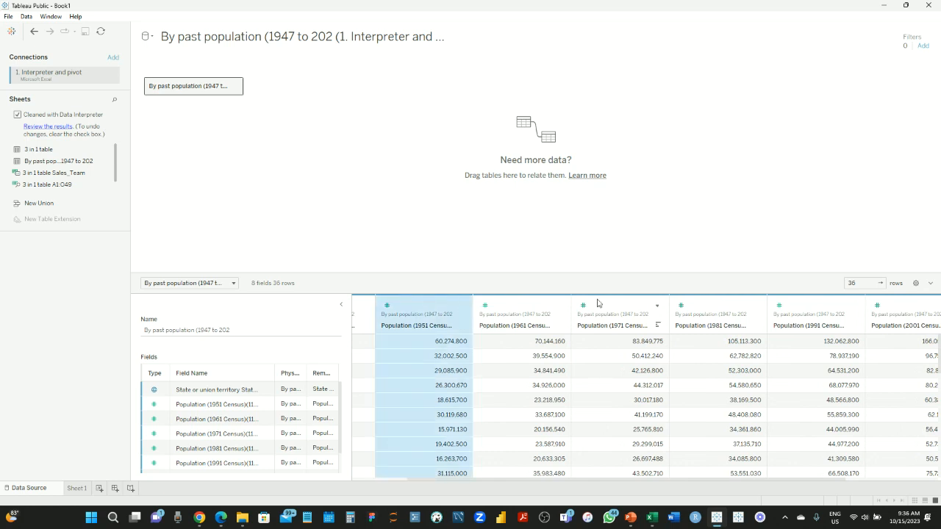
left_click(515, 305, "ctrl")
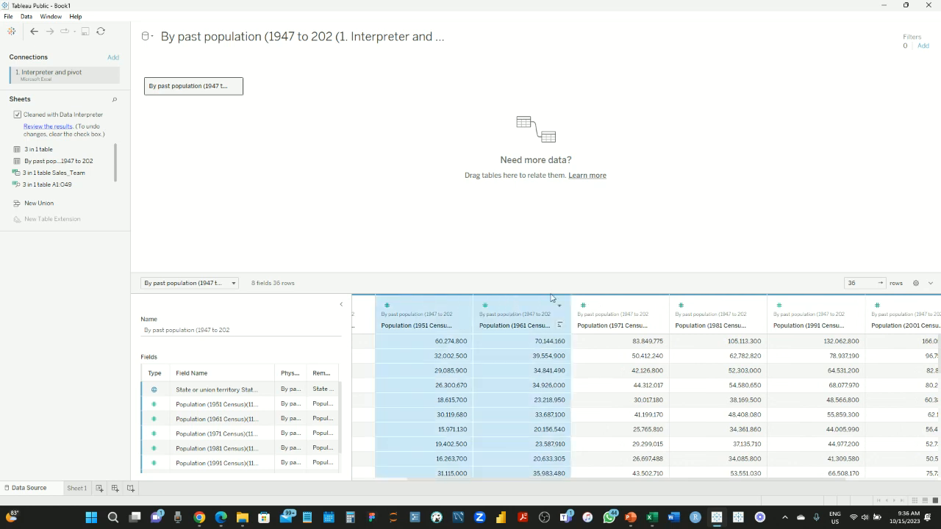
left_click(610, 303, "ctrl")
left_click(710, 302, "ctrl")
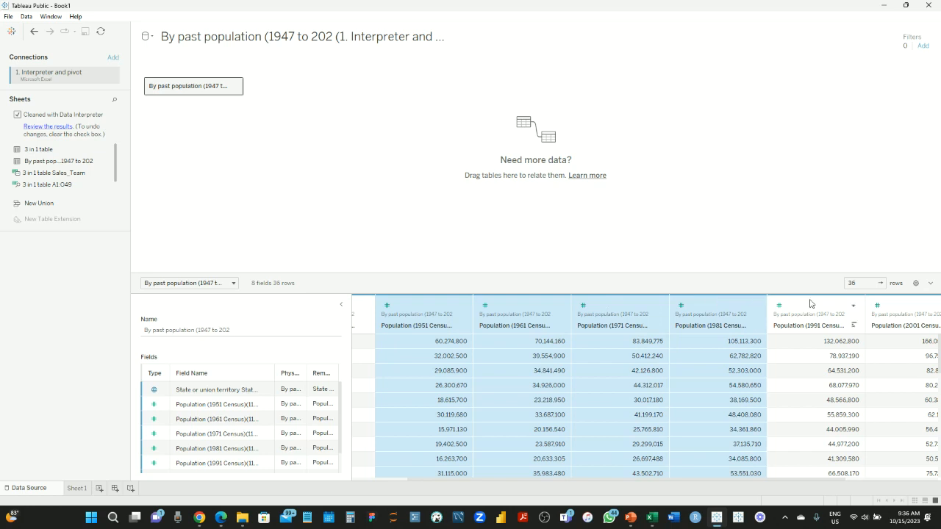
left_click(811, 304, "ctrl")
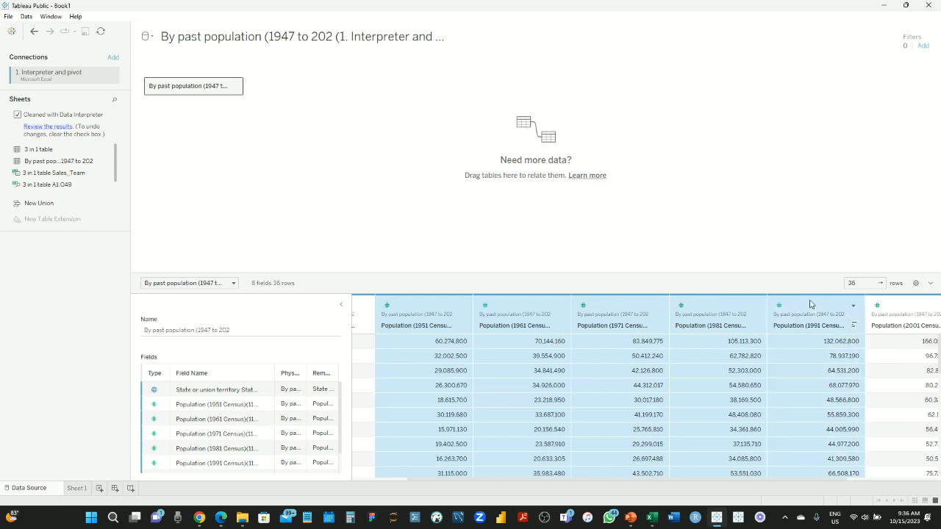
left_click(903, 300, "ctrl")
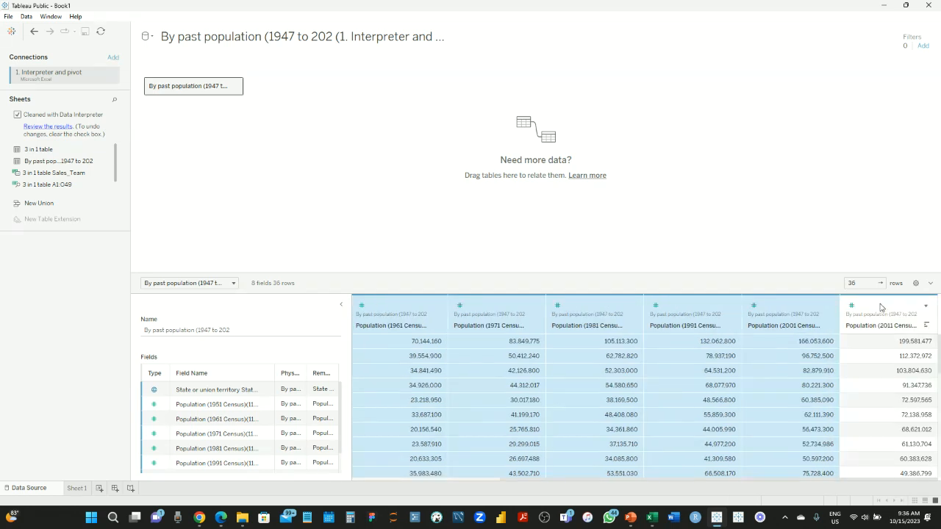
left_click(882, 307, "ctrl")
left_click(926, 306)
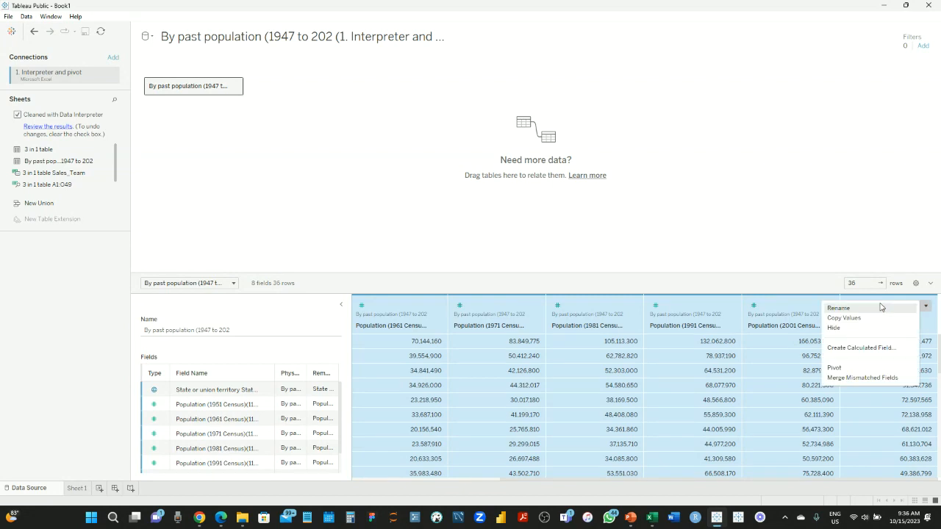
left_click(852, 369)
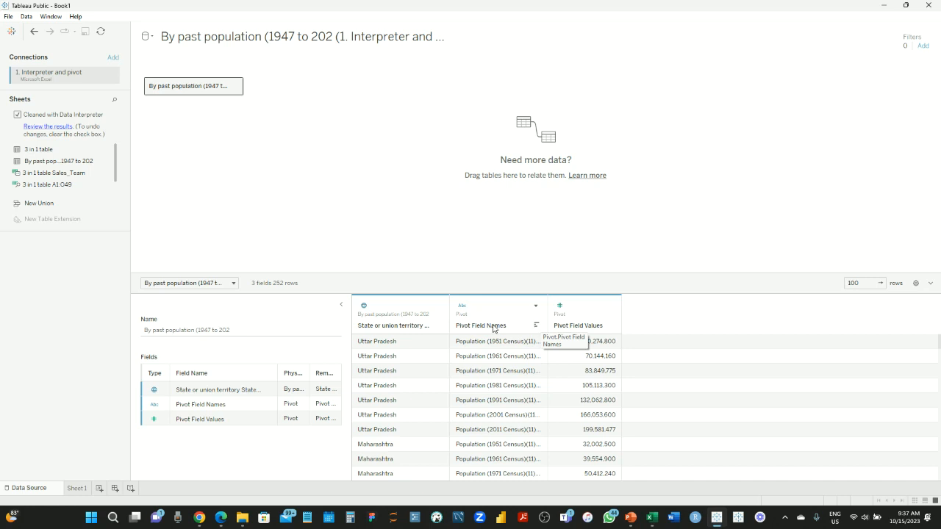
Rename the Pivot Field Values column to Population
double_click(587, 328)
type("Population")
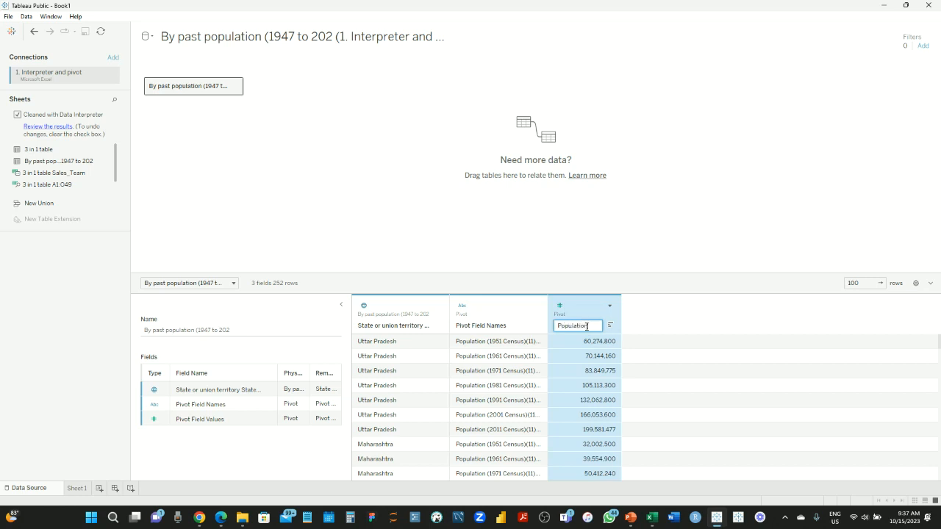
key("Return")
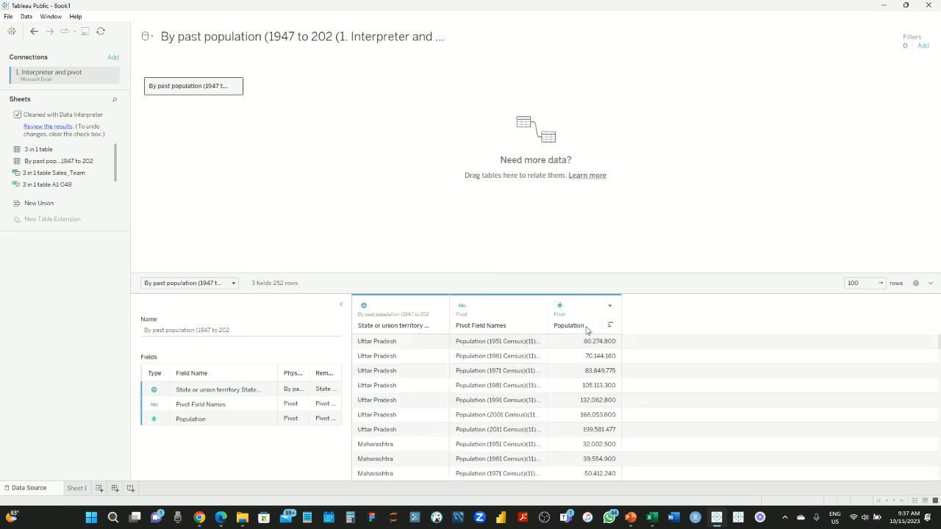
Check the Pivot Field Names data type menu and close it unchanged
left_click(505, 313)
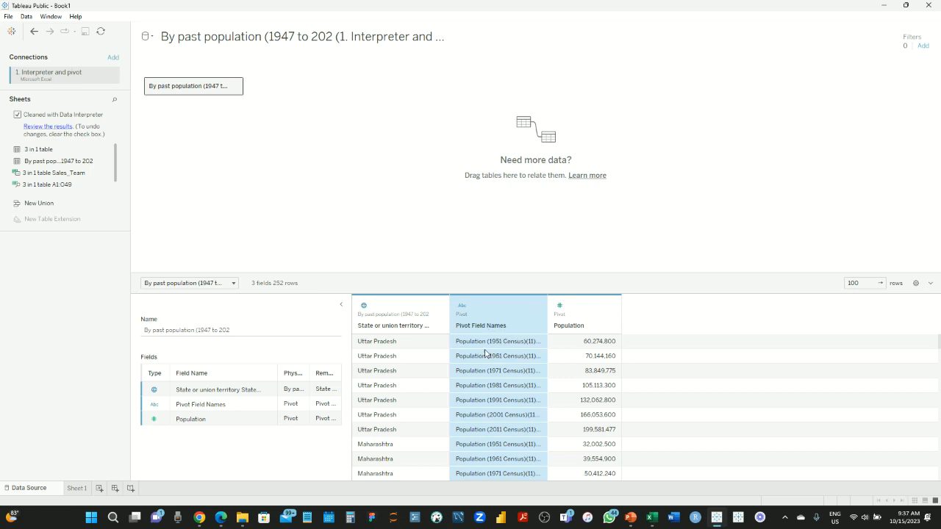
left_click(463, 308)
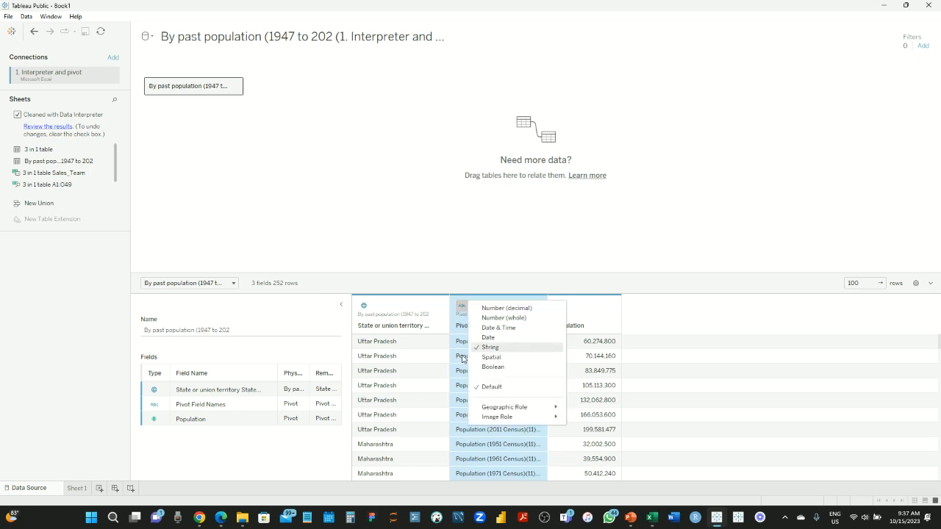
left_click(463, 359)
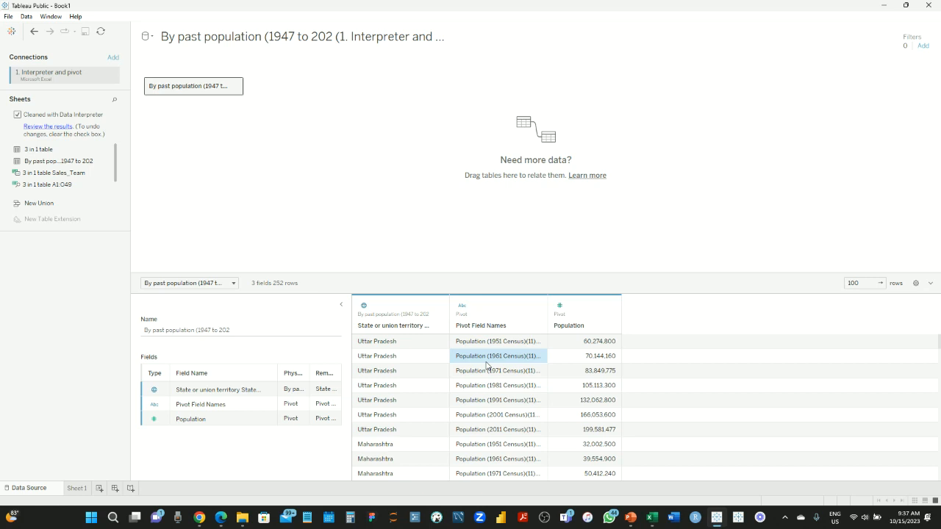
Select the Pivot Field Names header and bring up its right-click action menu
left_click(503, 307)
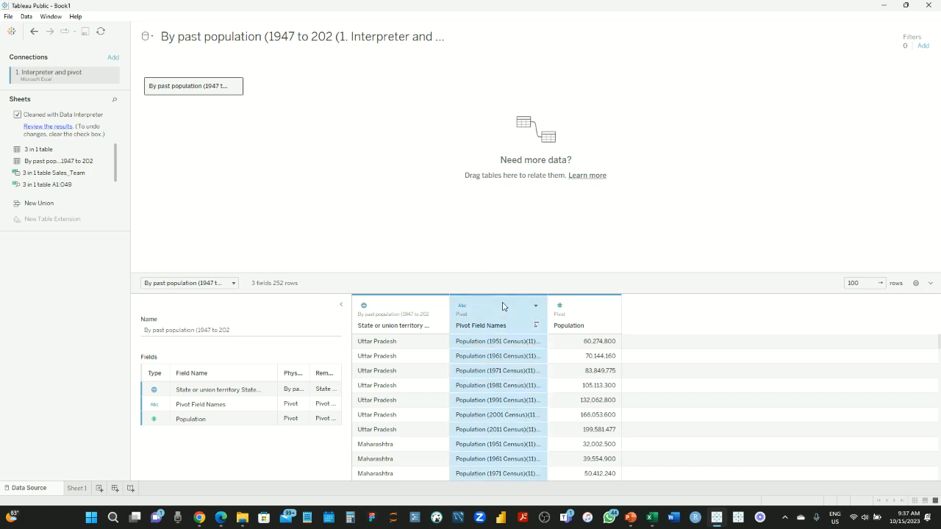
right_click(503, 307)
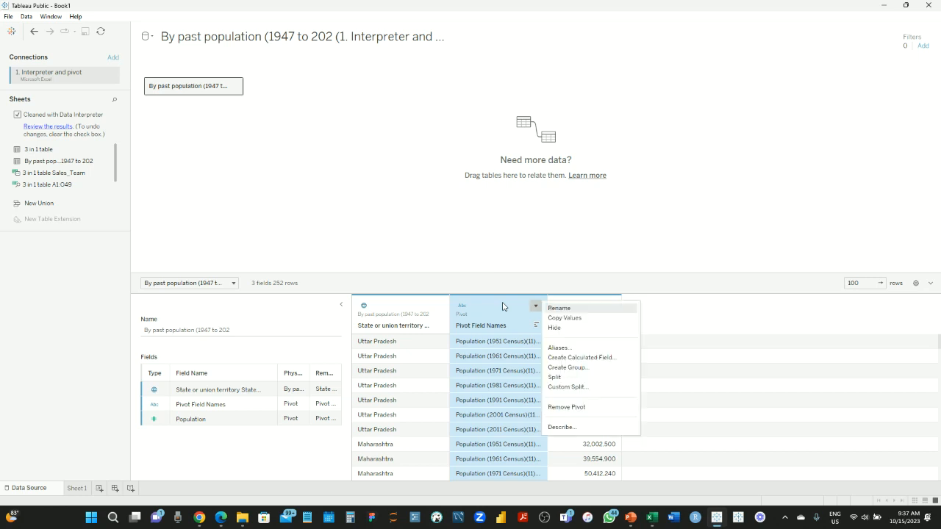
left_click(594, 381)
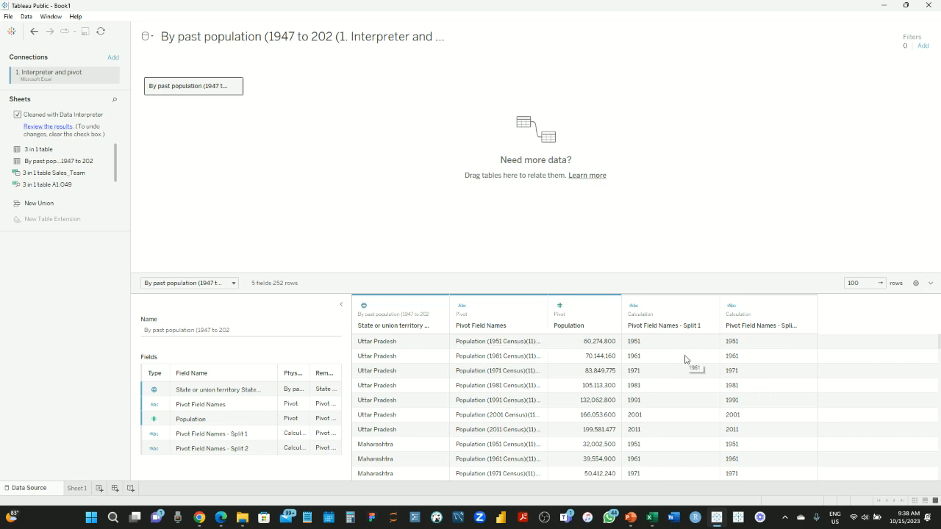
key("ctrl+z")
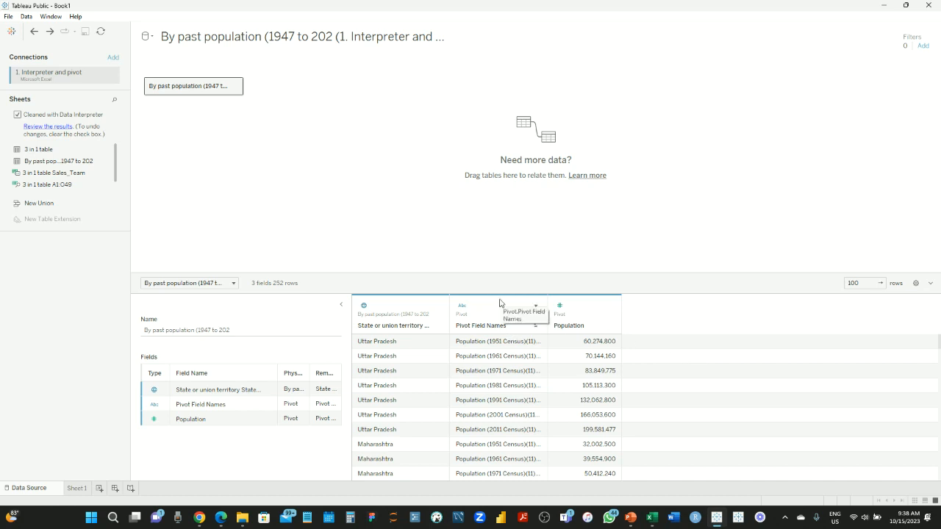
left_click(500, 303)
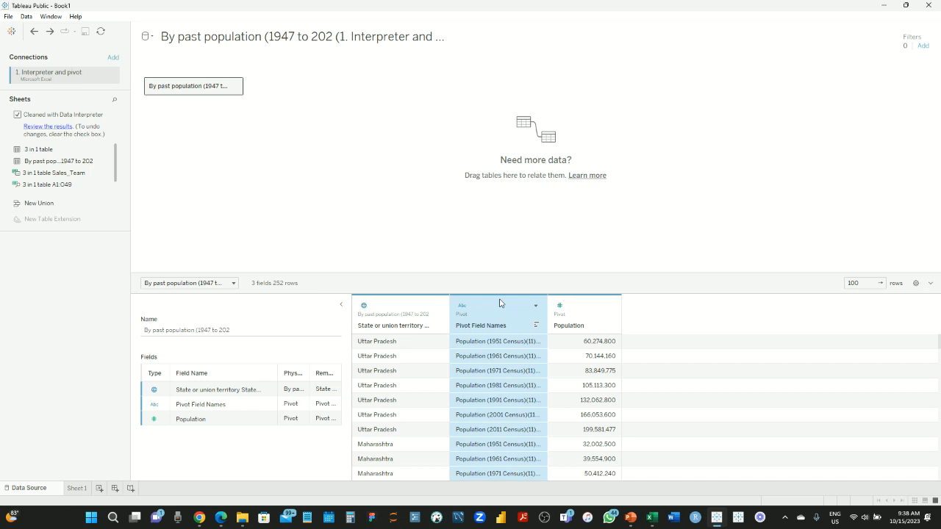
Create a calculated field from Pivot Field Names and begin its formula with MID
left_click(535, 305)
left_click(581, 357)
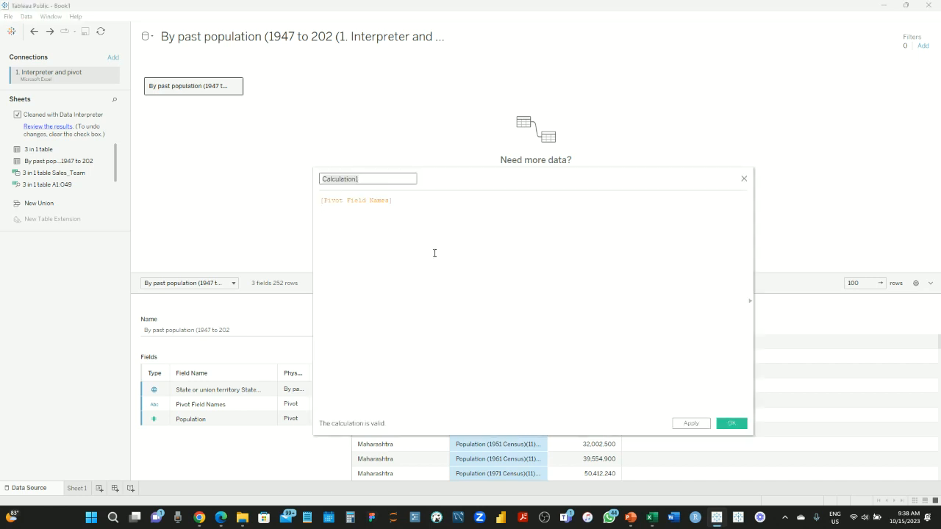
left_click(321, 201)
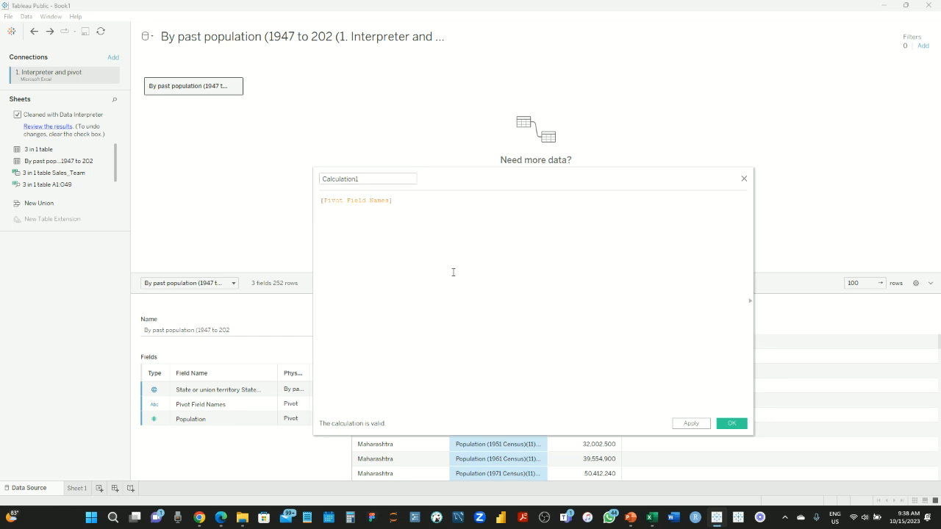
type("min")
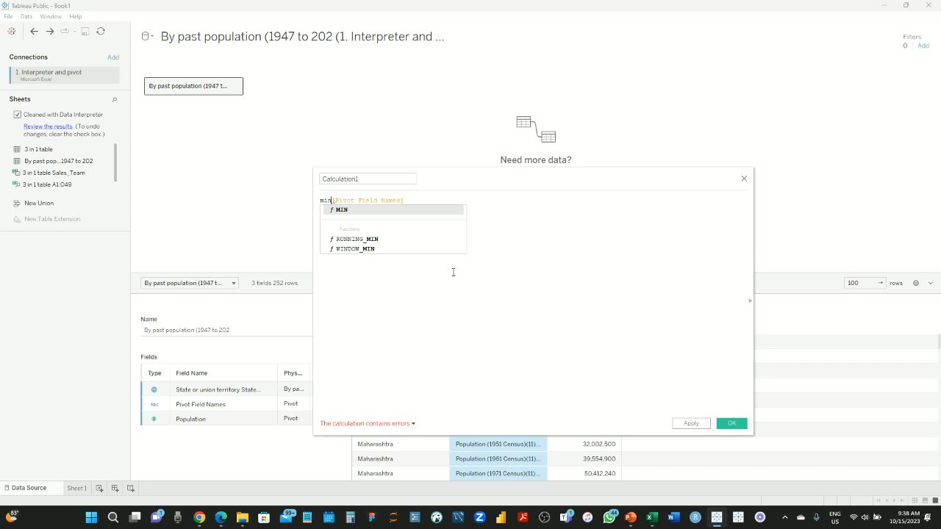
key("BackSpace")
type("d")
key("Return")
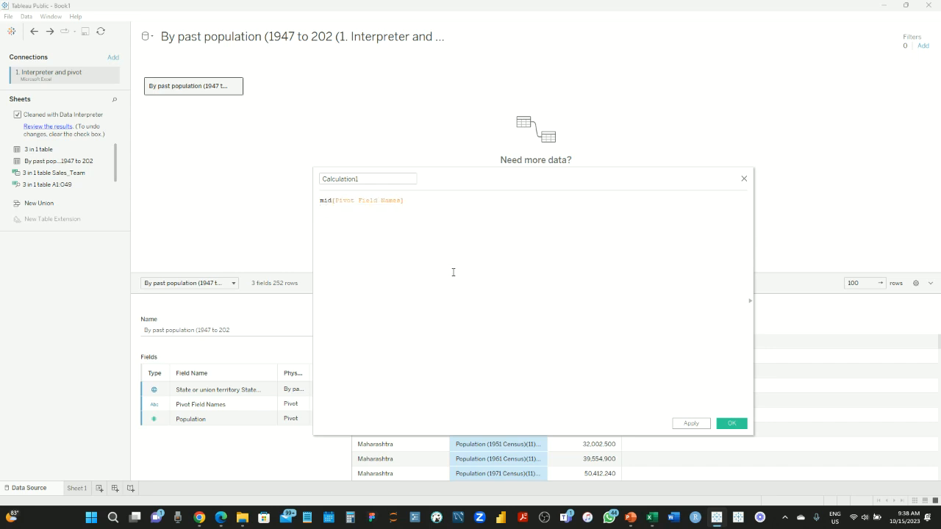
key("Right")
key("Right")
key("Right")
key("Right")
key("Right")
key("Right")
key("Right")
key("Right")
key("Right")
key("Right")
key("Right")
key("Right")
key("Right")
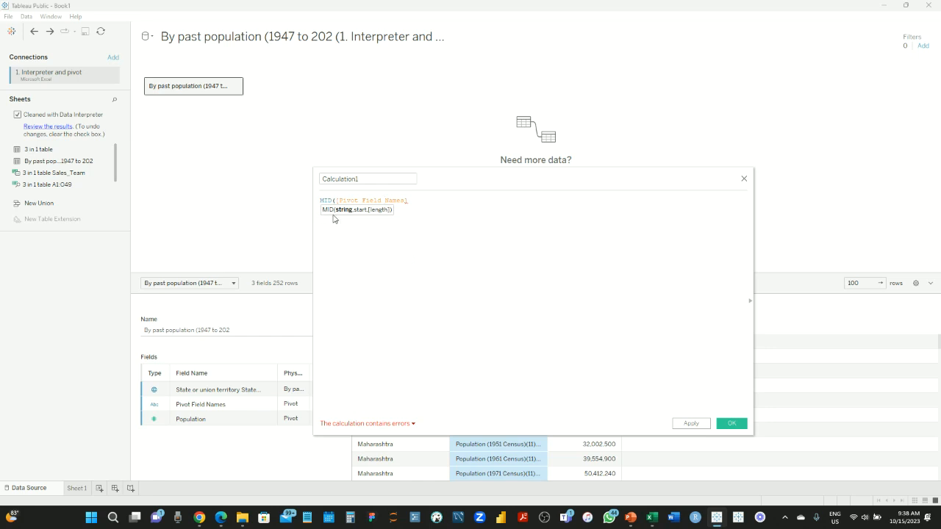
Complete the formula as MID([Pivot Field Names],13,4)
left_click_drag(483, 184, 609, 81)
left_click(470, 95)
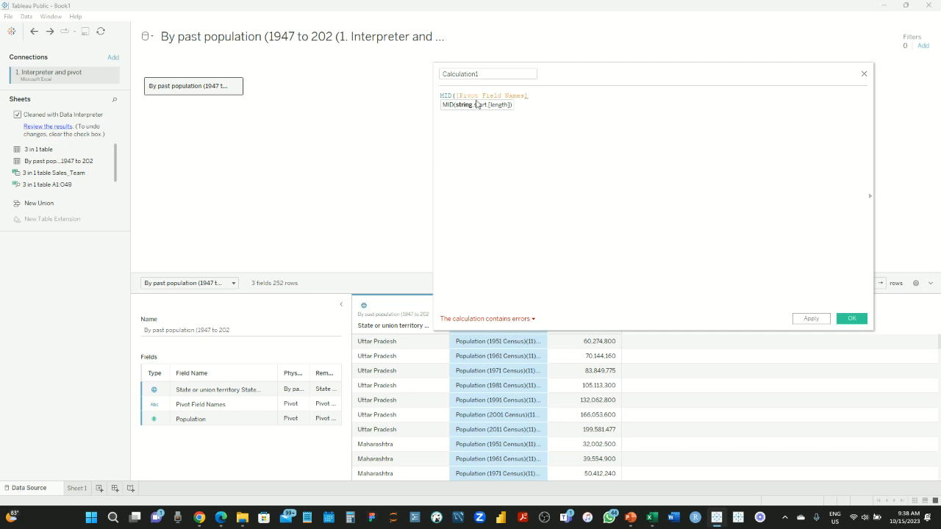
left_click_drag(597, 69, 588, 178)
left_click(488, 196)
type(",")
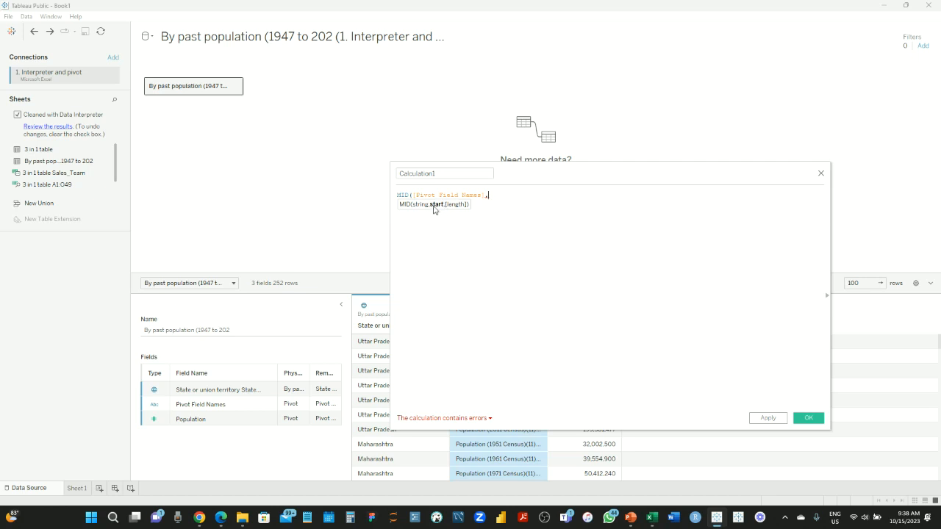
left_click_drag(599, 178, 692, 66)
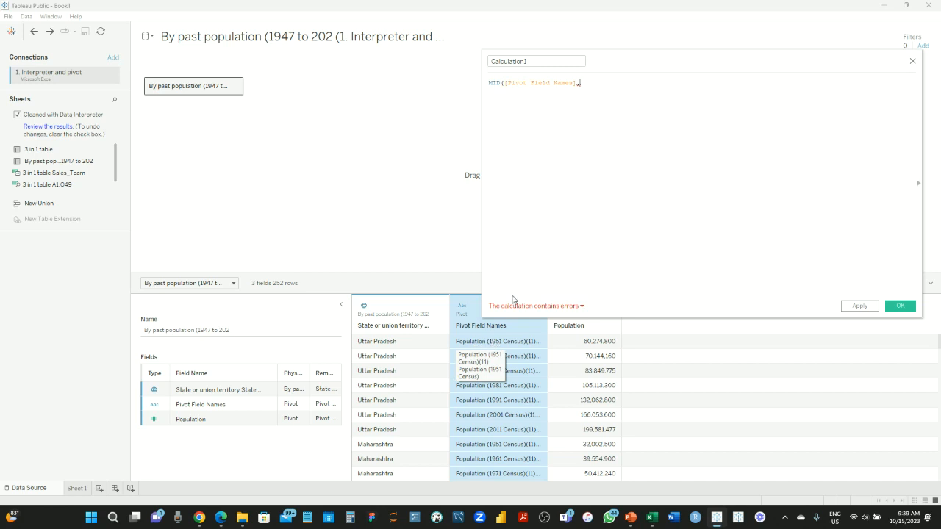
type("13,")
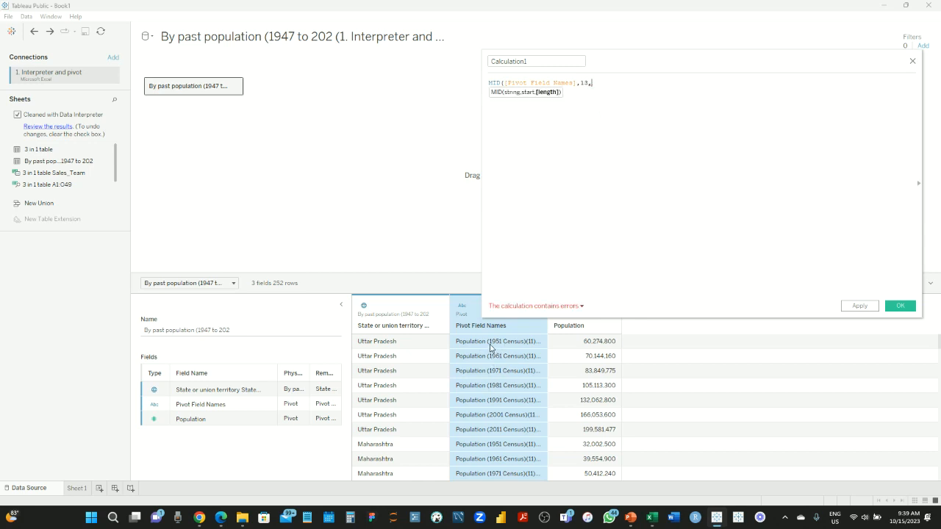
type("4)")
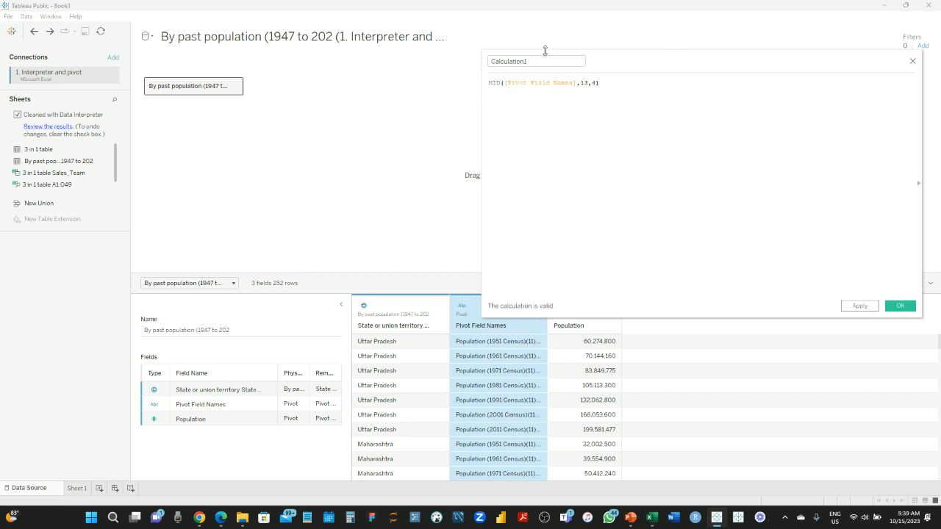
Name the calculation 'split' and apply it
left_click_drag(544, 61, 482, 59)
type("sp")
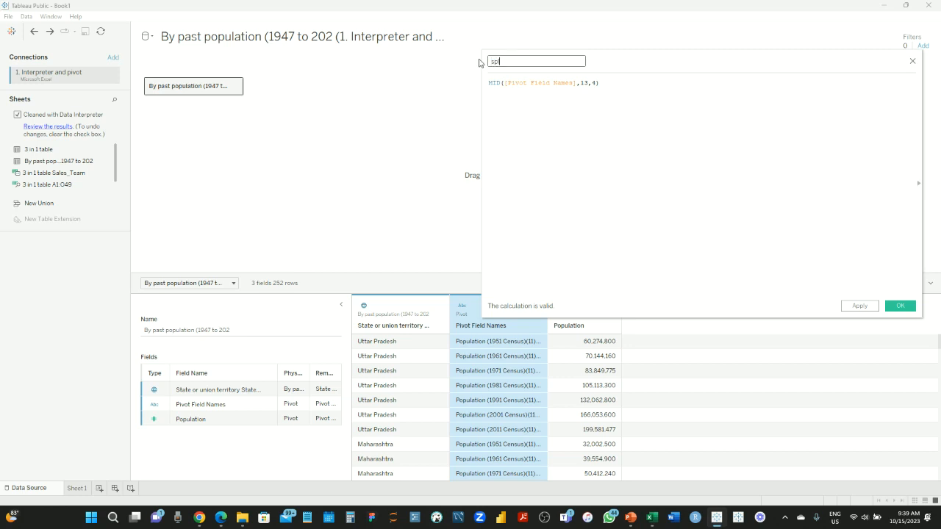
type("lit")
left_click(676, 86)
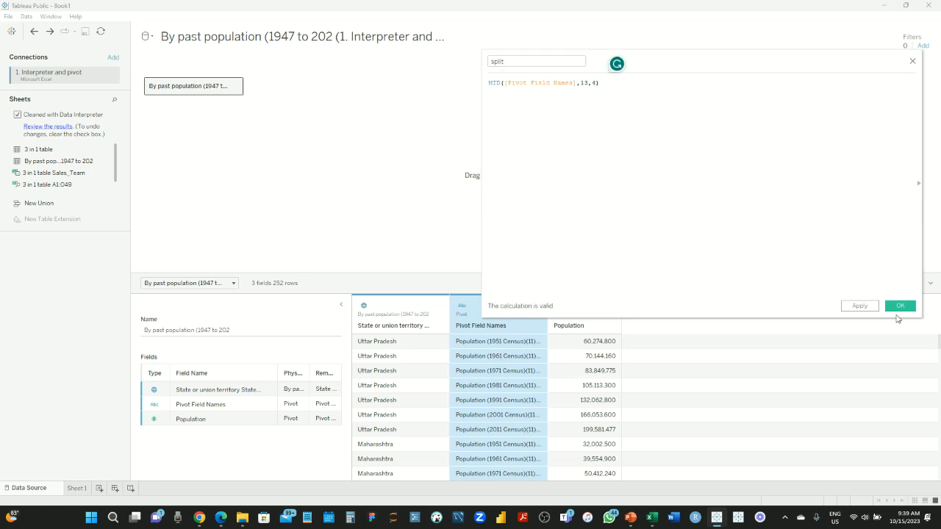
left_click(857, 309)
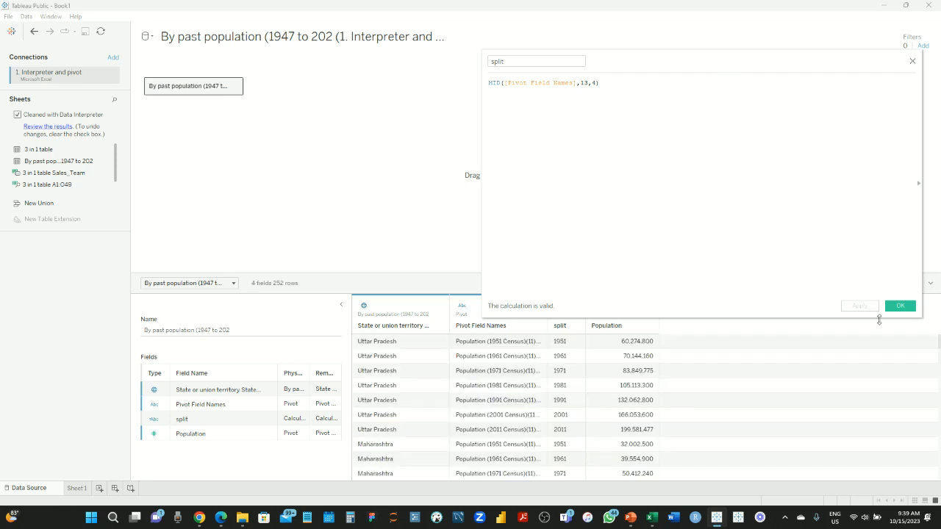
Close the calculation editor and hide the Pivot Field Names column
left_click(902, 308)
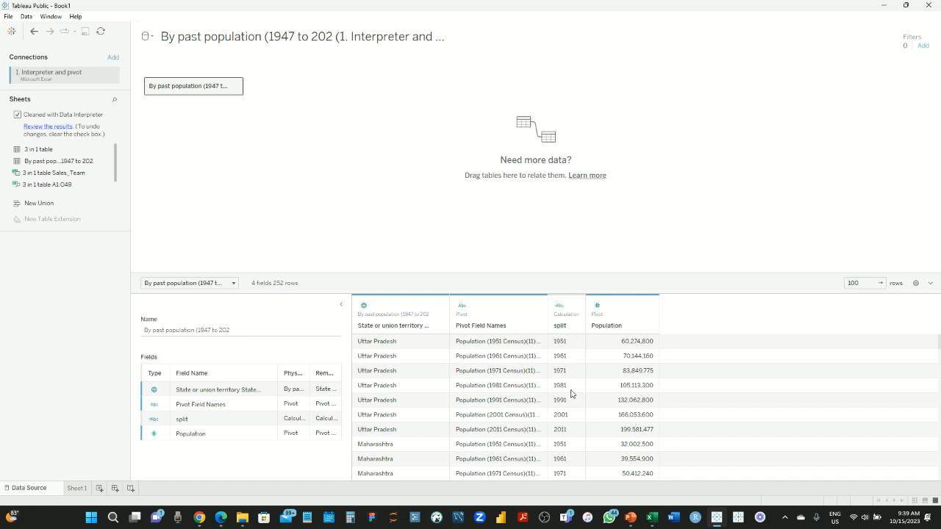
left_click(509, 307)
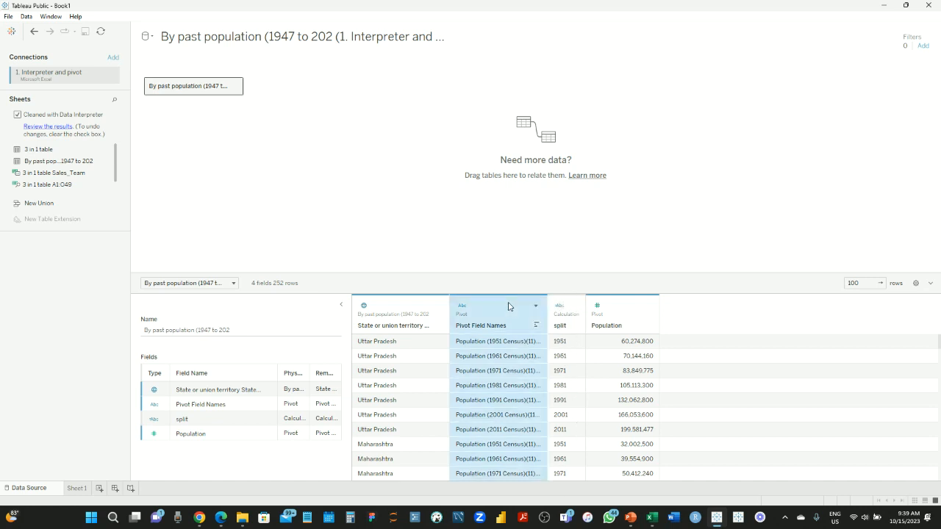
left_click(536, 306)
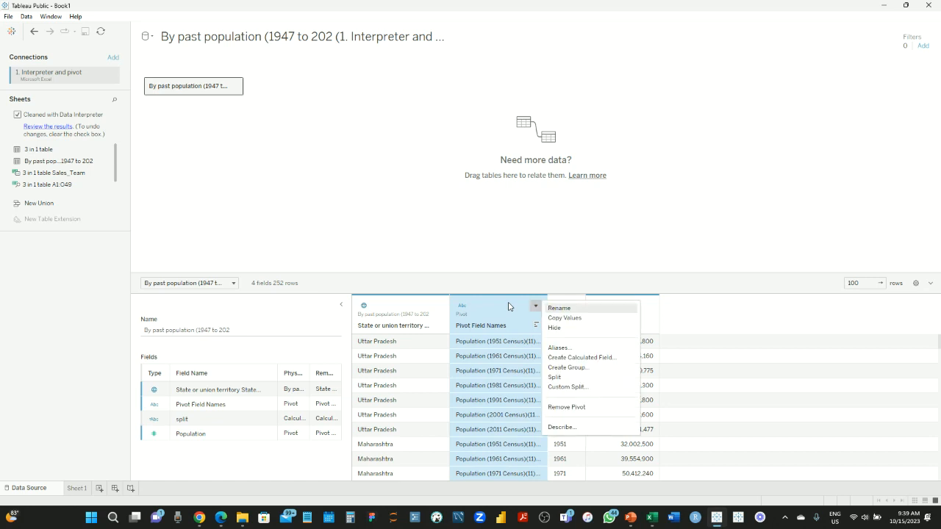
left_click(564, 330)
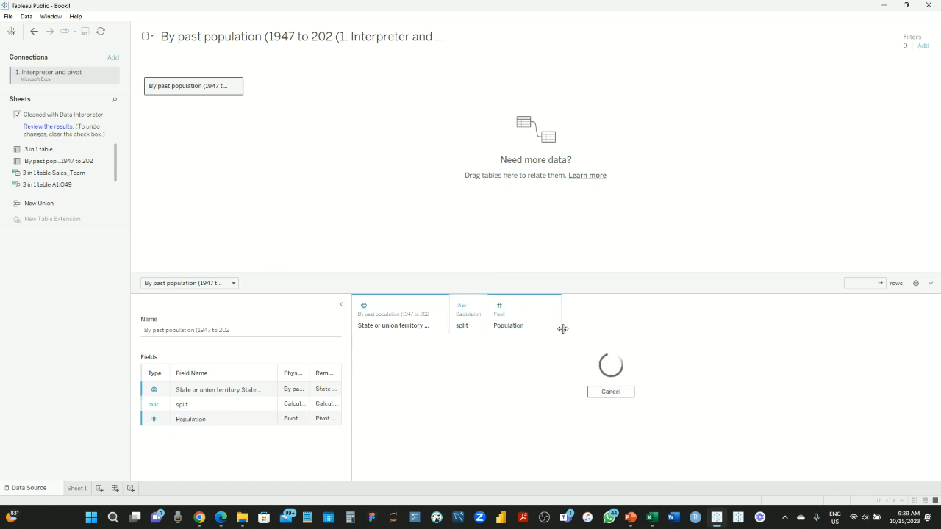
Rename the split column to Year, then go to Sheet 1
left_click(464, 329)
double_click(463, 327)
type("Ye")
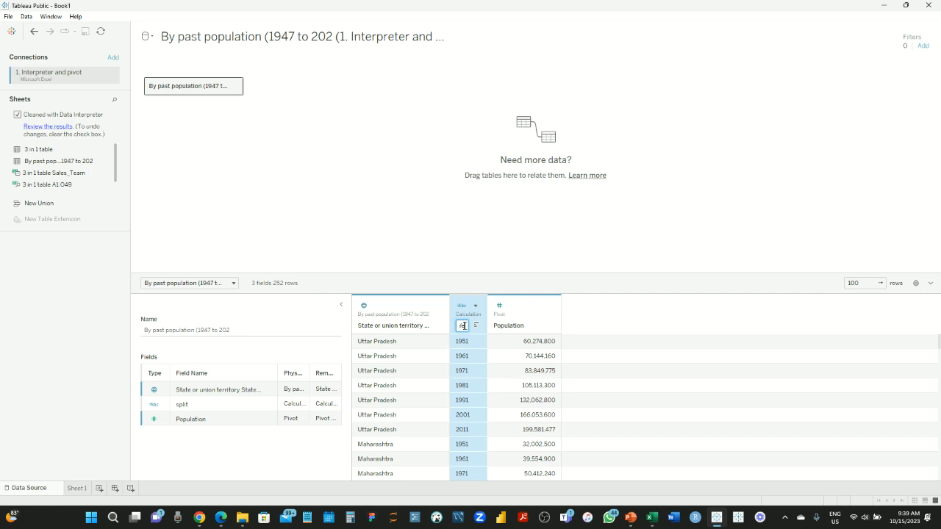
key("Return")
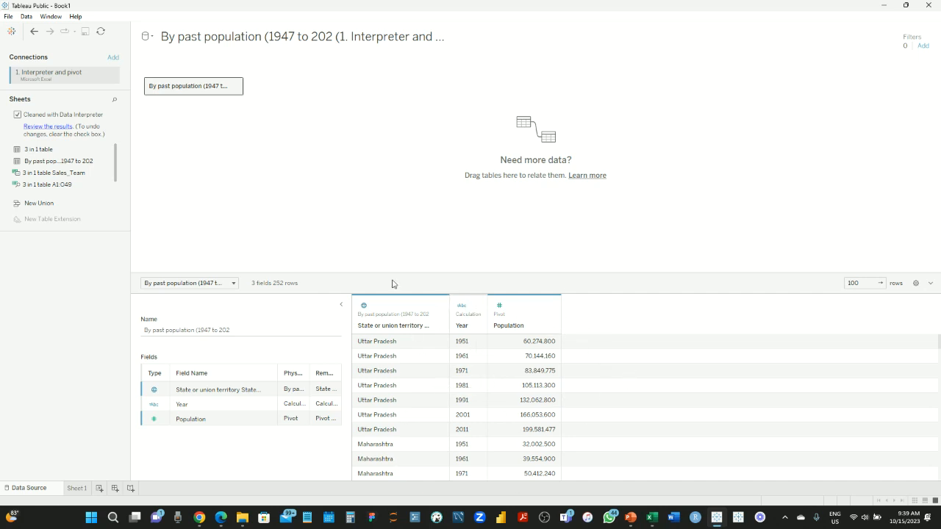
left_click(77, 489)
Look over the Population, Year and Measure Names fields in the data pane
left_click(46, 138)
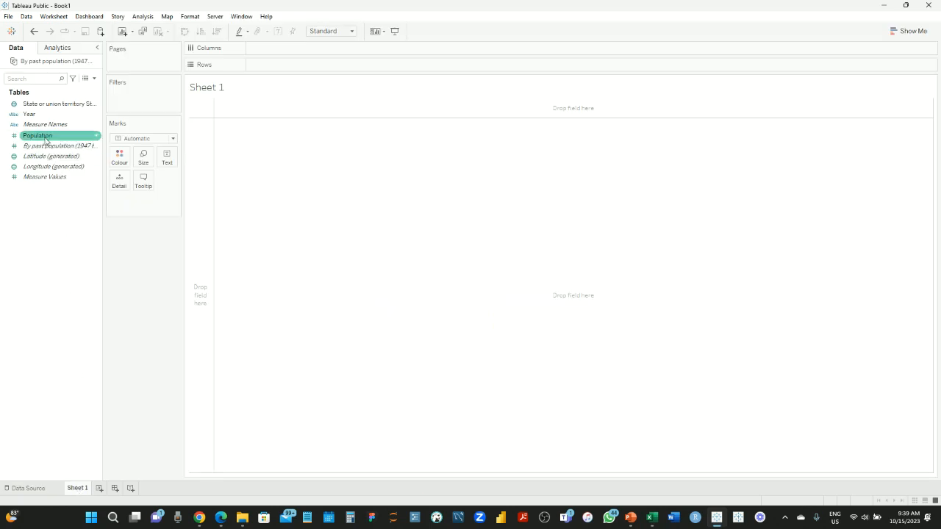
key("Up")
key("Up")
key("Down")
key("Down")
key("Up")
key("Up")
key("Up")
key("Down")
key("Down")
left_click(55, 140)
left_click(60, 116)
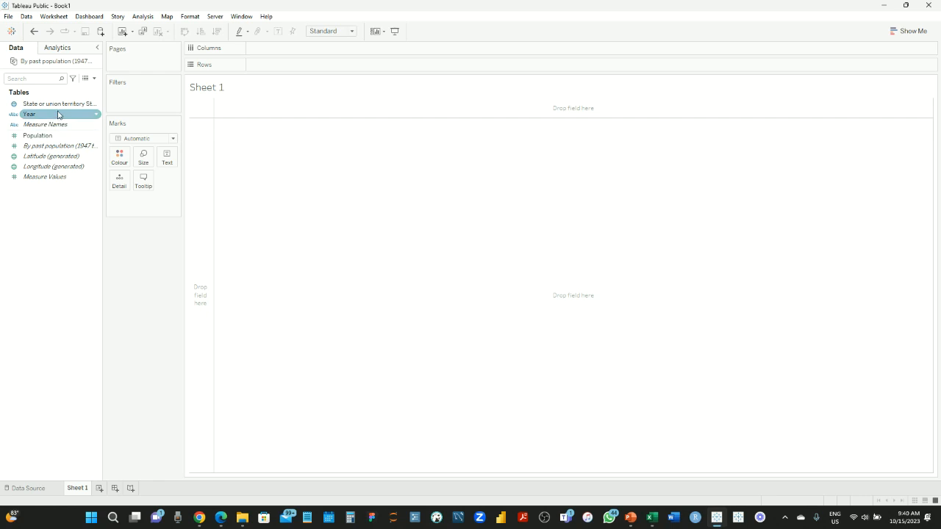
left_click(52, 124)
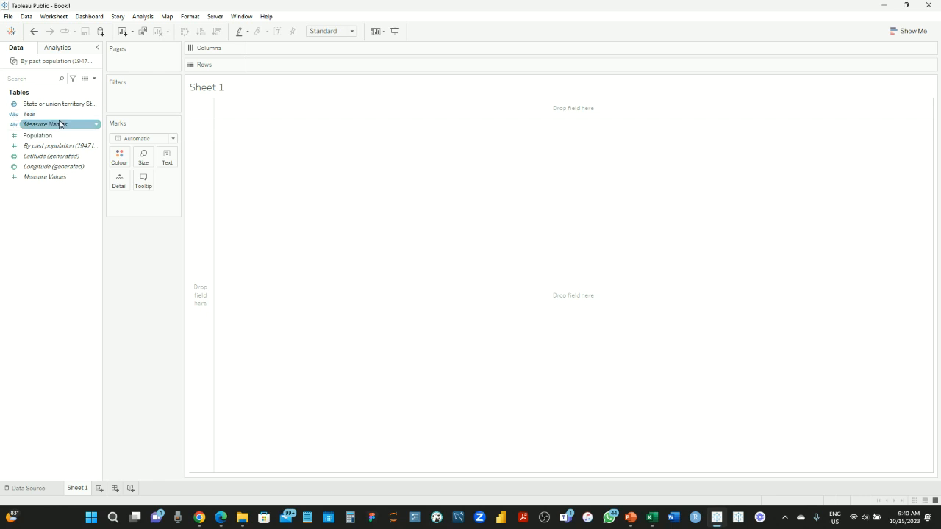
left_click(48, 115)
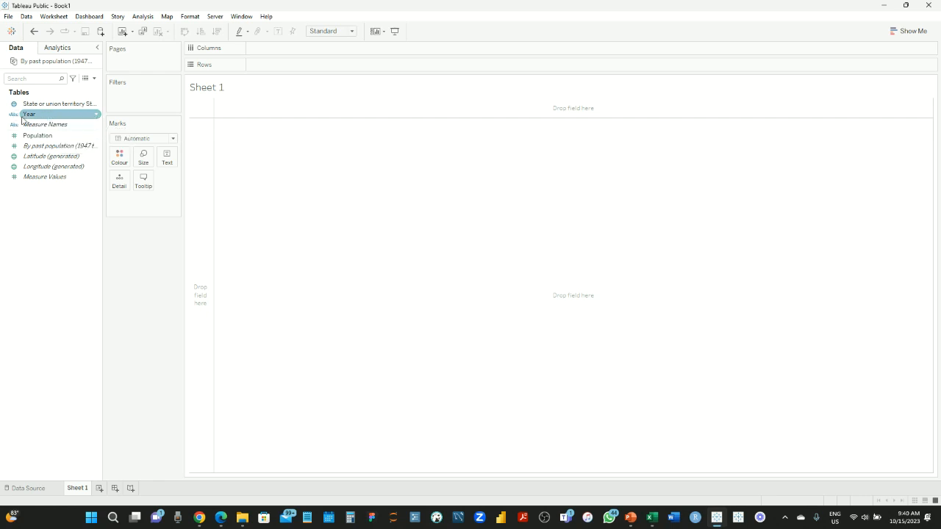
Make Year a Date & Time field and plot SUM(Population) by YEAR(Year) as a line
left_click(13, 116)
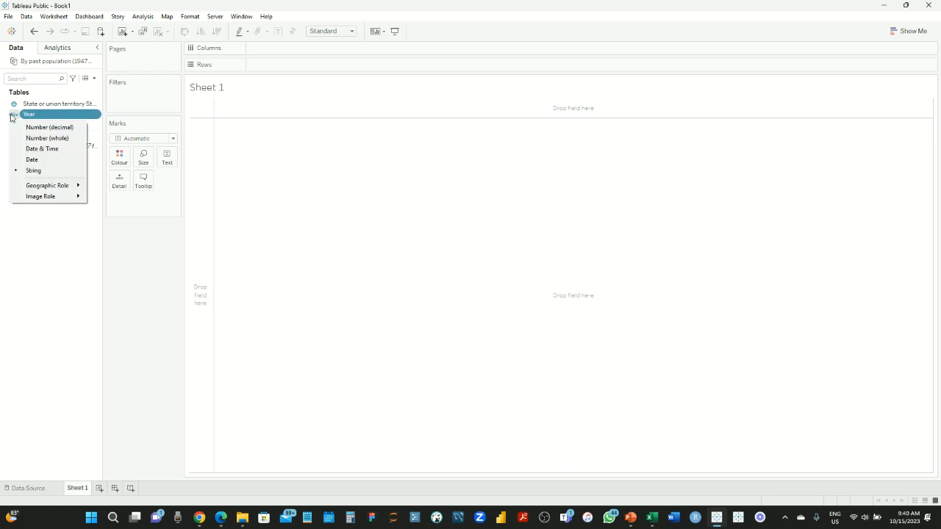
left_click(60, 149)
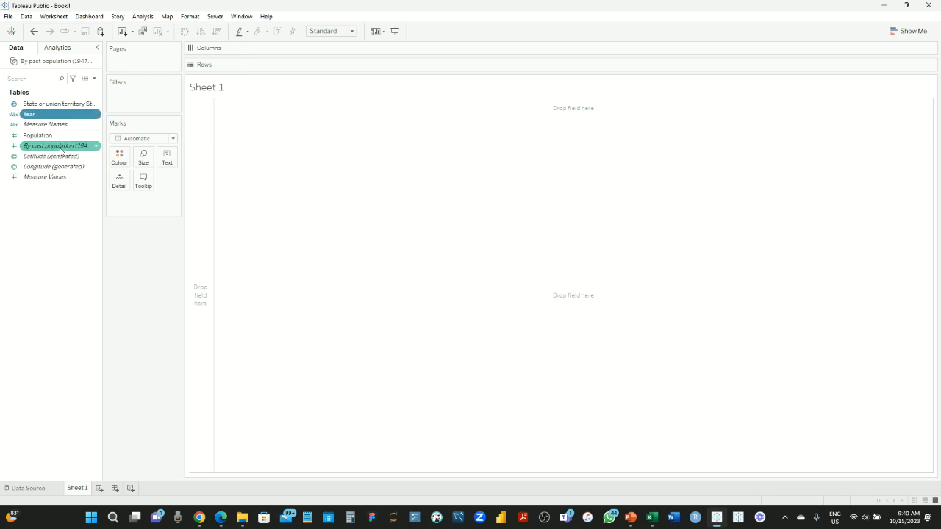
left_click_drag(31, 117, 291, 49)
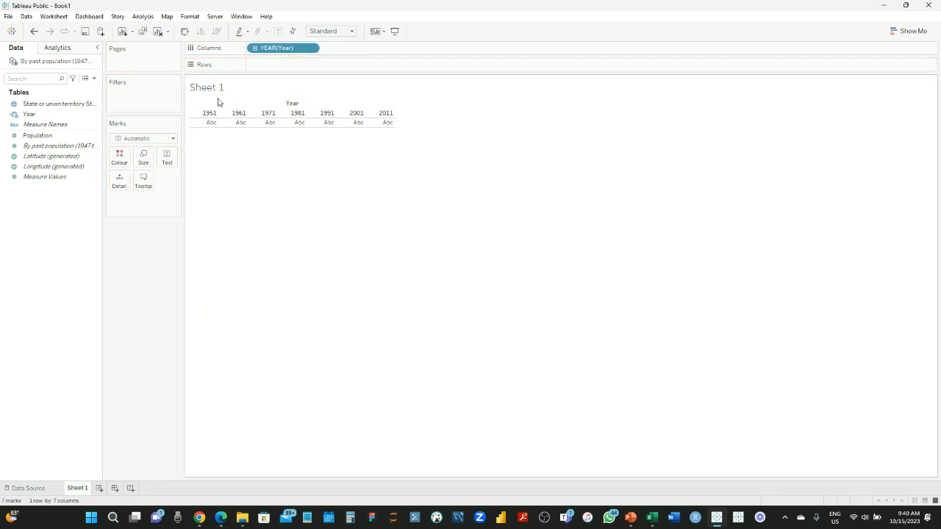
left_click_drag(45, 136, 331, 71)
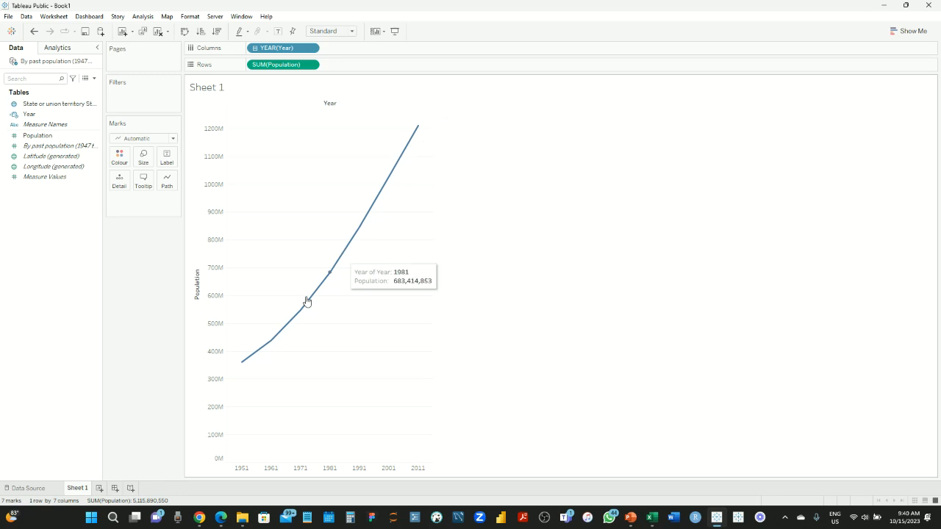
mouse_move(278, 334)
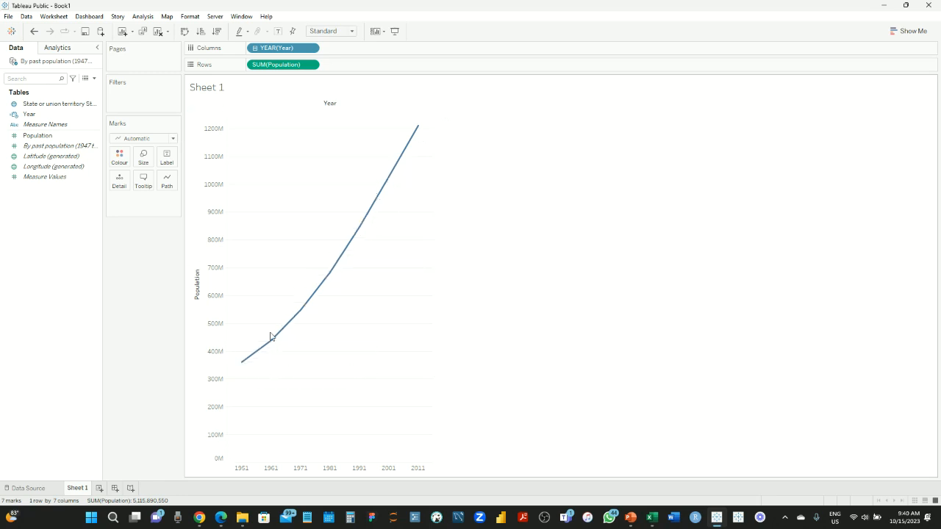
mouse_move(245, 371)
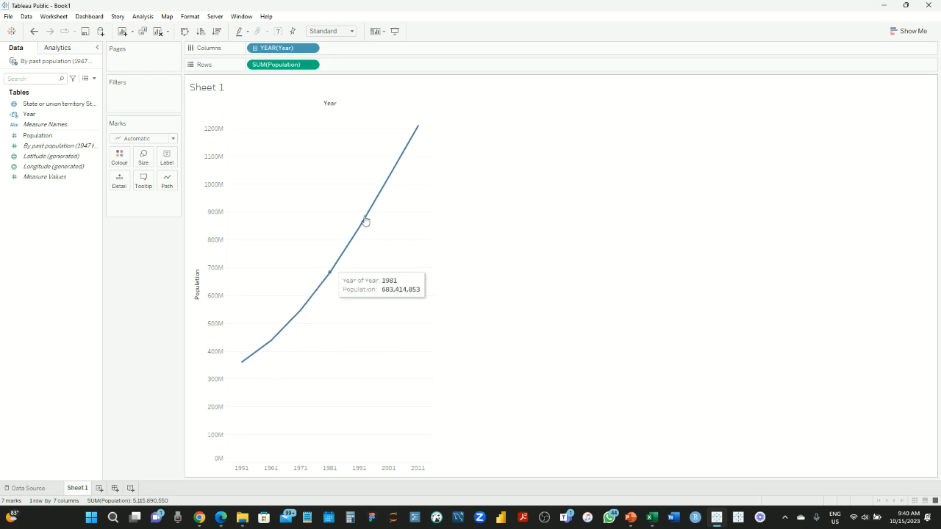
mouse_move(416, 136)
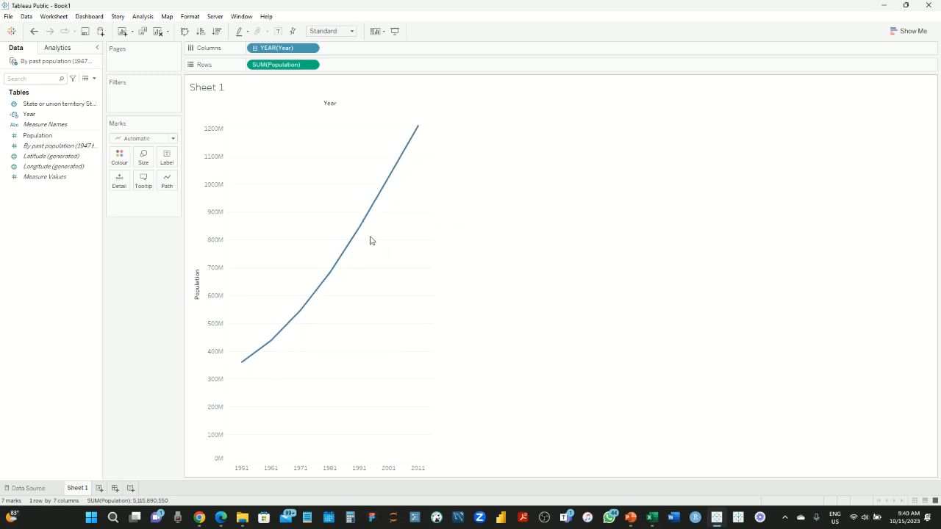
mouse_move(336, 277)
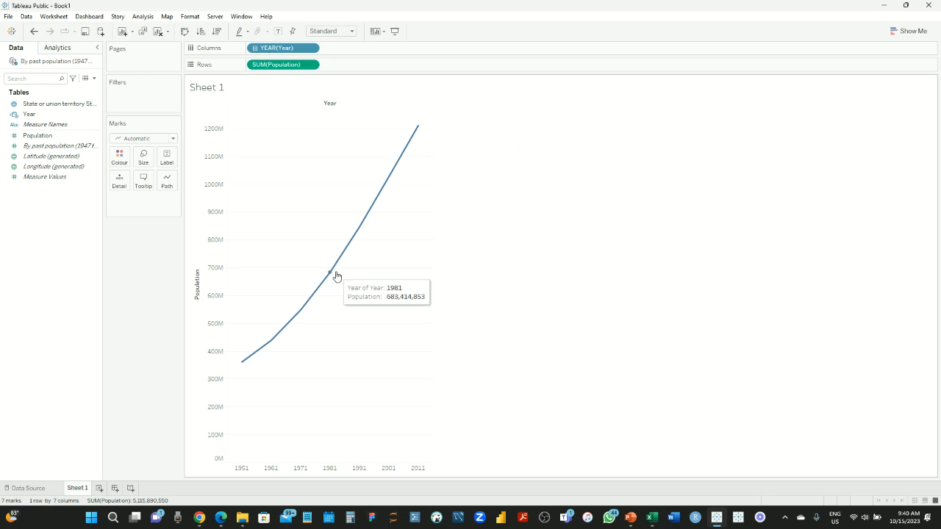
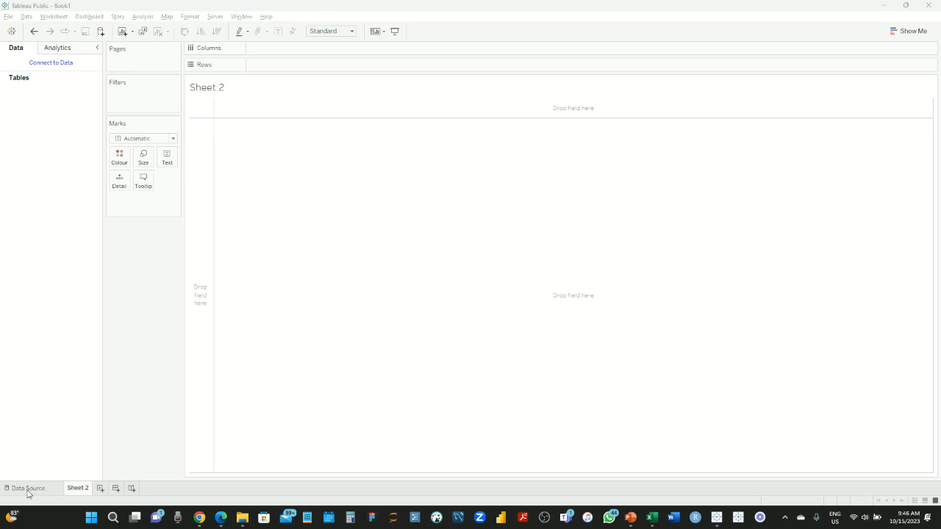
Leave the empty Sheet 2 and go back to the Data Source page
left_click(27, 489)
Connect Tableau to the '2. Sales and contract' Excel workbook and bring up File Explorer
left_click(75, 108)
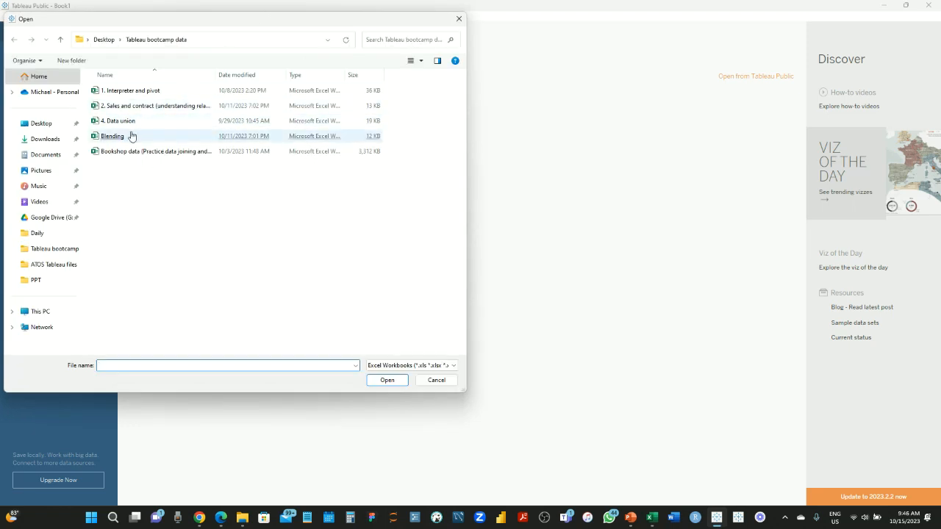
double_click(163, 107)
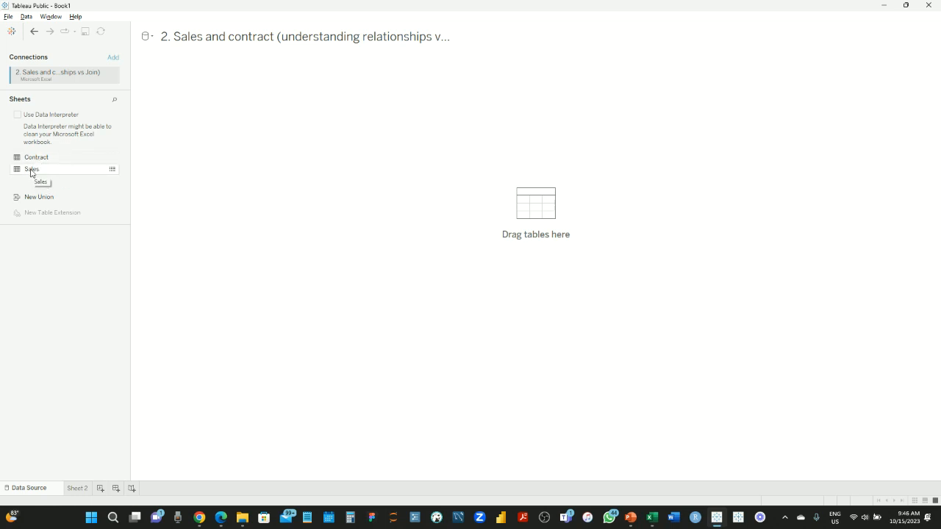
left_click(242, 518)
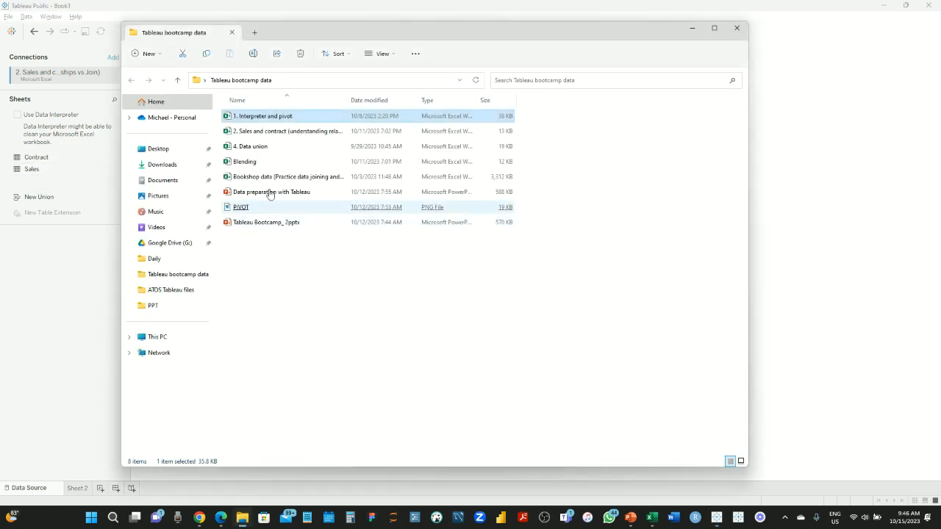
Open '2. Sales and contract' in Excel from the Tableau bootcamp data folder
left_click(259, 132)
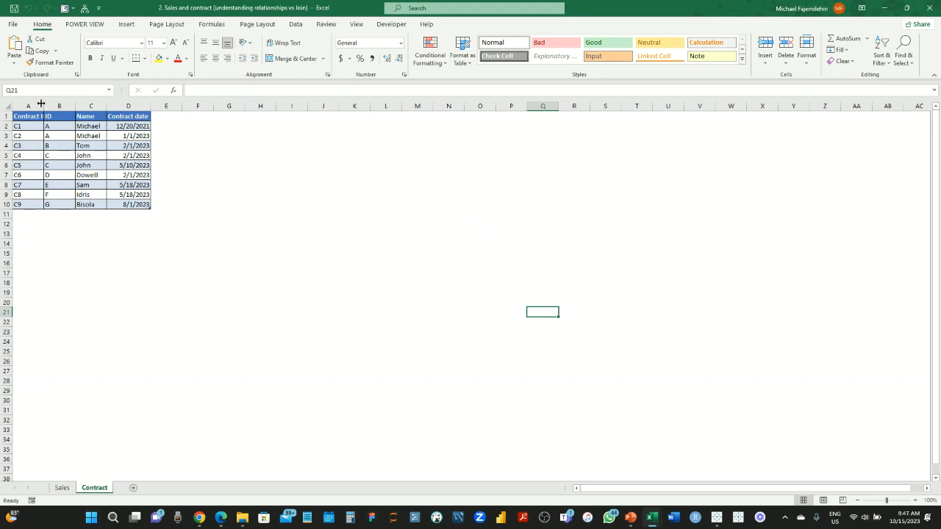
Autofit column A so Contract ID shows in full, and look at the two contracts with ID A
double_click(43, 106)
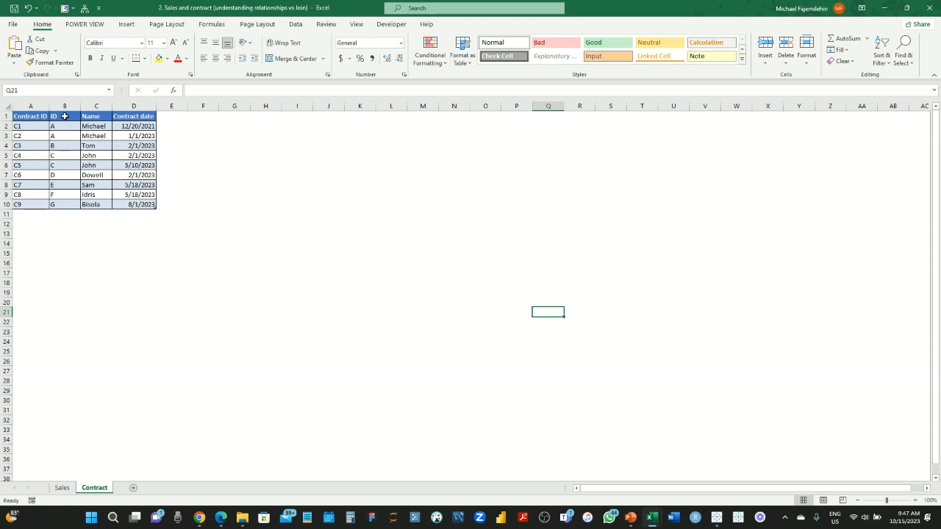
left_click(65, 116)
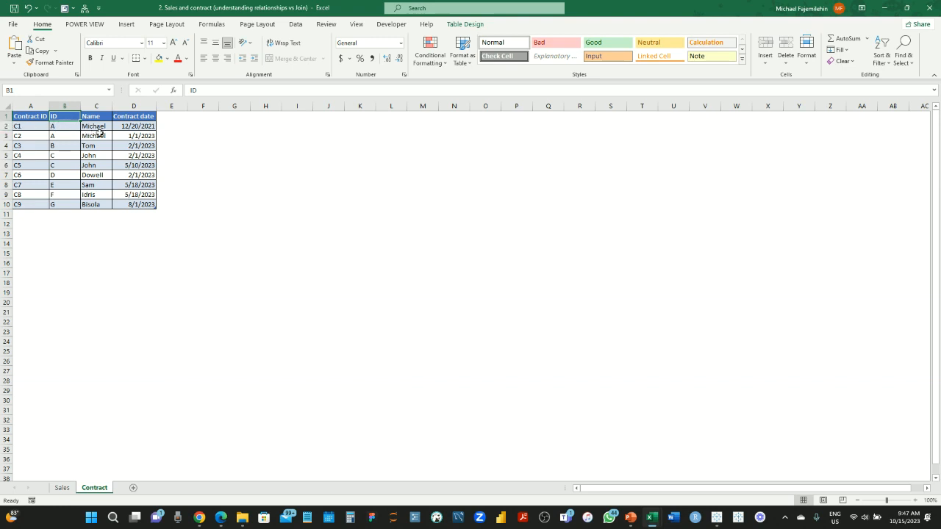
left_click_drag(6, 126, 6, 136)
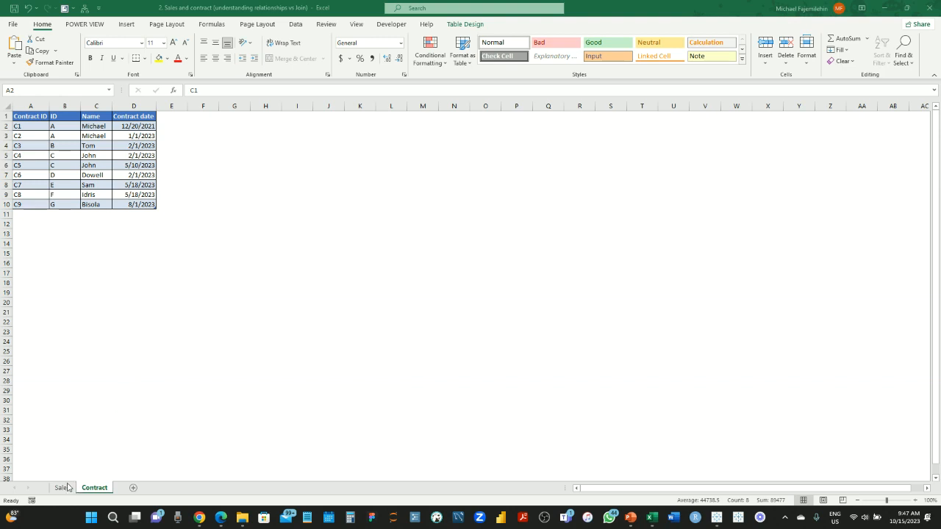
left_click(103, 193)
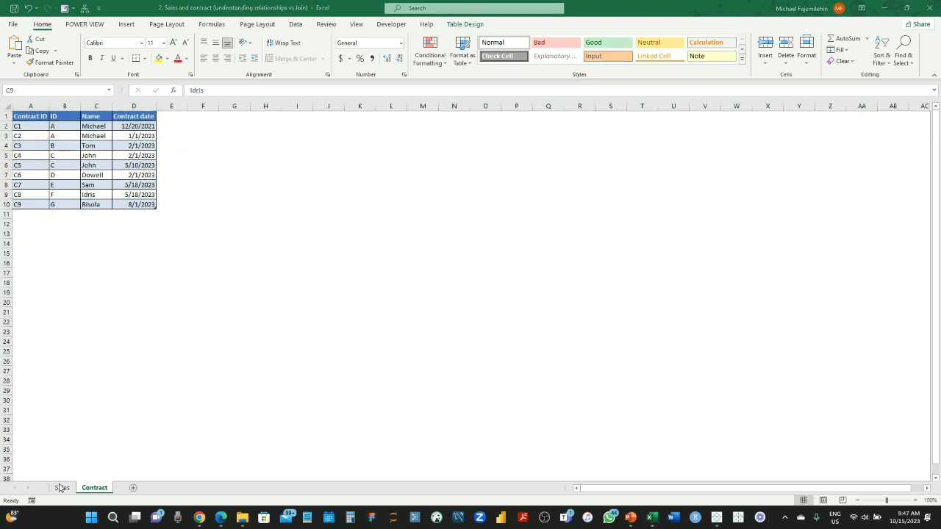
Inspect the Contract date values, then move to the Sales sheet
left_click(118, 178)
left_click(121, 177)
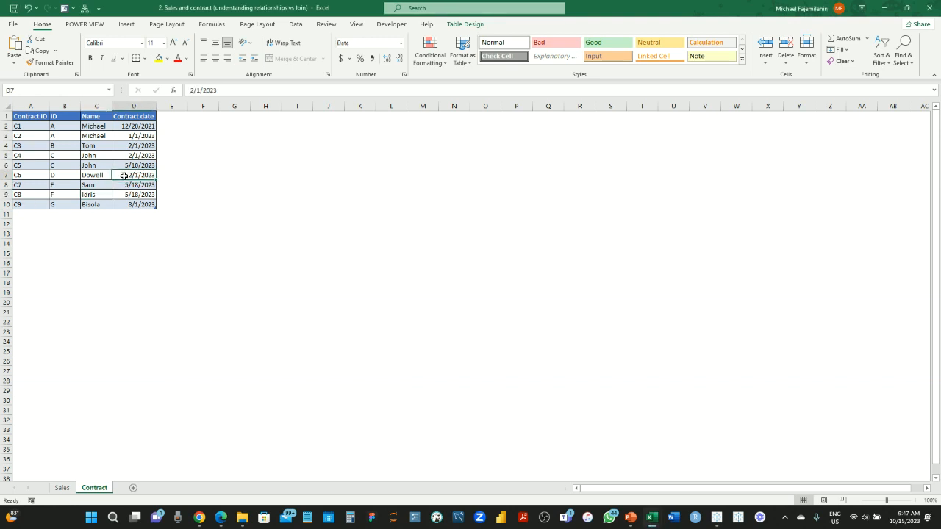
left_click(138, 119)
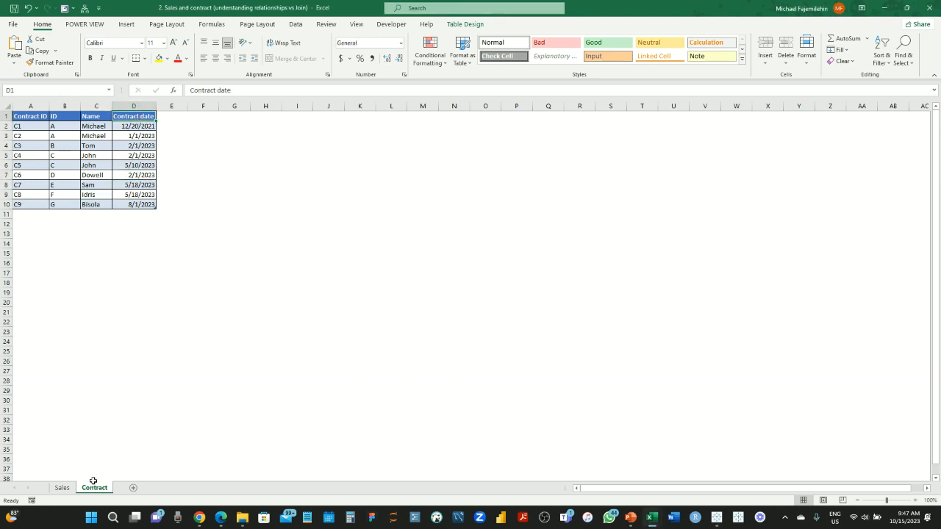
left_click(72, 491)
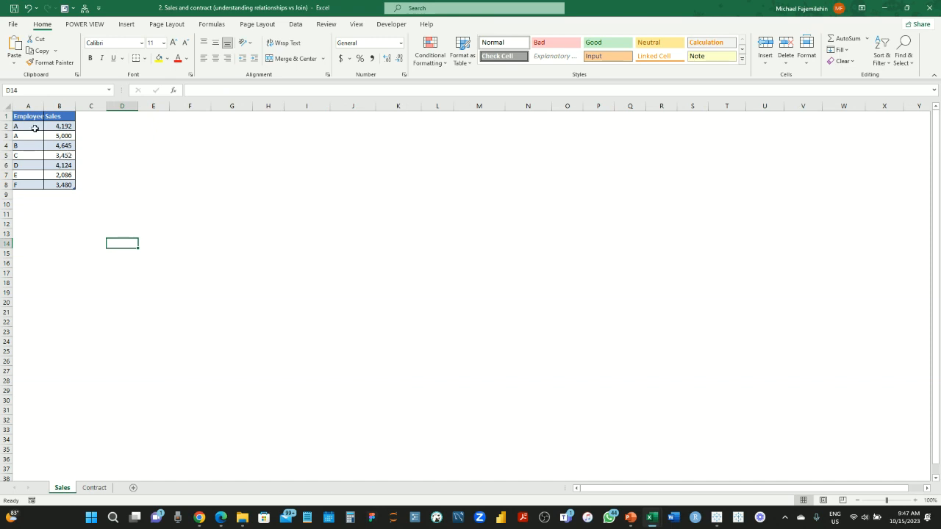
Review the Sales sheet's Employee IDs A through F, then switch back to Tableau Public
left_click(33, 126)
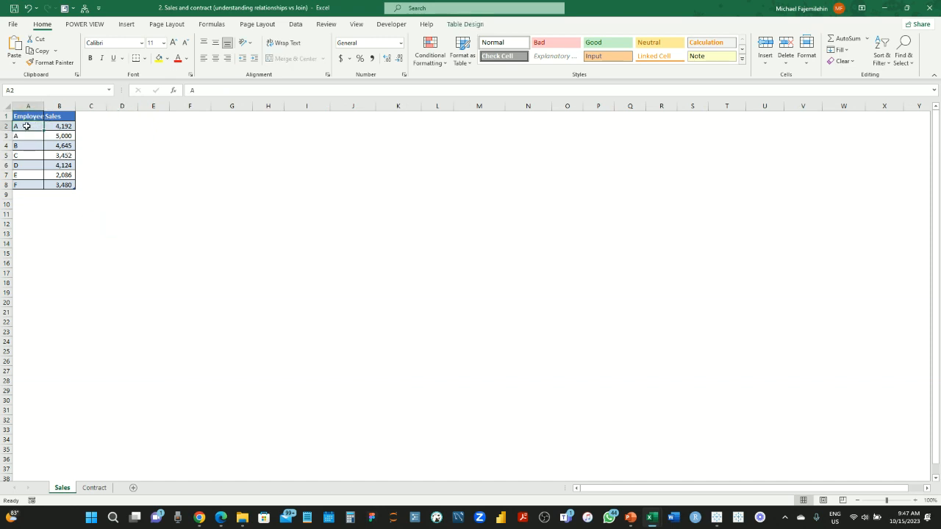
left_click(26, 135)
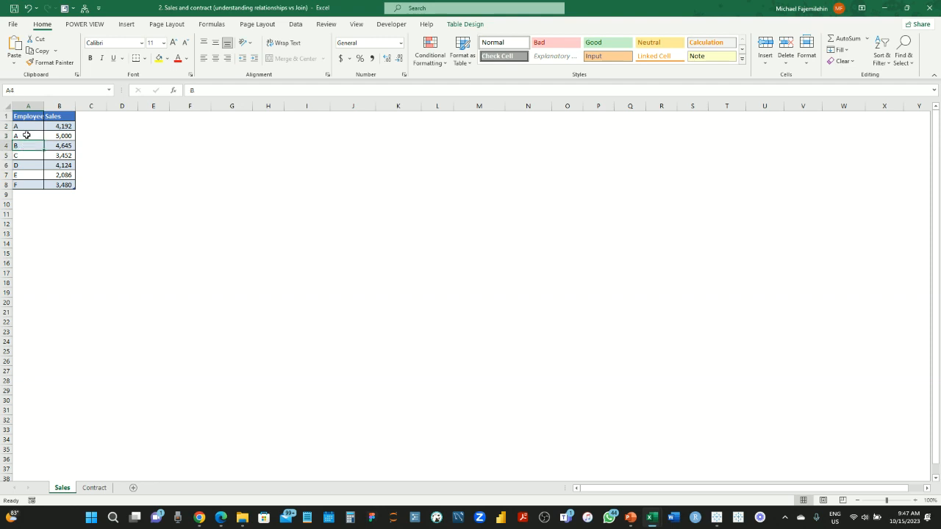
left_click(25, 126)
left_click(25, 136)
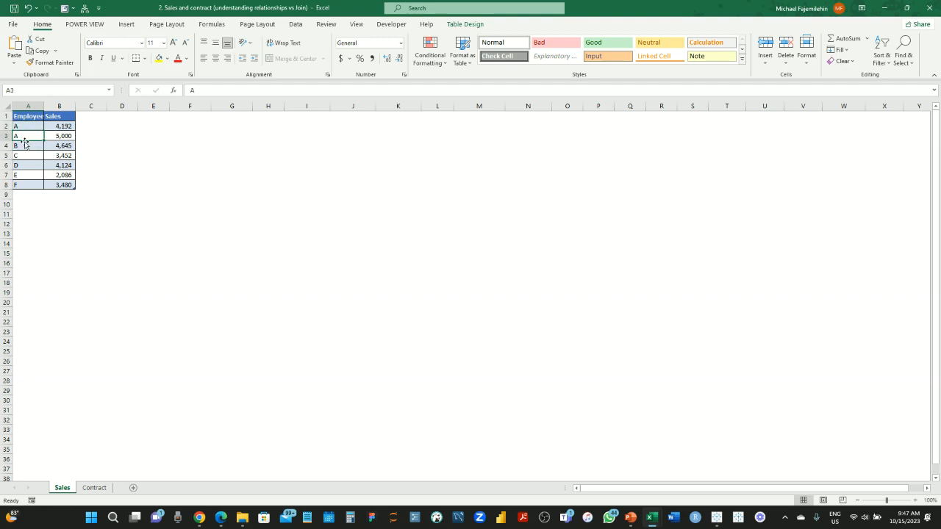
left_click(24, 146)
left_click(31, 186)
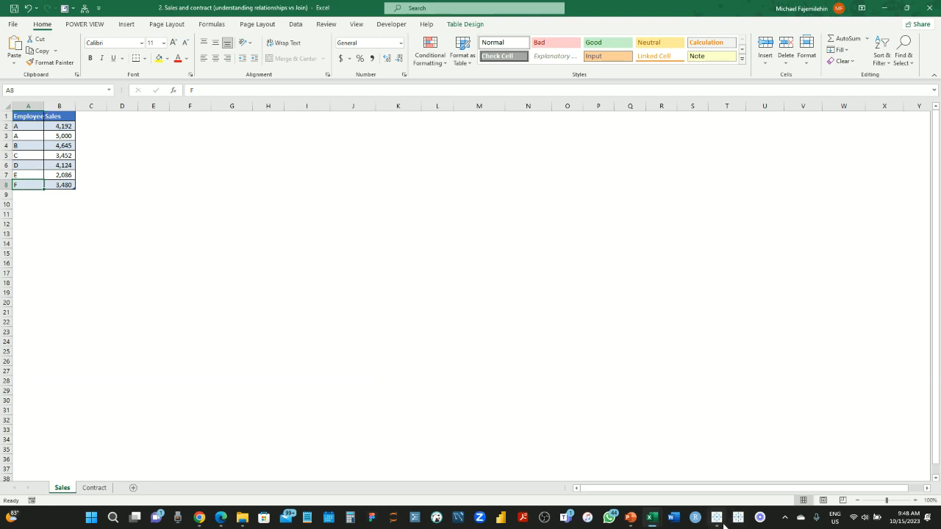
mouse_move(716, 517)
left_click(714, 463)
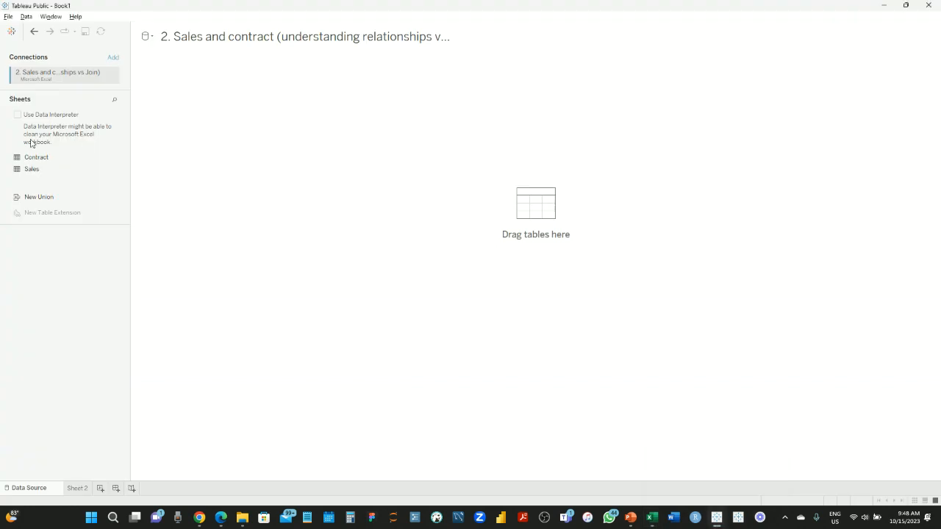
Try Sales on the canvas, remove it, and place the Contract table there instead
left_click_drag(33, 169, 237, 86)
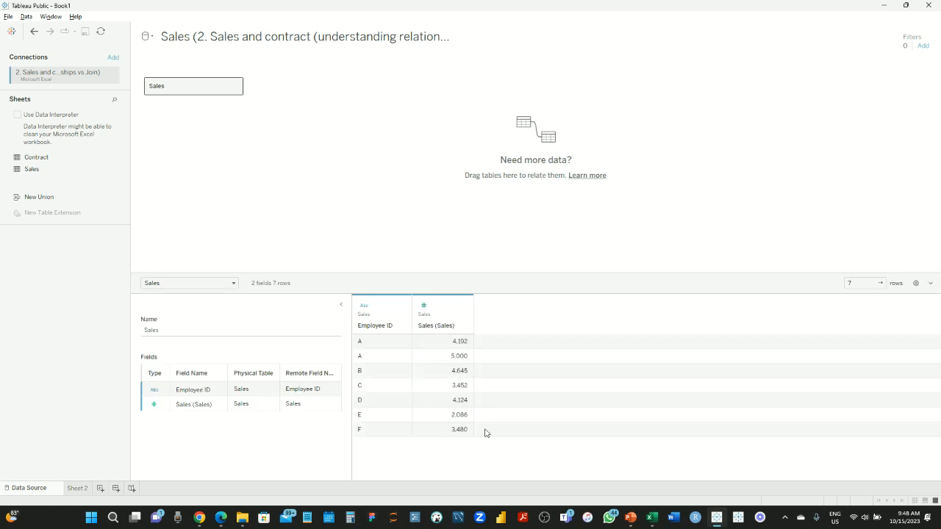
left_click_drag(184, 89, 36, 163)
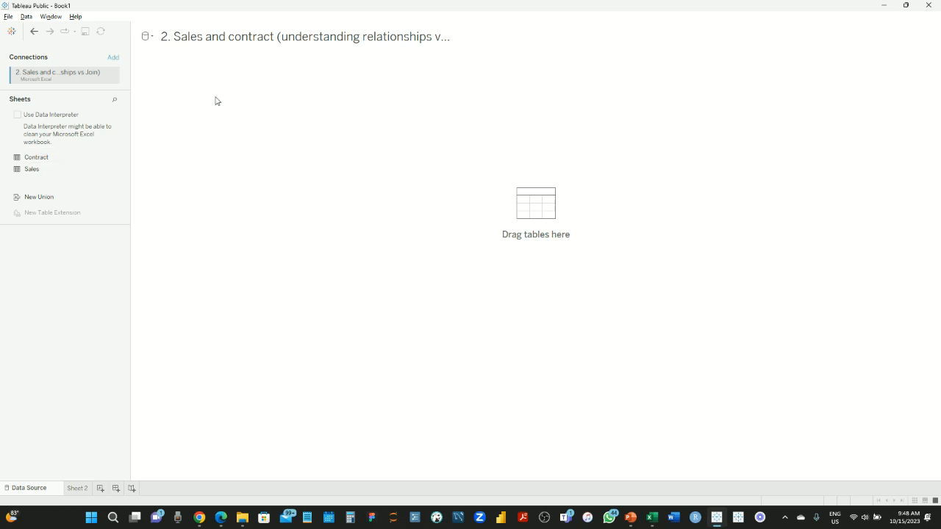
left_click_drag(215, 101, 216, 98)
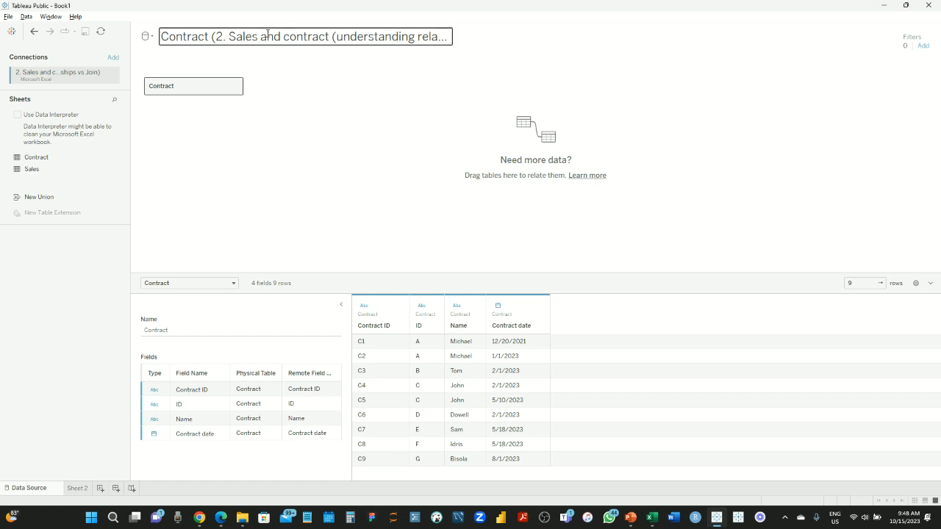
left_click_drag(197, 86, 71, 258)
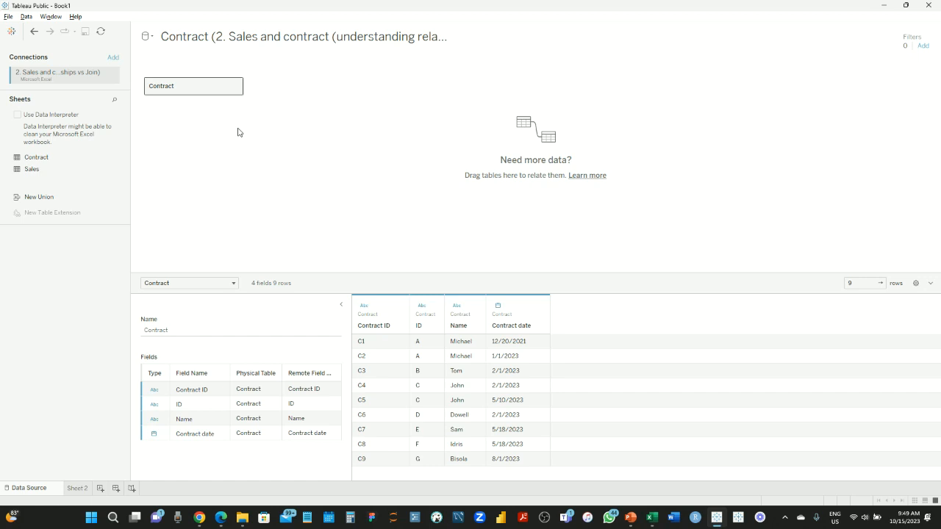
Open the Contract logical table's physical layer, showing it is made of 1 table
double_click(209, 85)
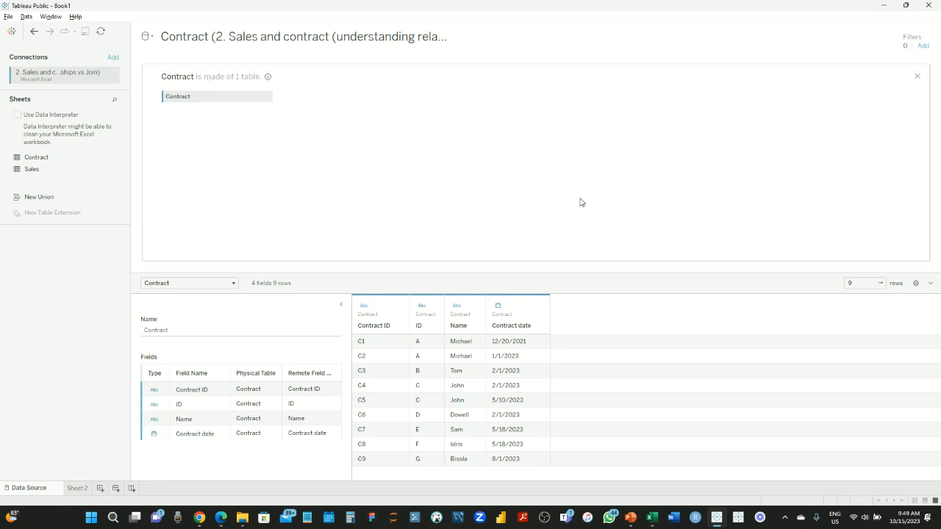
left_click(917, 76)
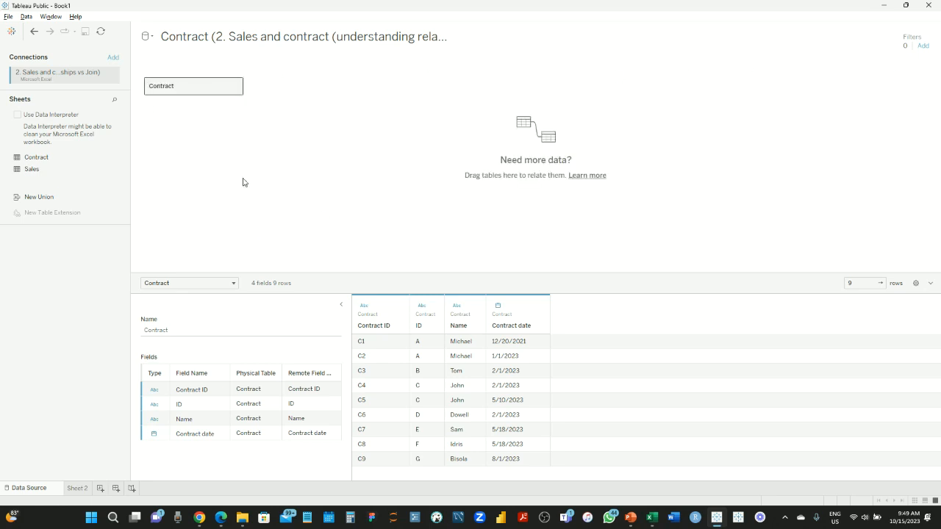
double_click(174, 90)
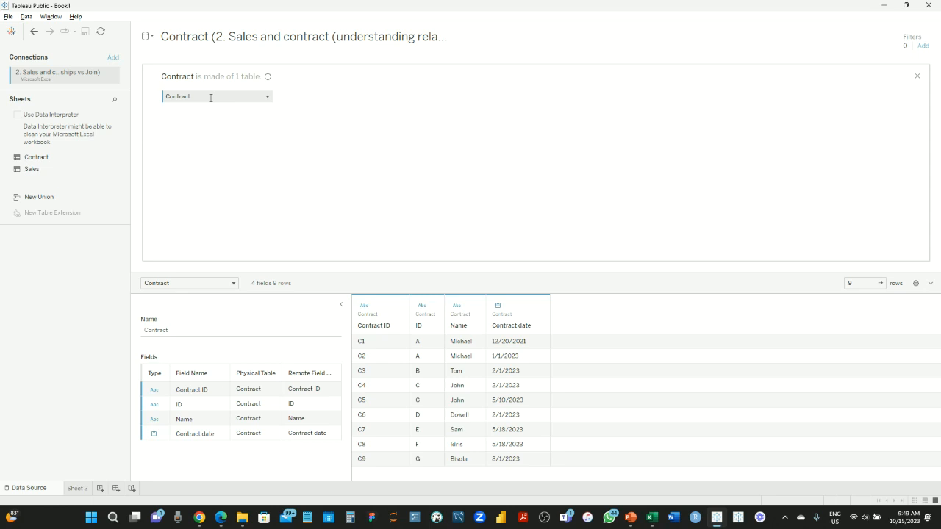
Place the Sales sheet beside Contract in the physical layer to start a join
left_click_drag(38, 171, 327, 98)
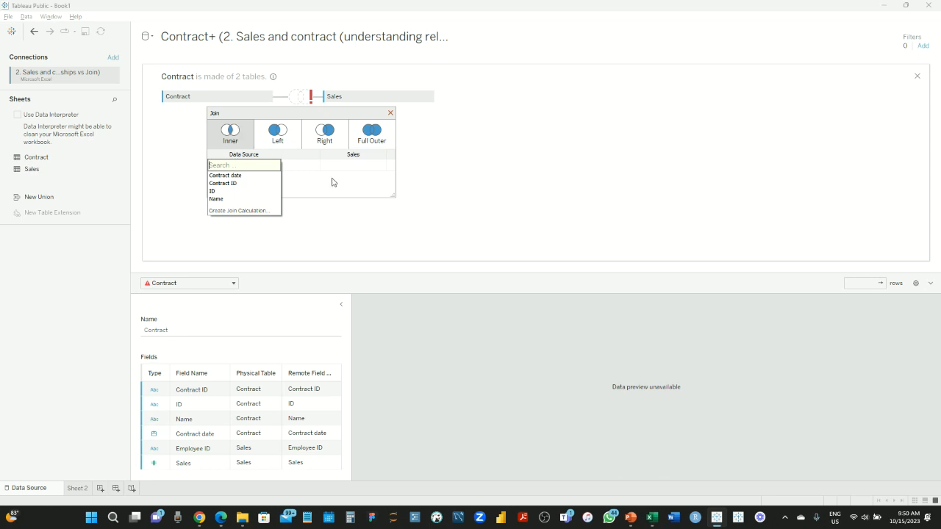
Set the inner join clause to Contract ID = Sales Employee ID, giving 10 joined rows
left_click(286, 164)
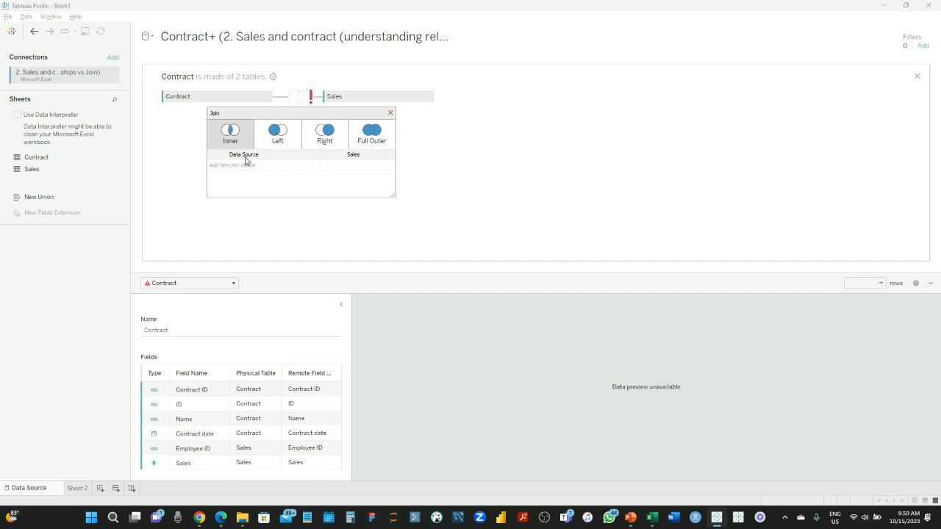
left_click(278, 165)
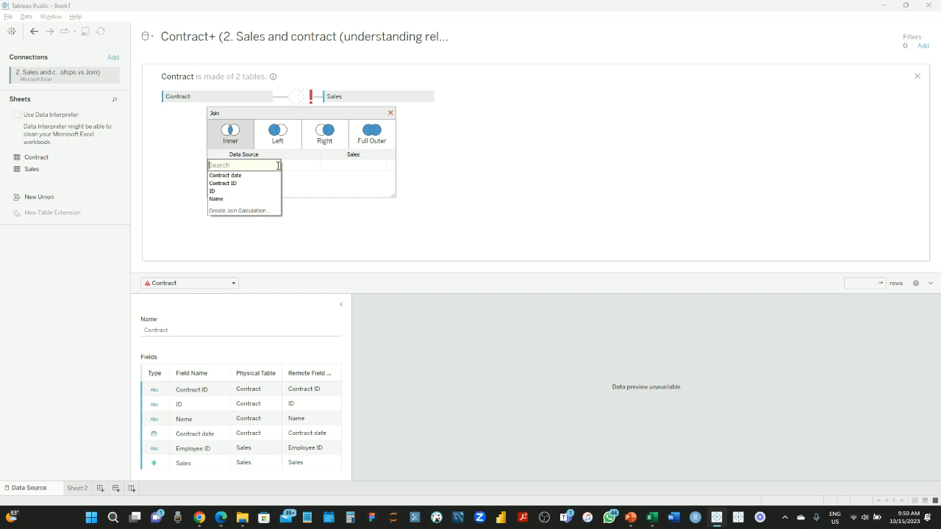
left_click(225, 191)
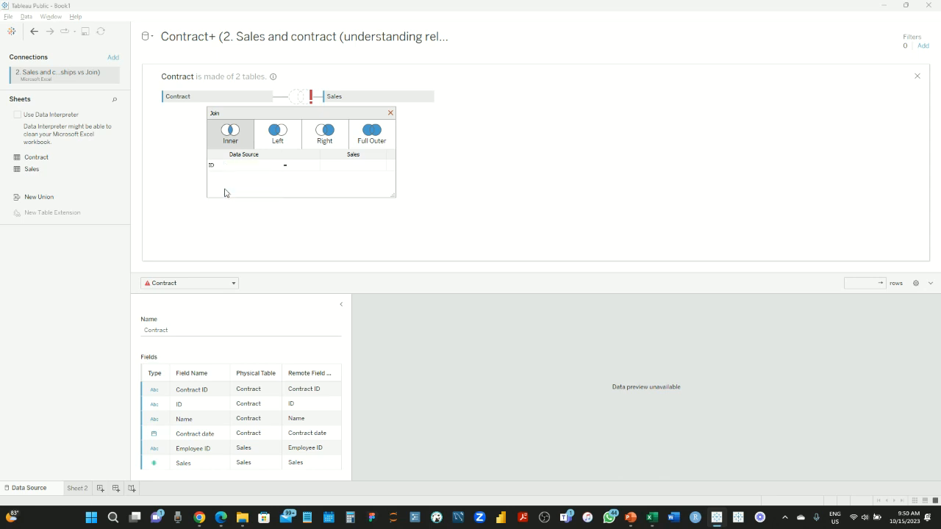
left_click(381, 170)
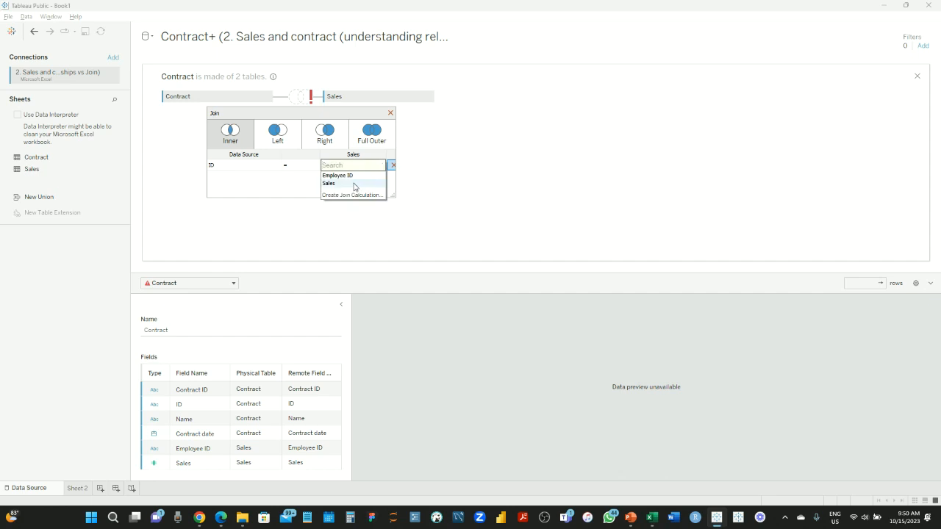
left_click(354, 179)
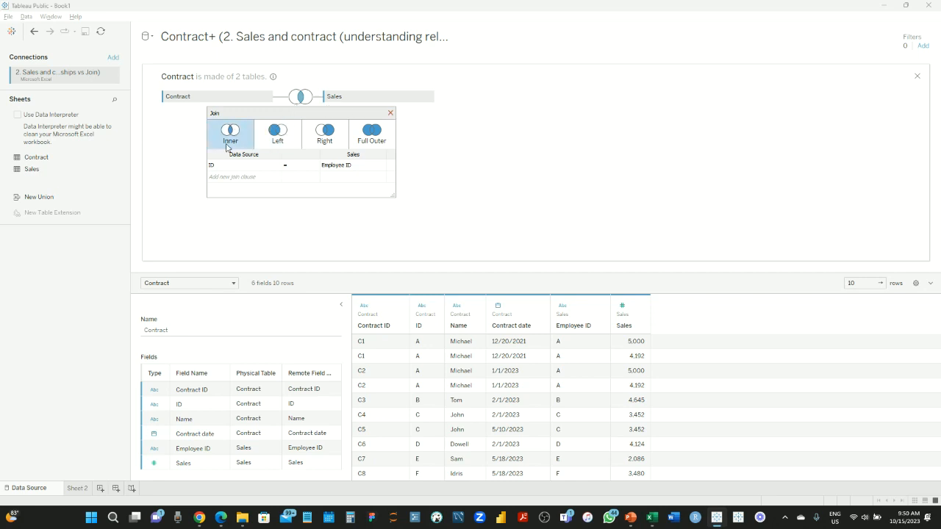
left_click(390, 114)
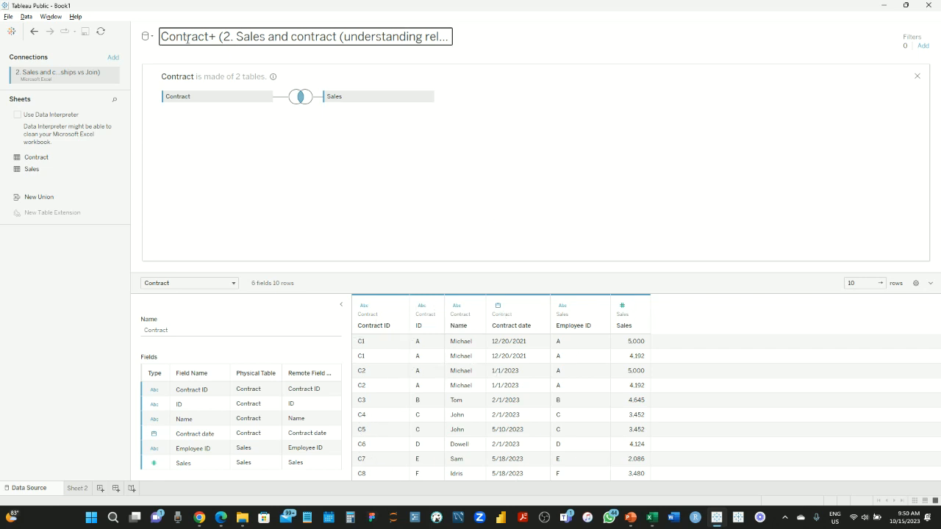
left_click(917, 75)
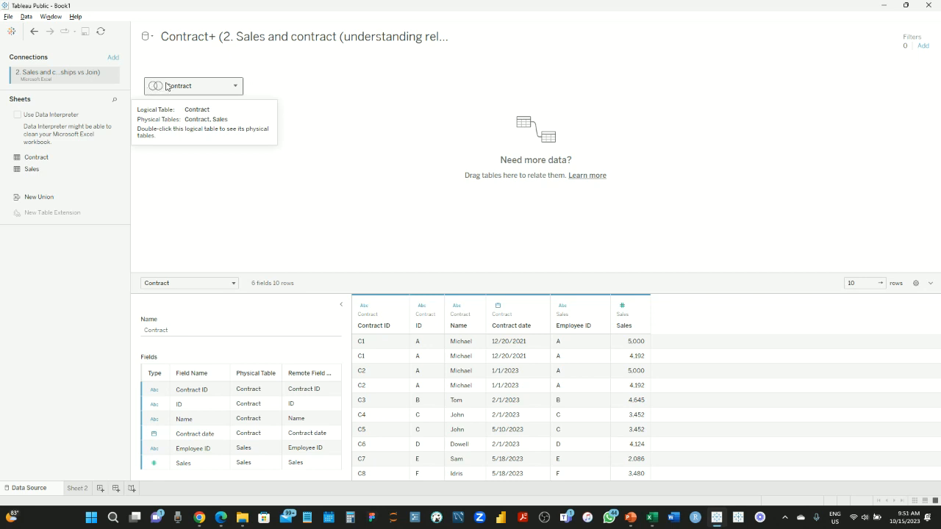
Switch between Contract's physical join view and the logical layer to compare them
double_click(208, 87)
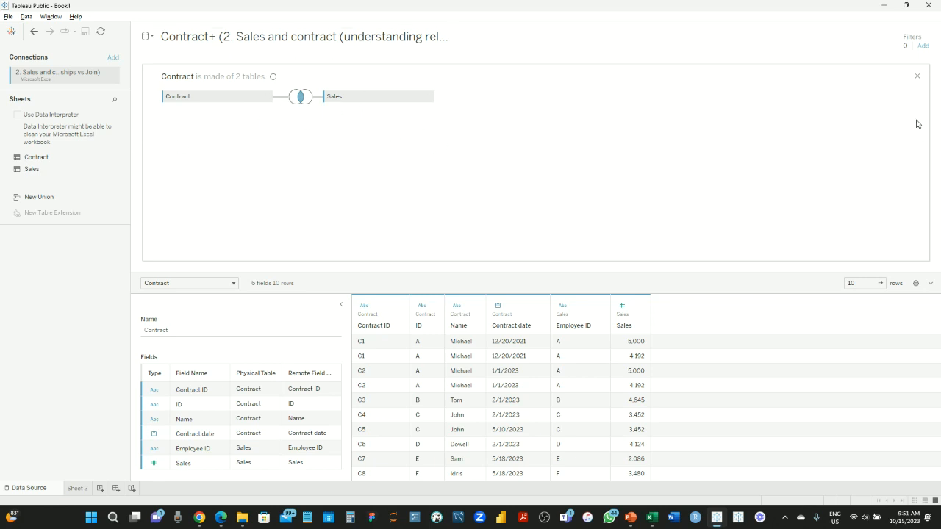
left_click(917, 75)
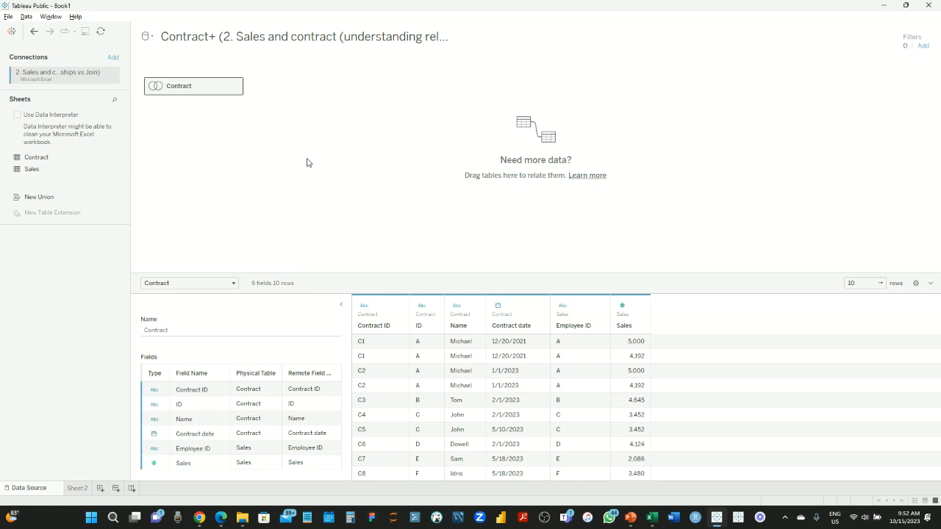
double_click(198, 87)
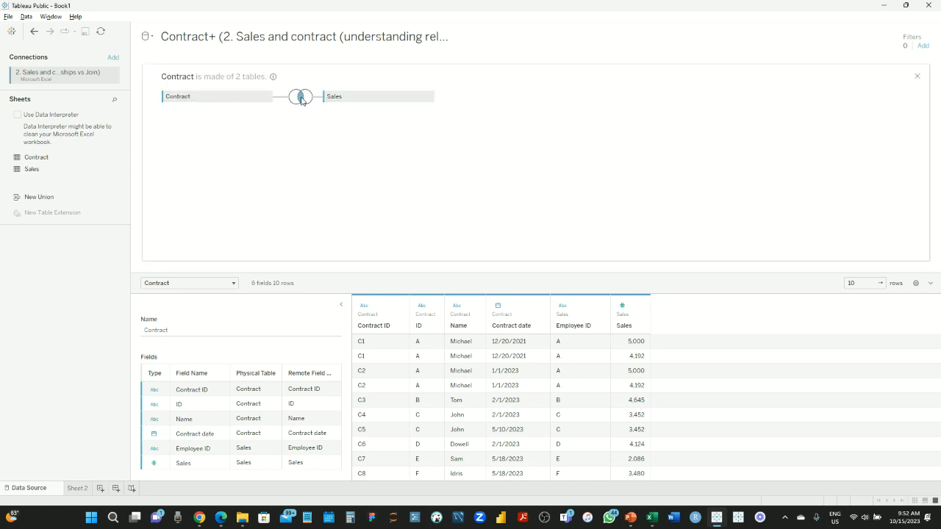
Change the Contract–Sales join type to Left so contract C9 appears with null sales
mouse_move(301, 100)
left_click(301, 99)
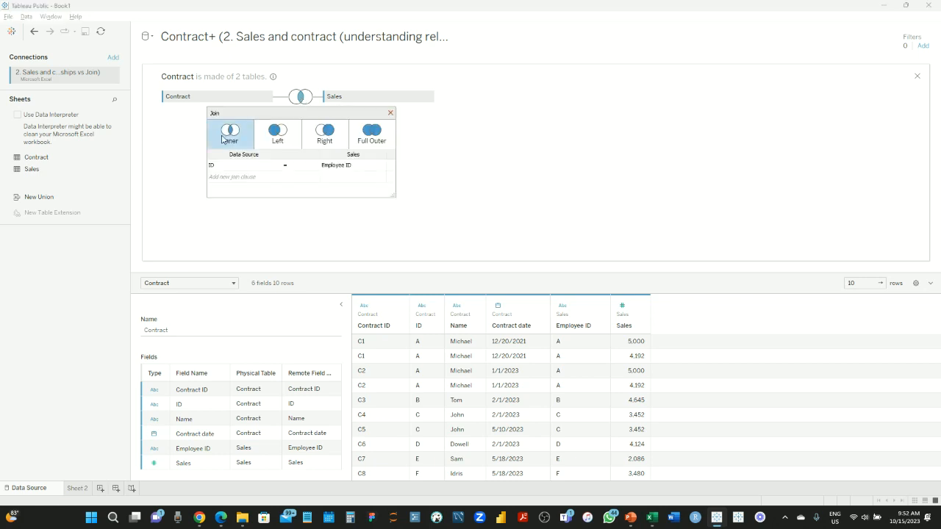
left_click(276, 139)
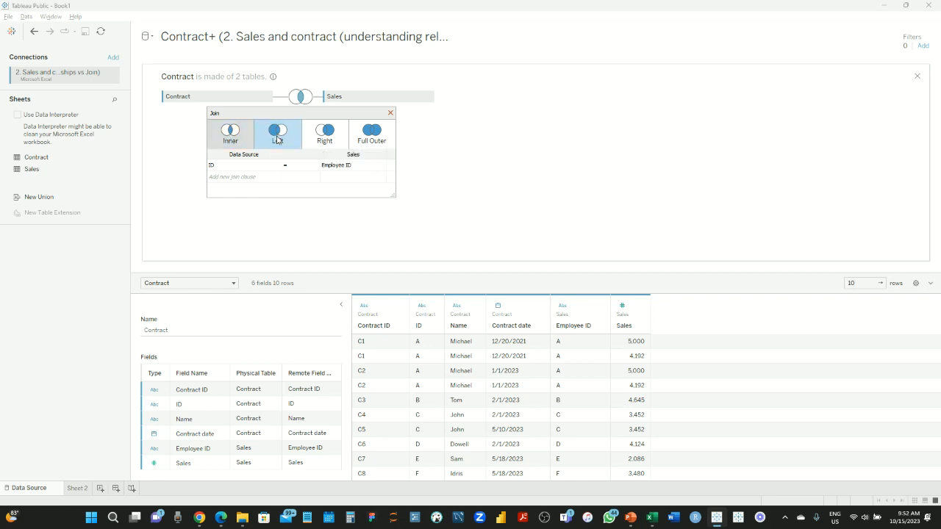
scroll(438, 402, "down", 1)
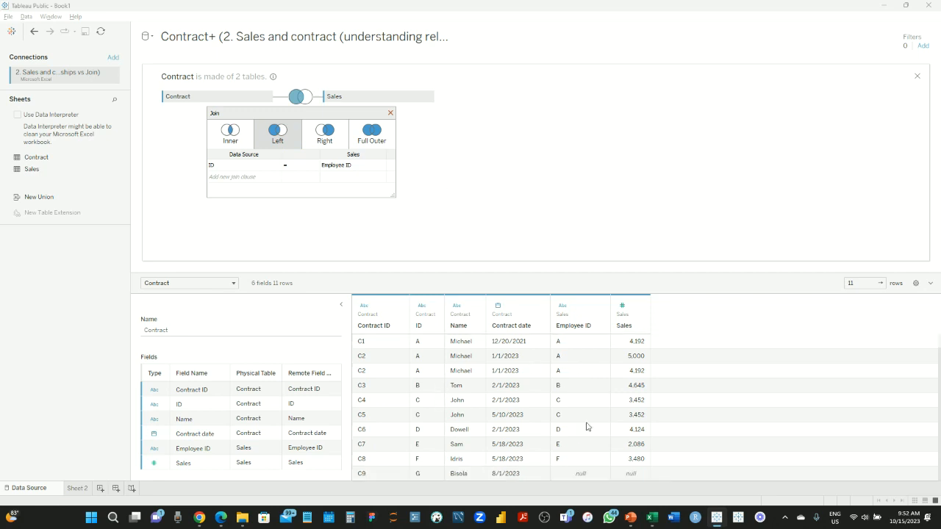
scroll(562, 389, "up", 1)
scroll(562, 389, "down", 1)
Compare the Right and Full Outer join types, then restore Inner and return to the logical layer
left_click(326, 135)
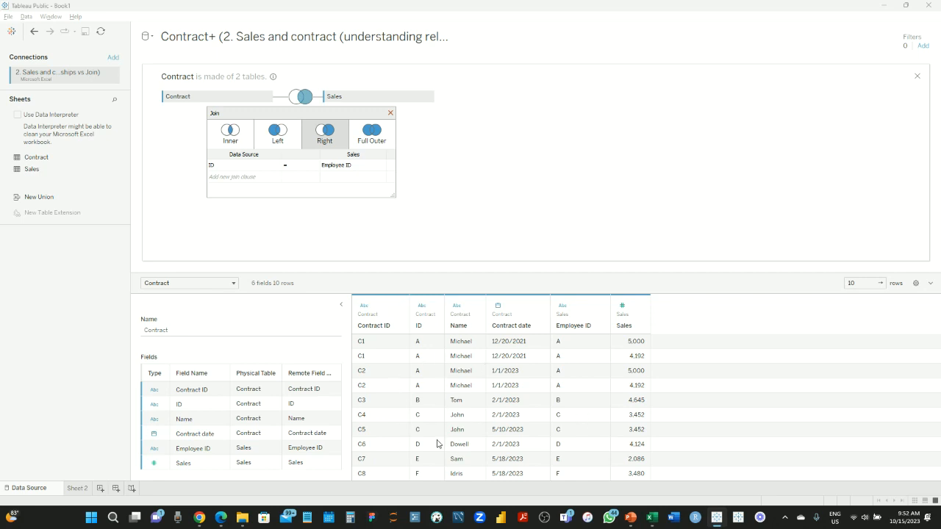
left_click(370, 140)
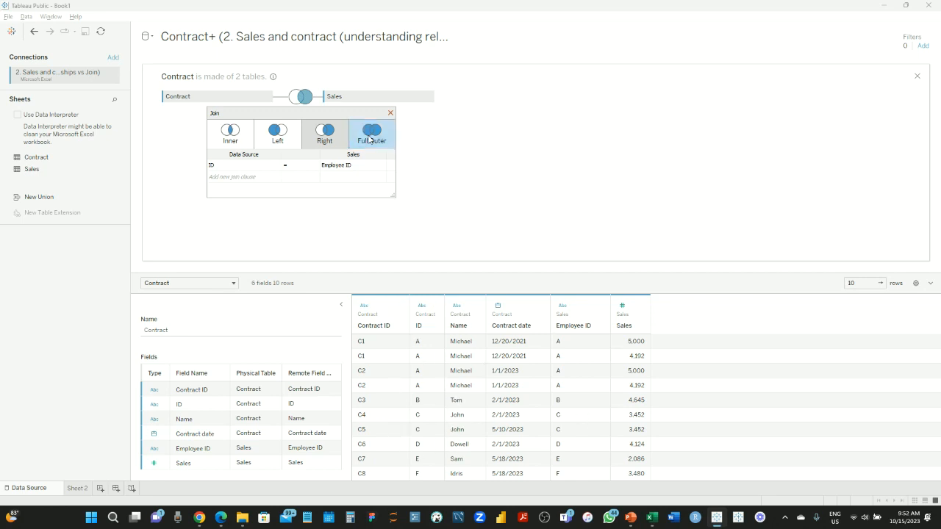
scroll(540, 409, "down", 1)
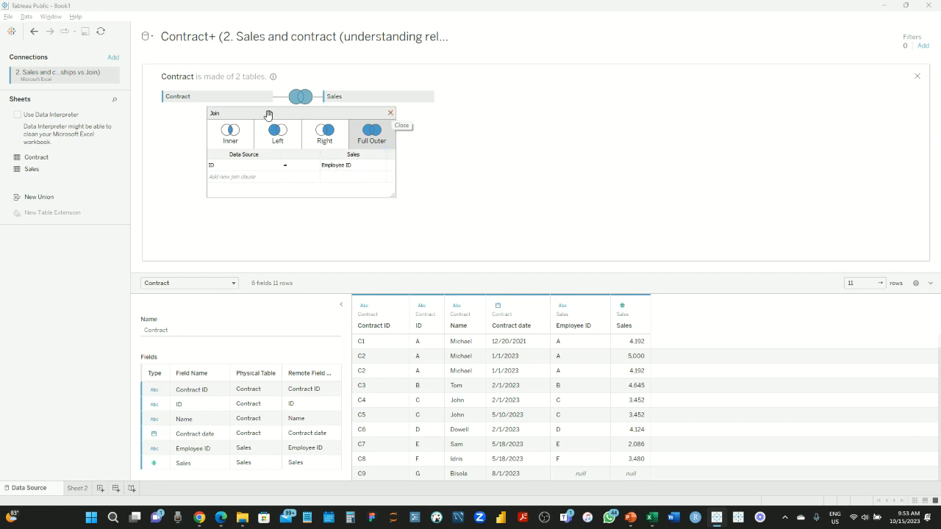
left_click(246, 134)
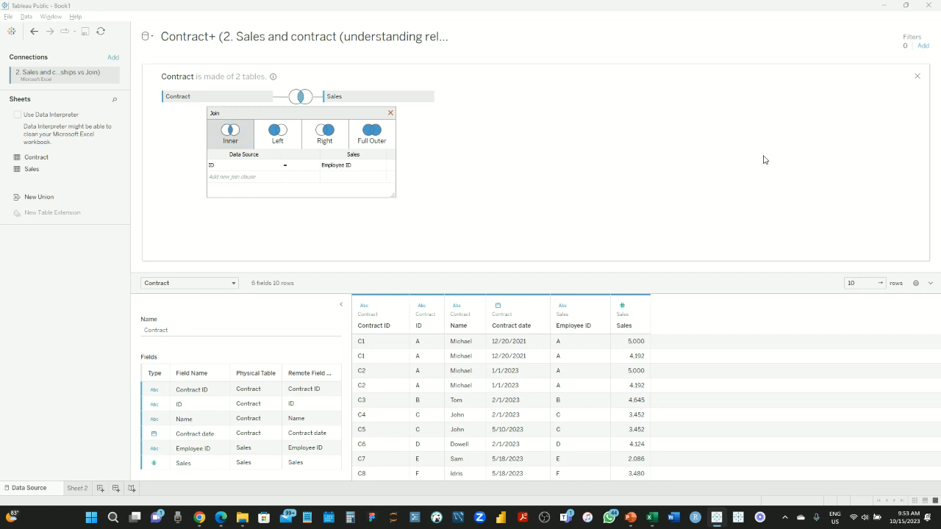
left_click(918, 76)
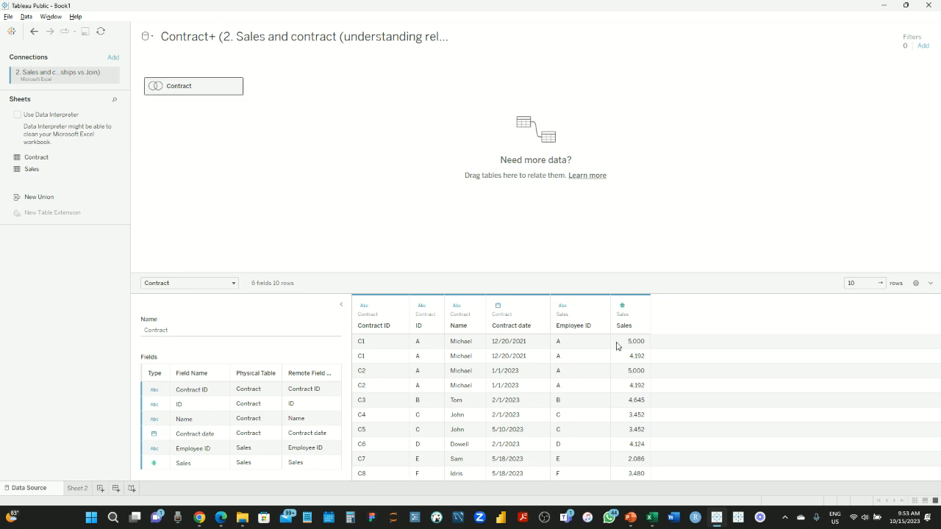
Bring up the 'Data preparation with Tableau' deck on slide 11, 'RELATIONSHIP'
key("alt+Tab")
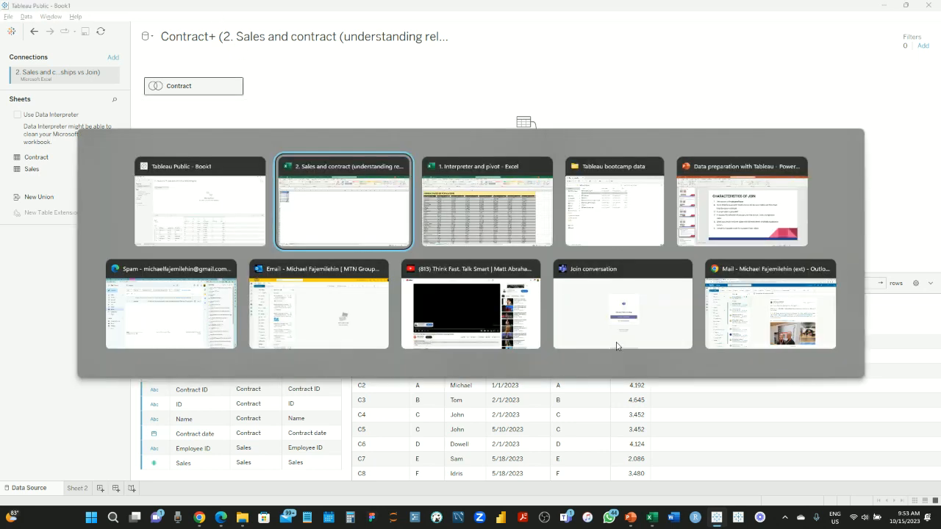
key("alt+Tab")
key("alt+Tab")
key("alt+Tab")
left_click(74, 471)
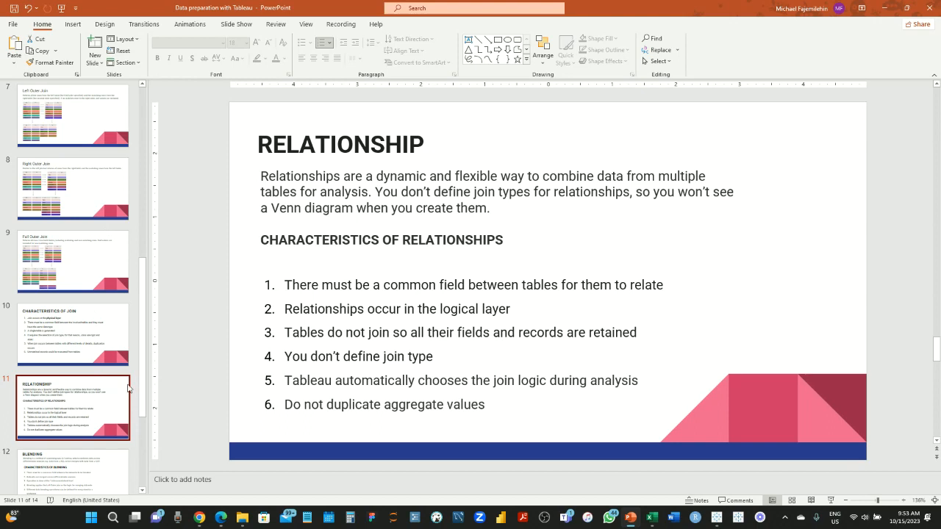
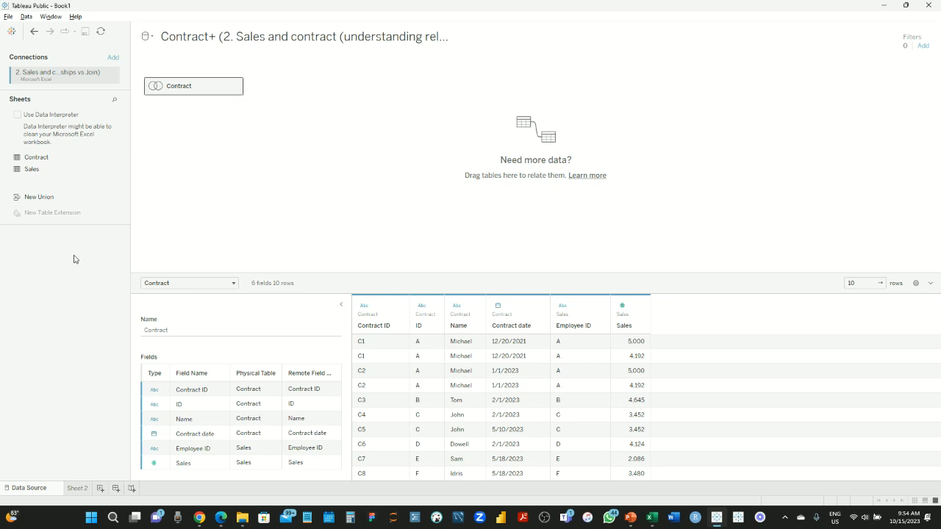
Replace the joined table with the plain Contract table, inspect it, then add Sales beside it
left_click_drag(197, 89, 58, 255)
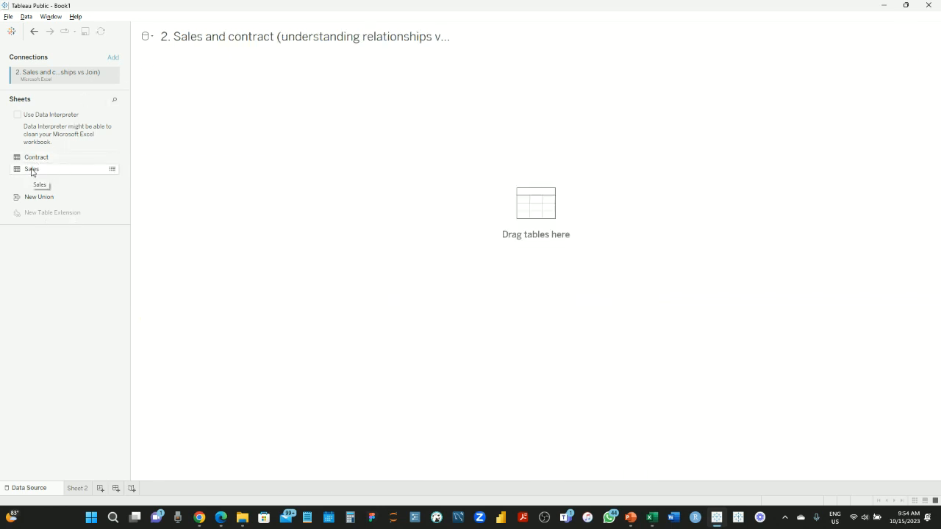
left_click_drag(34, 159, 204, 87)
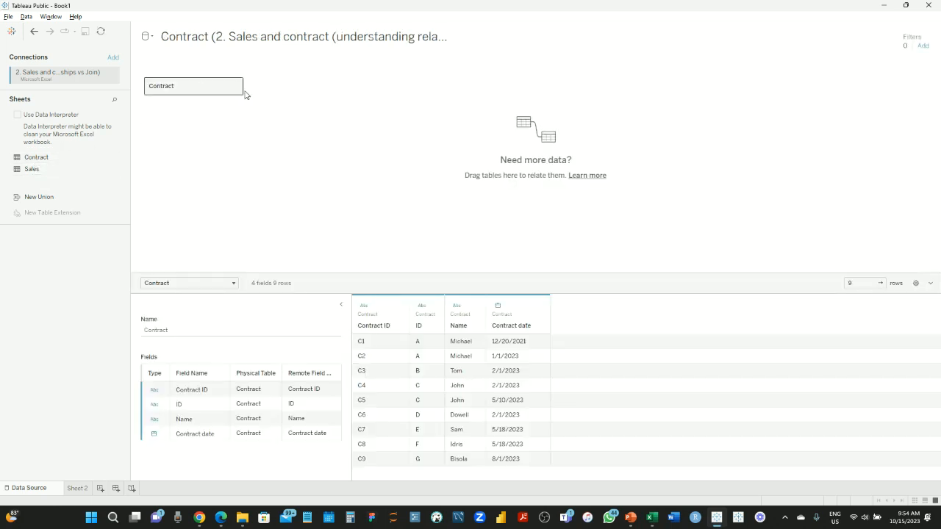
double_click(210, 87)
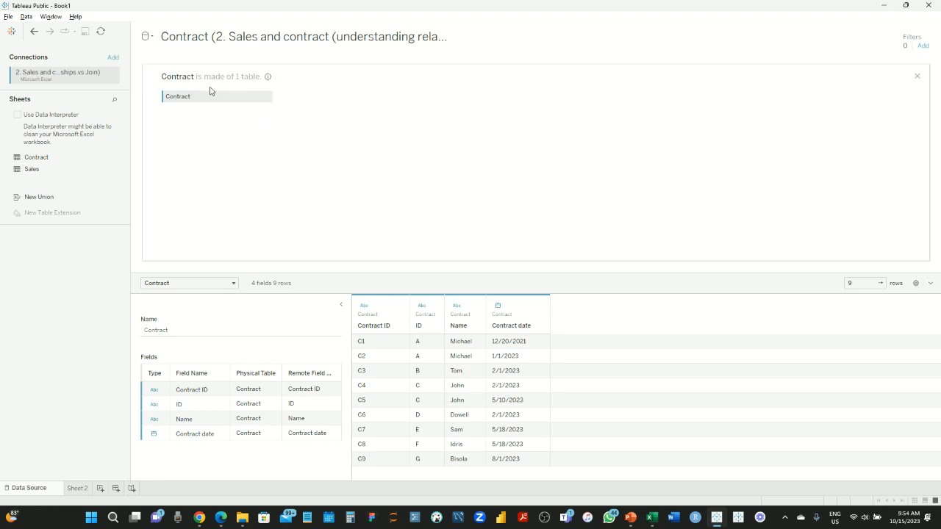
left_click(917, 77)
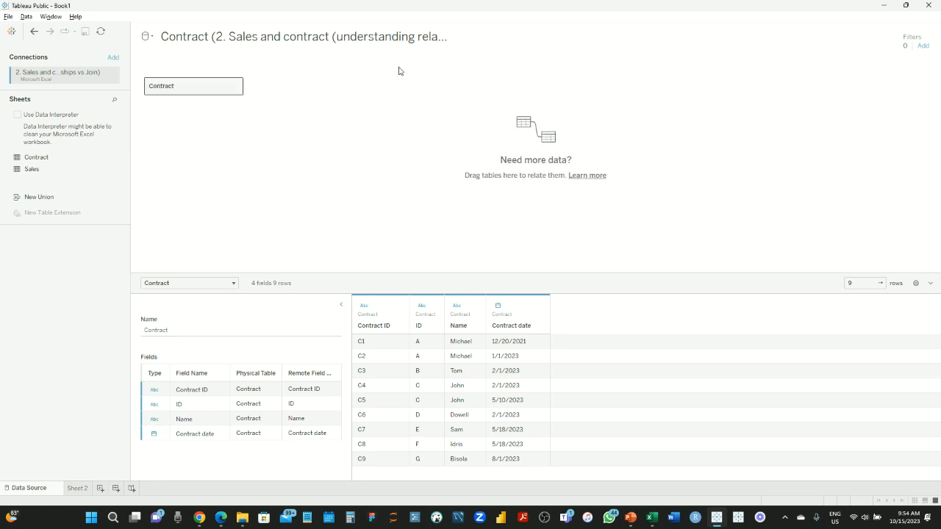
left_click_drag(33, 173, 299, 88)
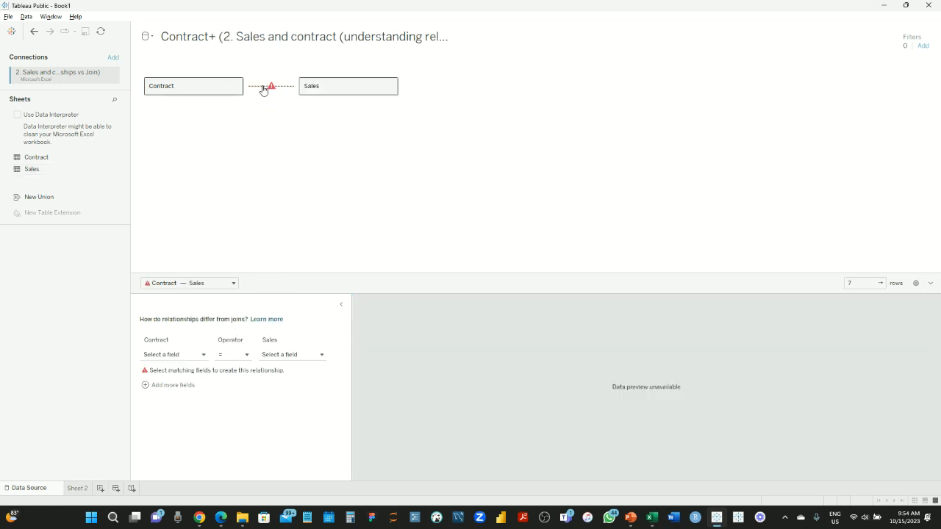
In the relationship editor, match Contract's ID field to Sales' Employee ID field
mouse_move(268, 90)
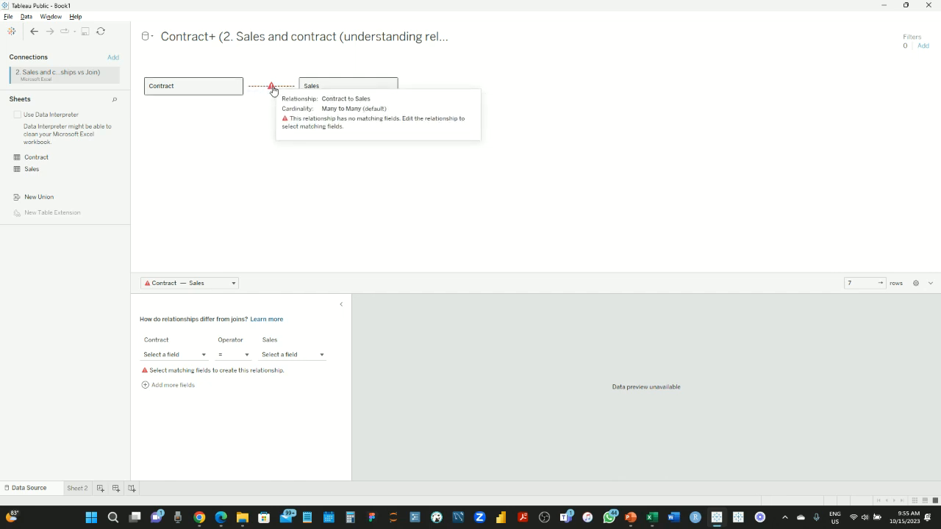
left_click(194, 355)
left_click(183, 406)
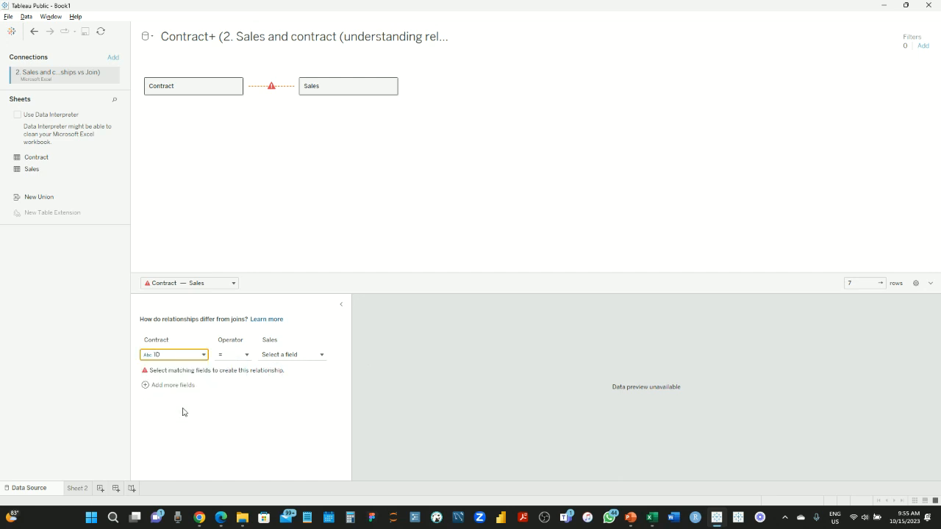
left_click(308, 358)
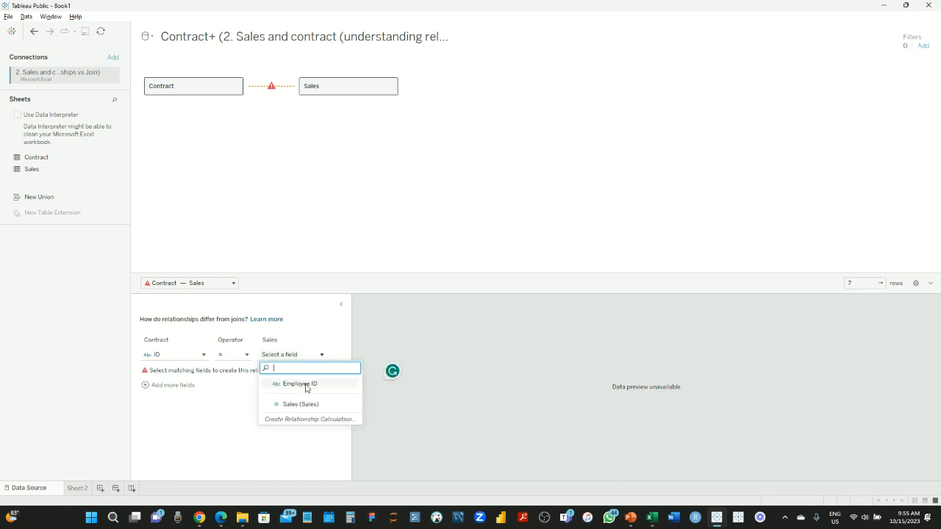
left_click(301, 385)
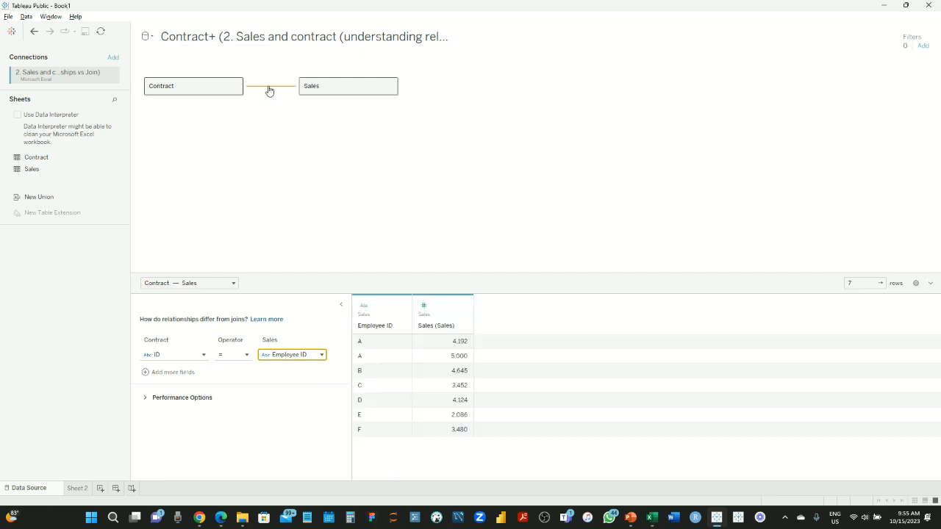
left_click(219, 166)
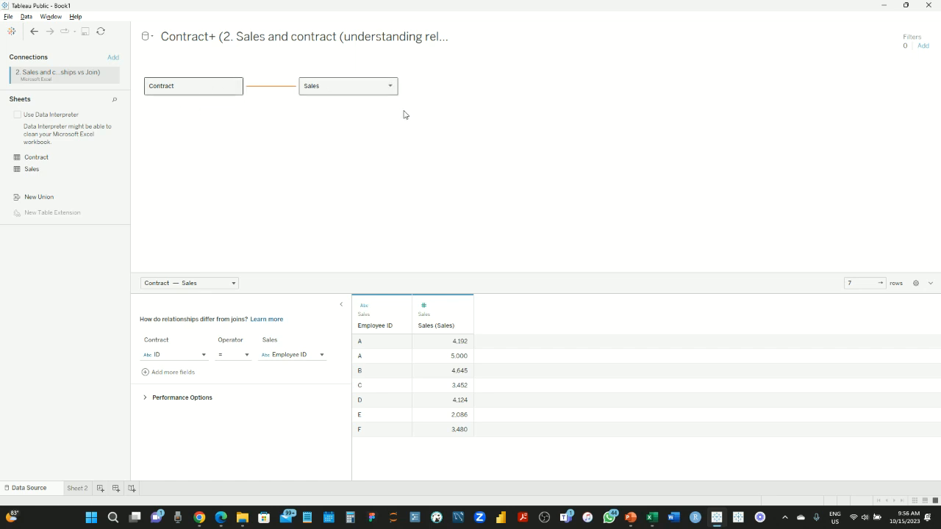
Preview the Contract and Sales tables, then dismiss the Windows Update notification
left_click(197, 89)
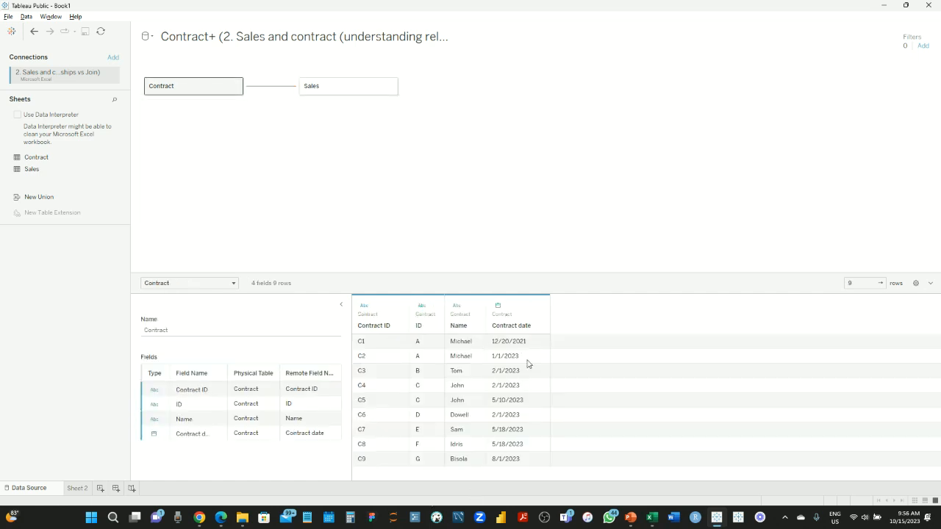
left_click(342, 91)
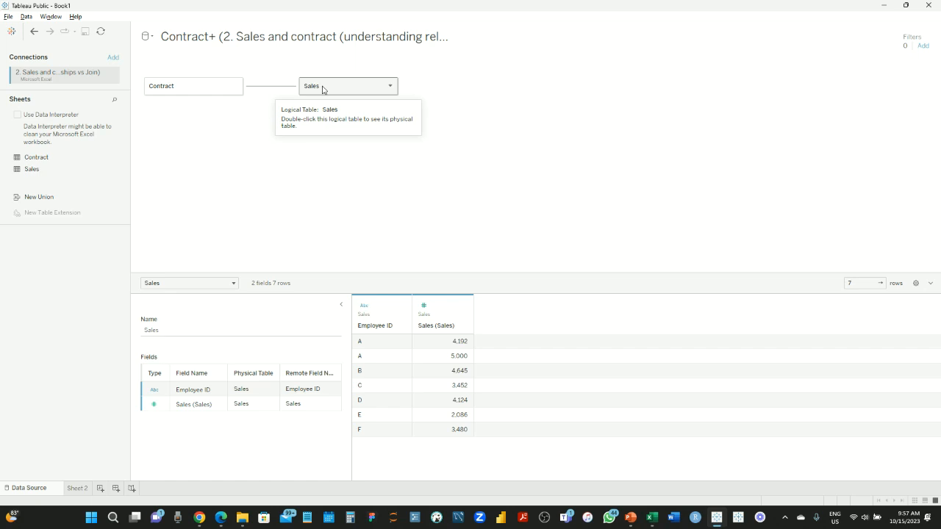
double_click(323, 89)
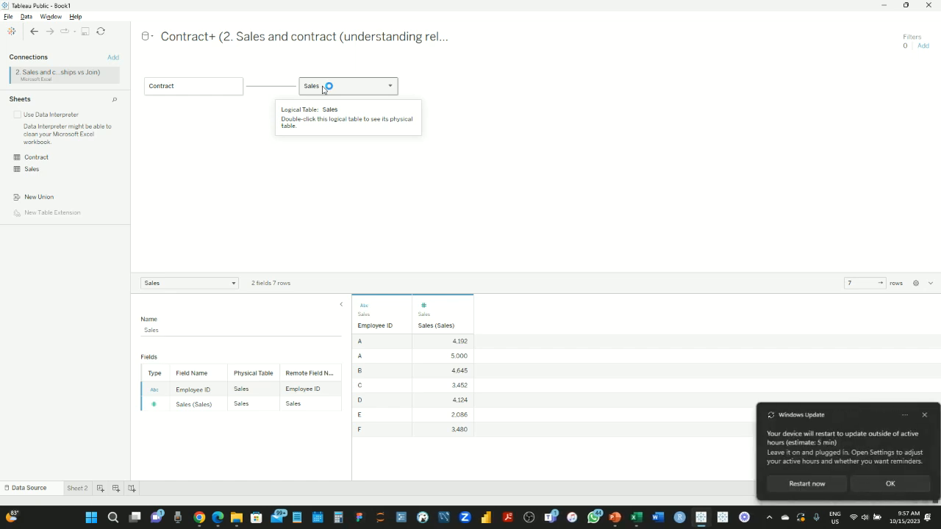
left_click(919, 416)
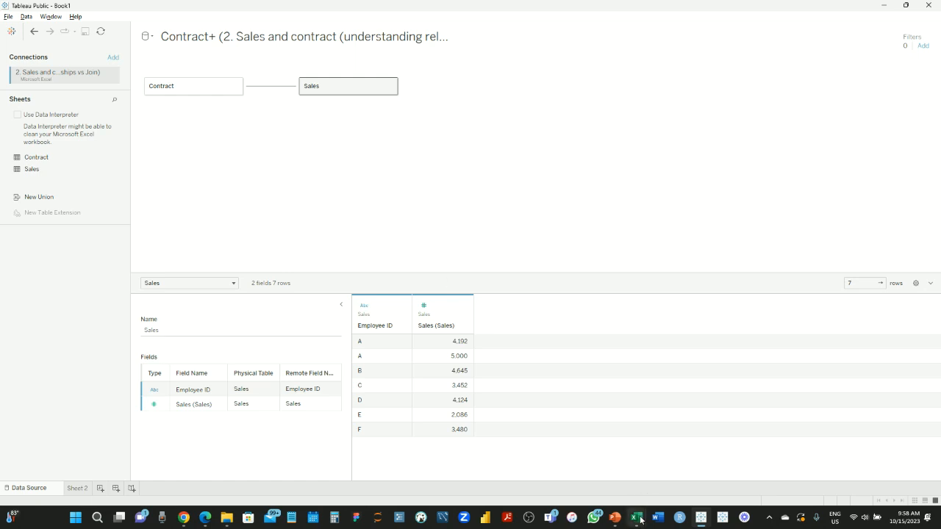
mouse_move(640, 519)
left_click(681, 466)
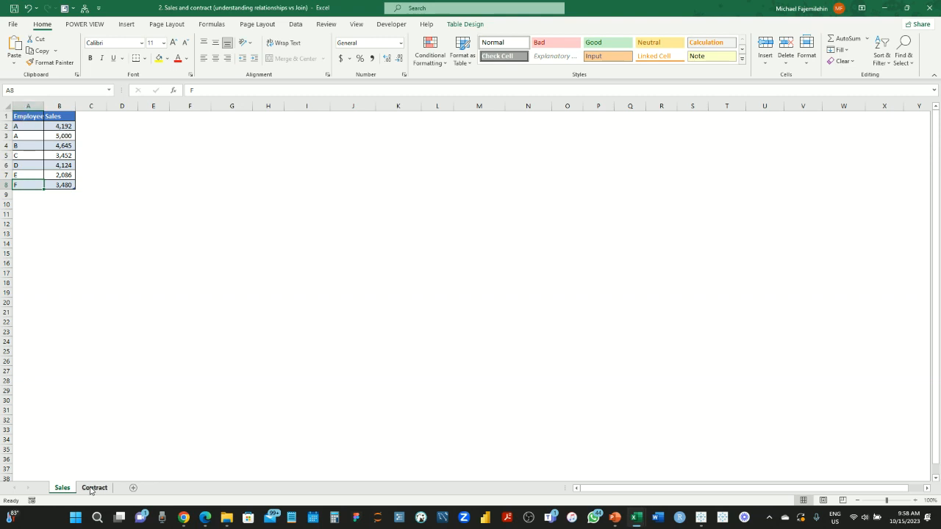
left_click(92, 490)
left_click_drag(29, 117, 131, 205)
key("ctrl+c")
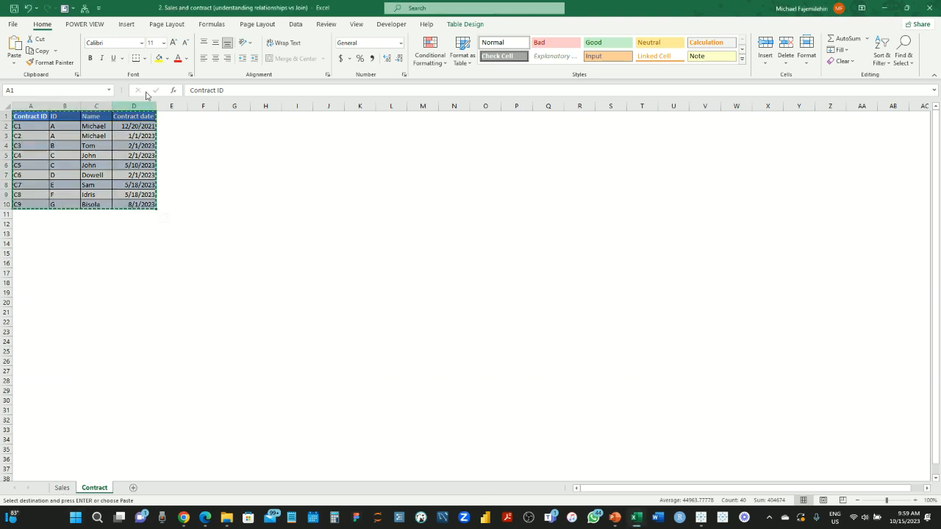
left_click(119, 166)
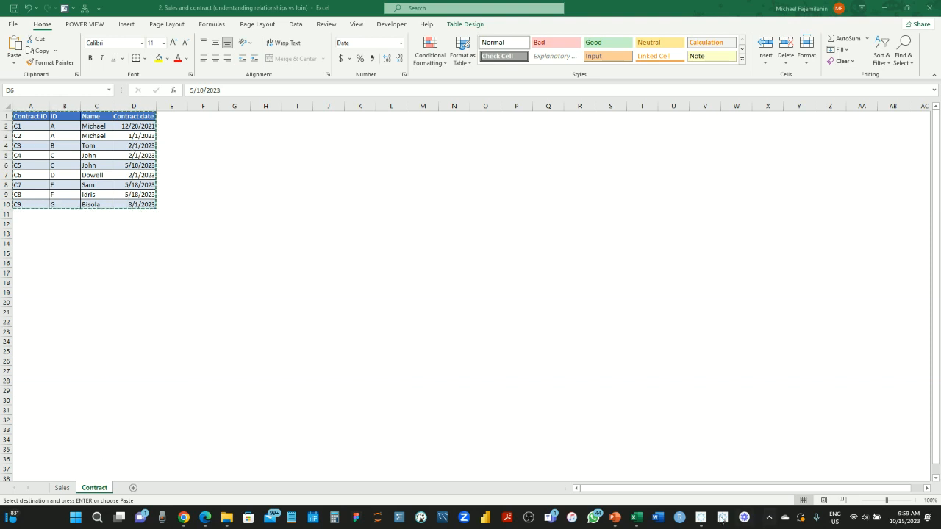
mouse_move(702, 521)
left_click(700, 488)
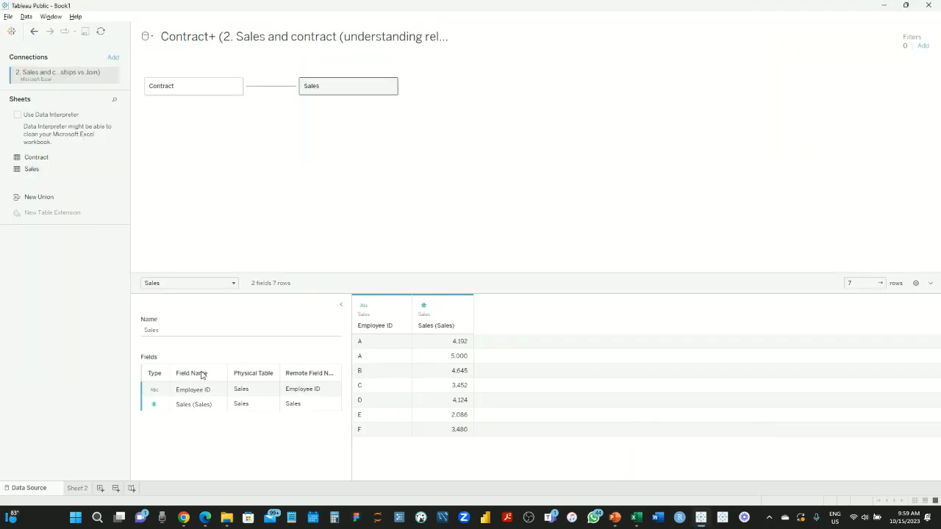
On Sheet 2, list Employee IDs A–F as rows with summed Sales, A totalling 9,192
left_click(77, 488)
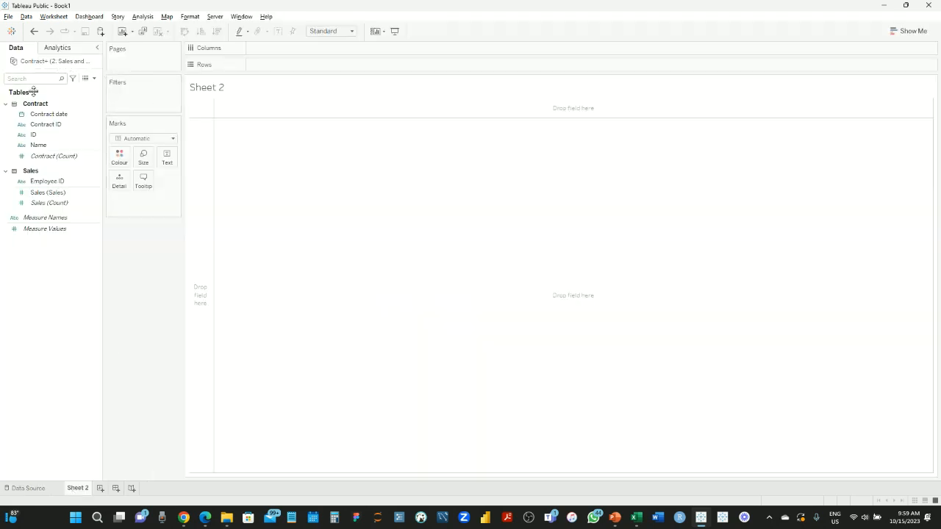
left_click(43, 182)
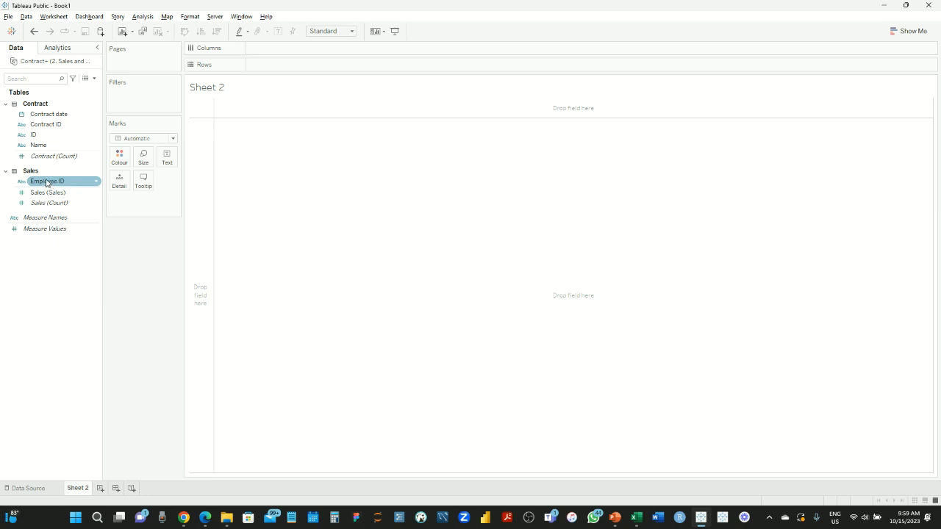
left_click_drag(47, 182, 288, 66)
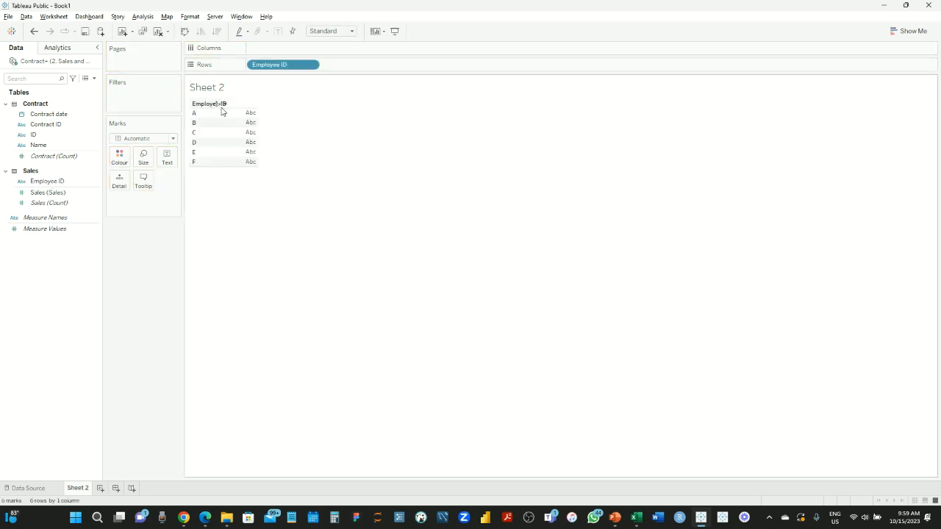
left_click(96, 229)
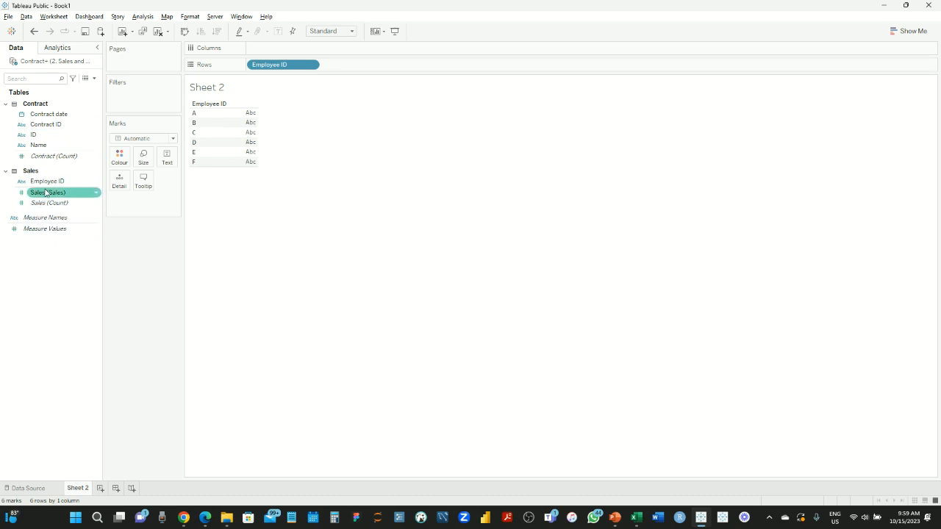
left_click_drag(39, 197, 245, 140)
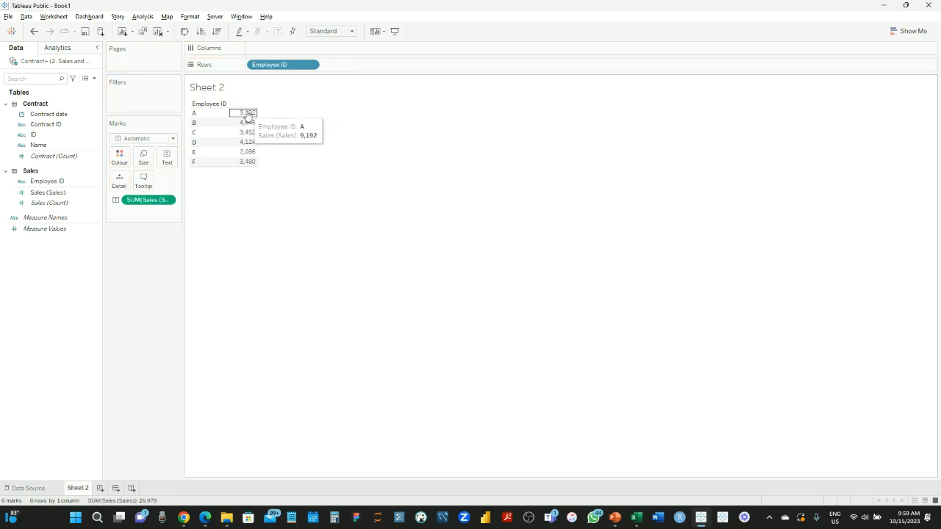
mouse_move(248, 123)
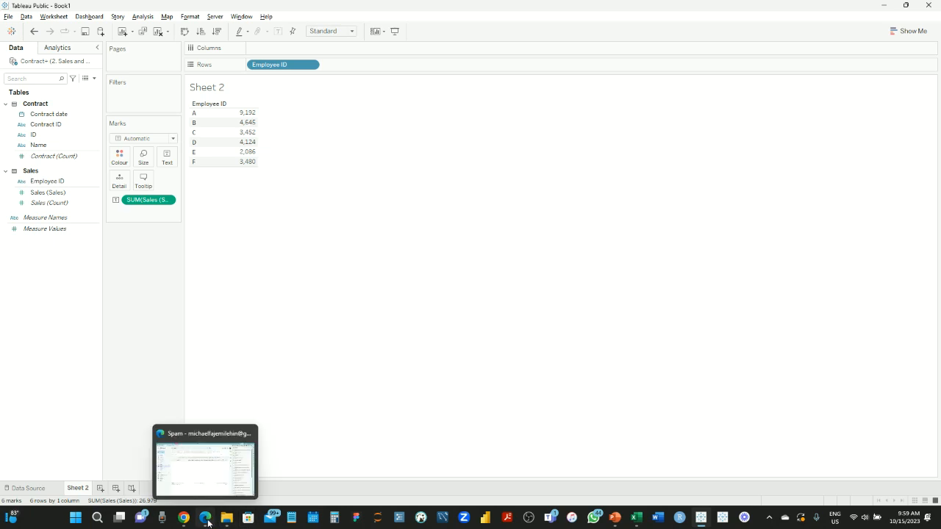
mouse_move(632, 524)
left_click(689, 474)
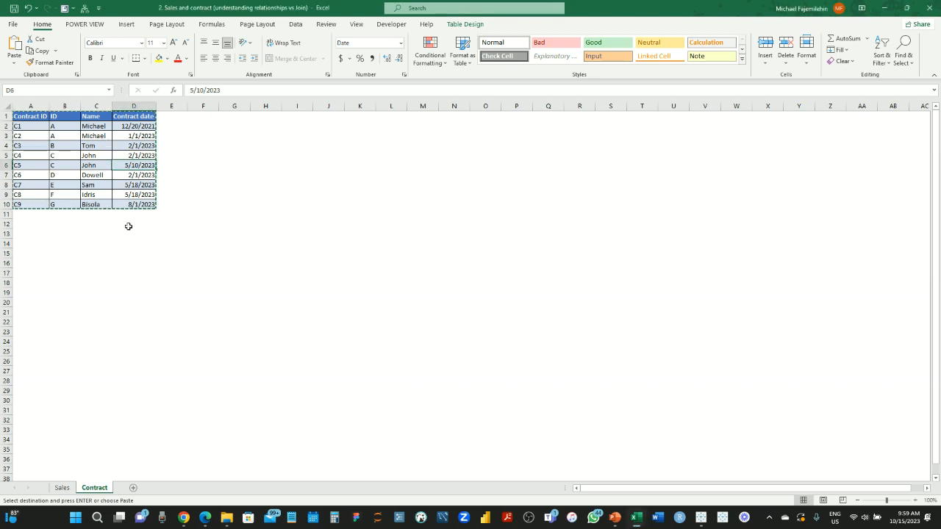
left_click(134, 205)
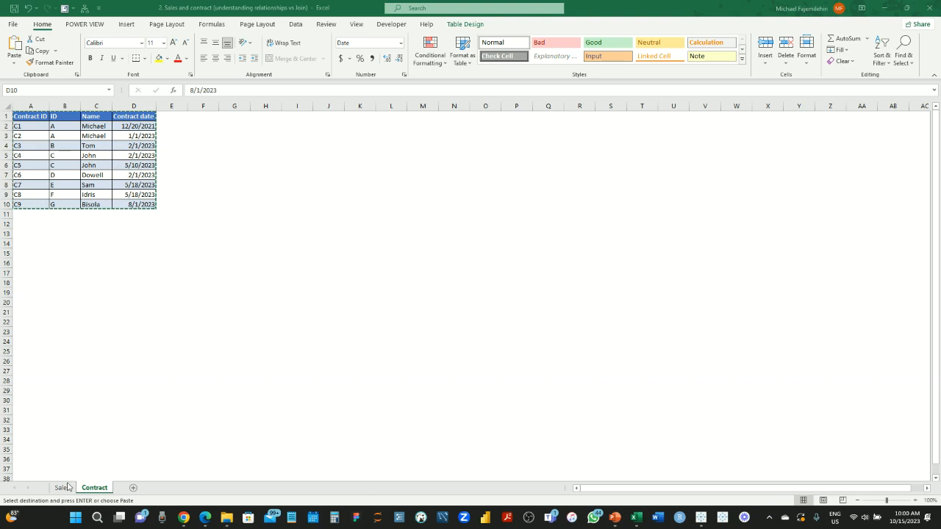
mouse_move(681, 517)
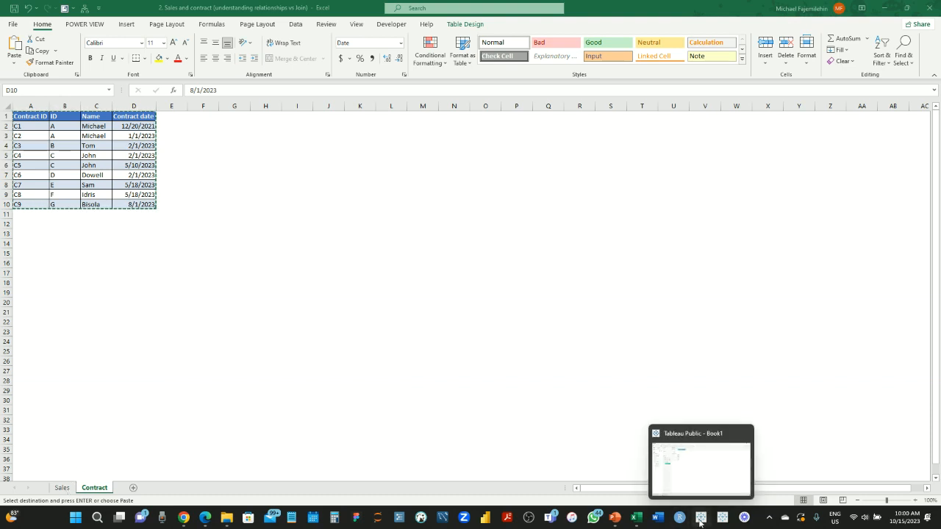
left_click(705, 450)
mouse_move(243, 115)
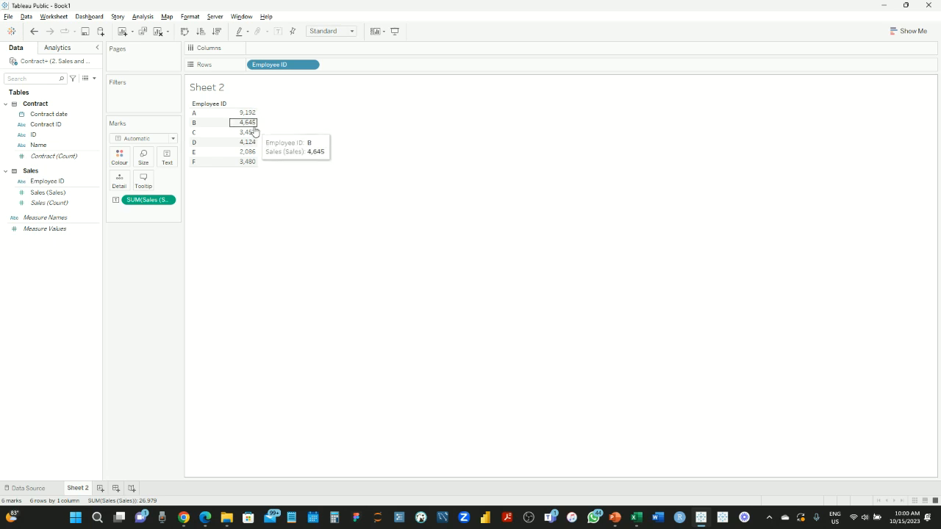
Add YEAR(Contract date) to Rows, then remove it to keep per-employee totals only
mouse_move(250, 154)
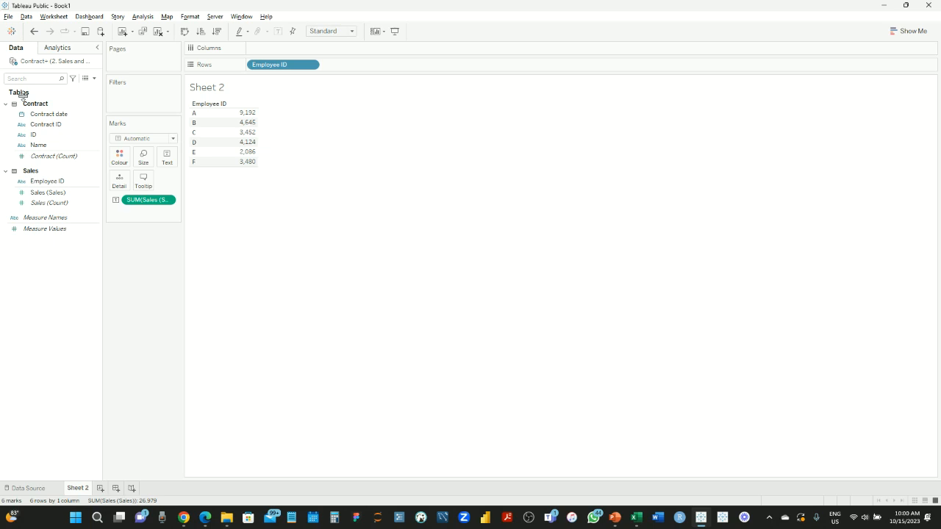
left_click(41, 114)
left_click(51, 125)
left_click(51, 116)
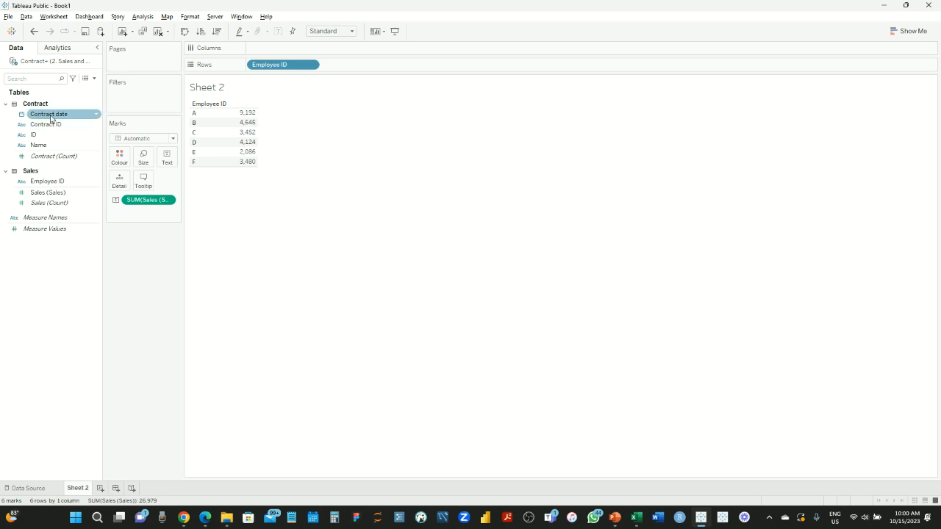
left_click(46, 124)
left_click(47, 116)
left_click_drag(48, 116, 357, 66)
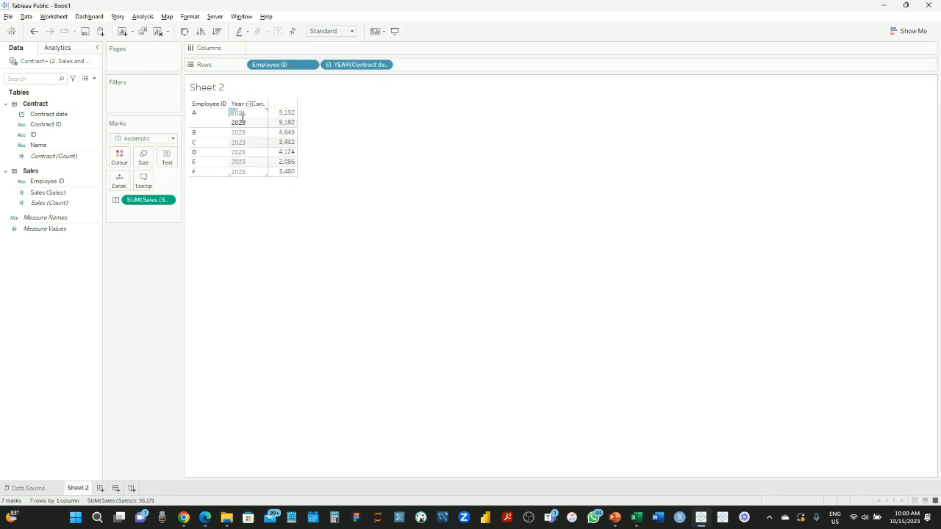
mouse_move(287, 118)
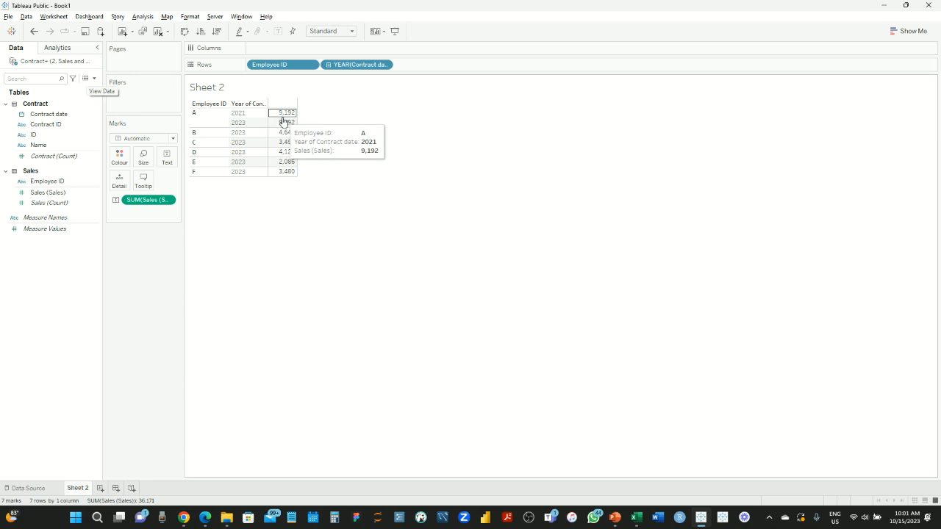
left_click_drag(358, 65, 500, 26)
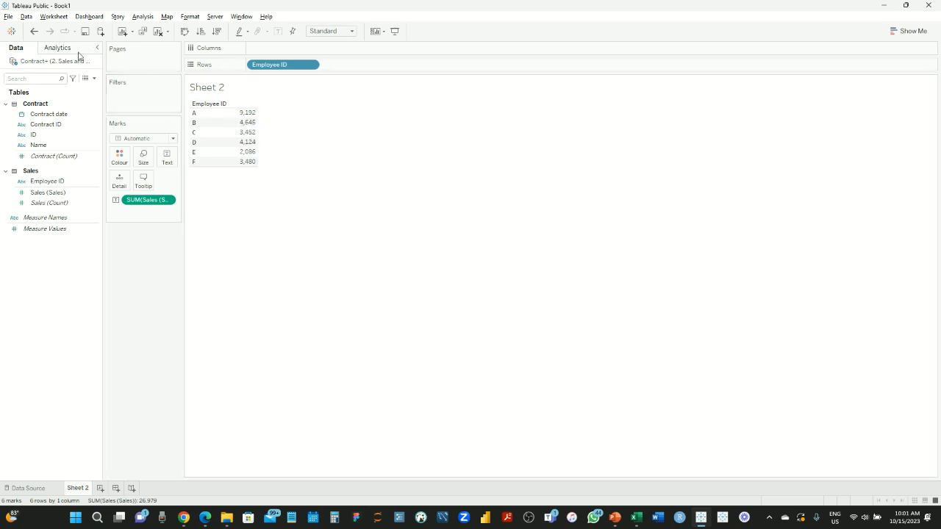
Connect a new data source to the Sales and contract Excel workbook
left_click(101, 33)
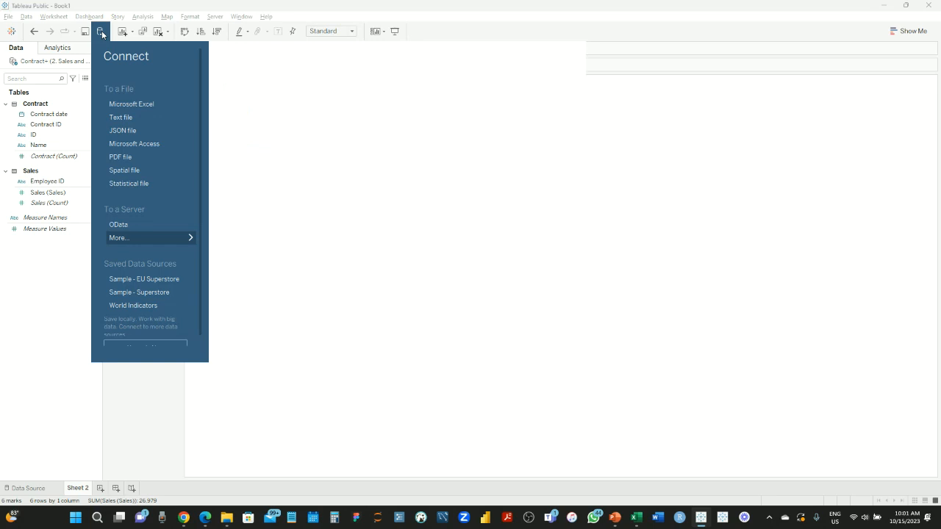
left_click(140, 103)
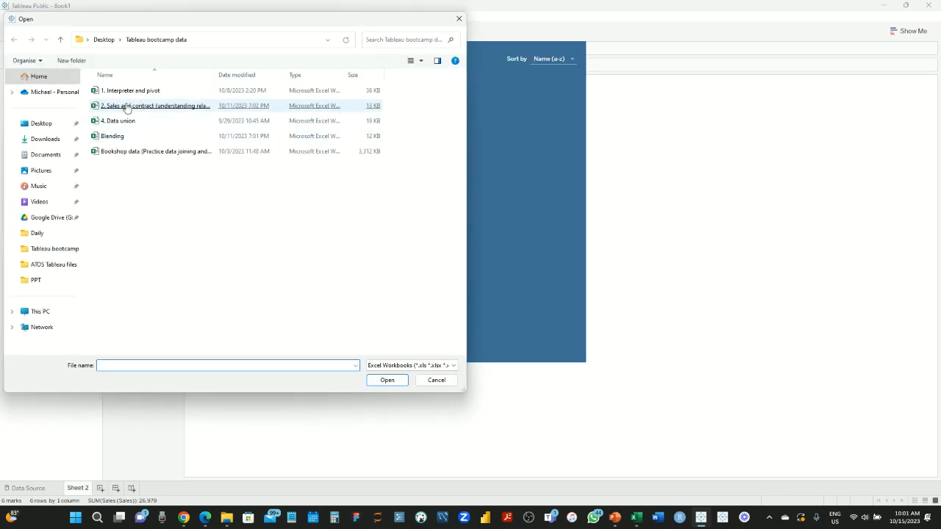
double_click(126, 108)
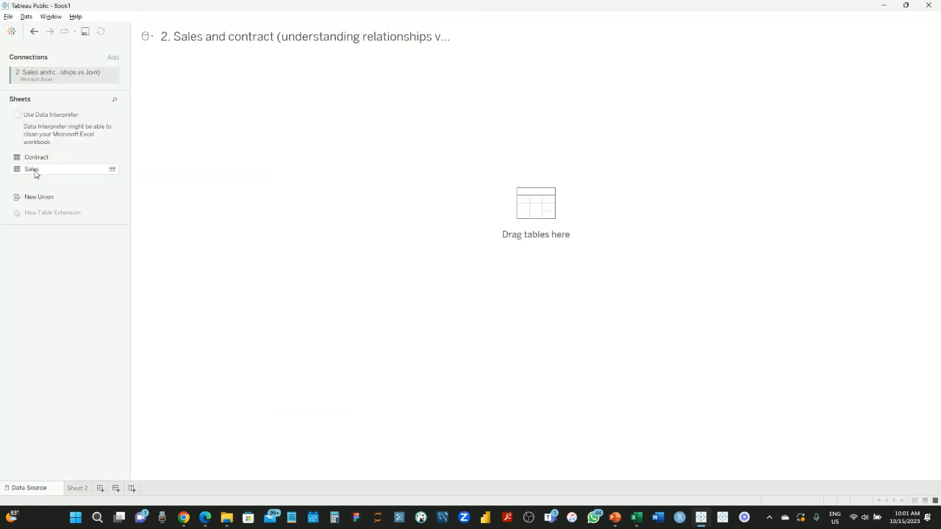
Inner-join Contract with Sales on ID = Employee ID in Contract's physical layer
left_click_drag(34, 157, 211, 106)
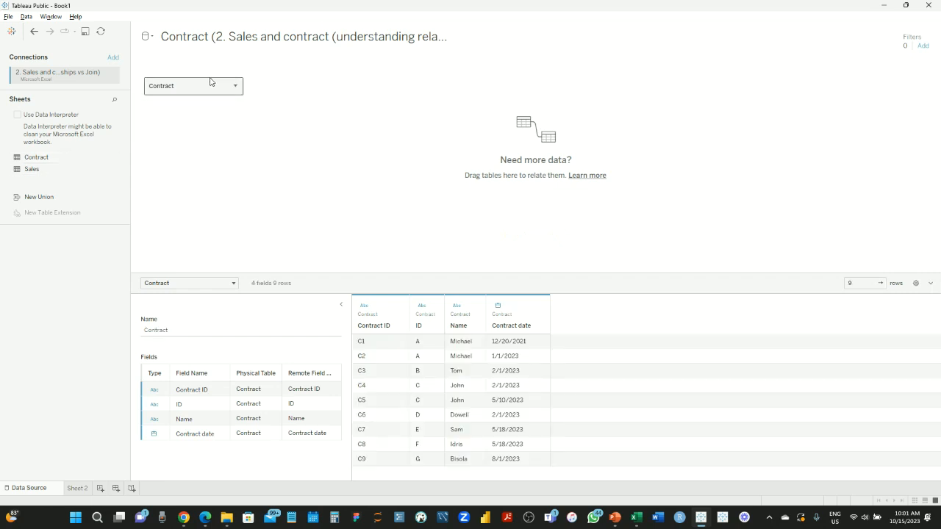
double_click(208, 88)
left_click_drag(40, 169, 334, 99)
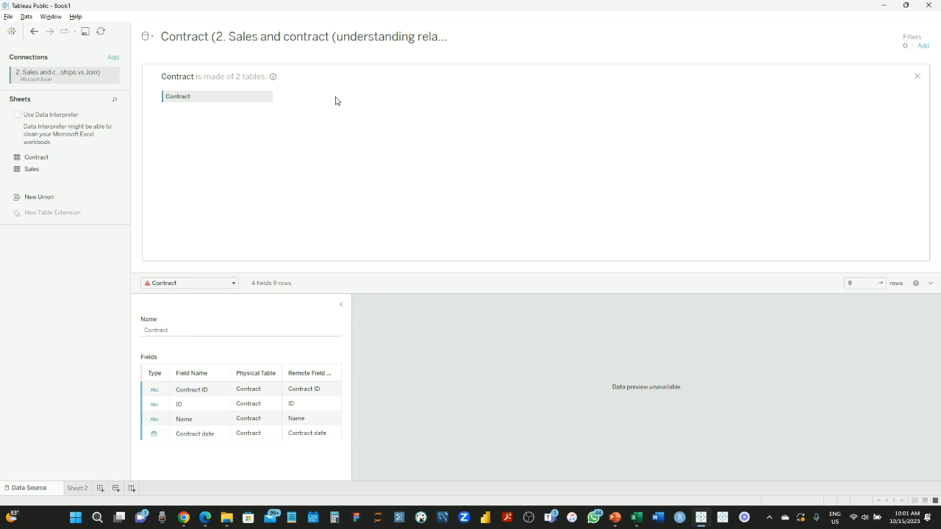
left_click(223, 191)
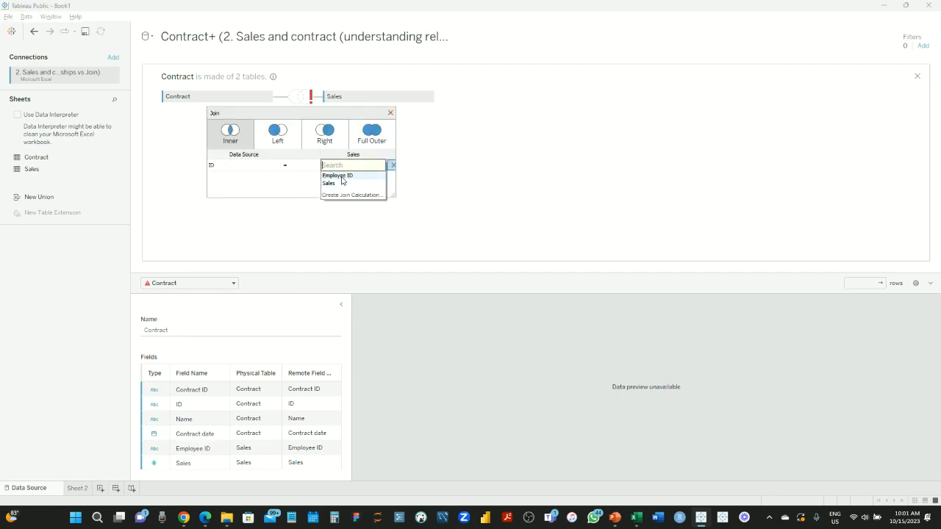
left_click(222, 135)
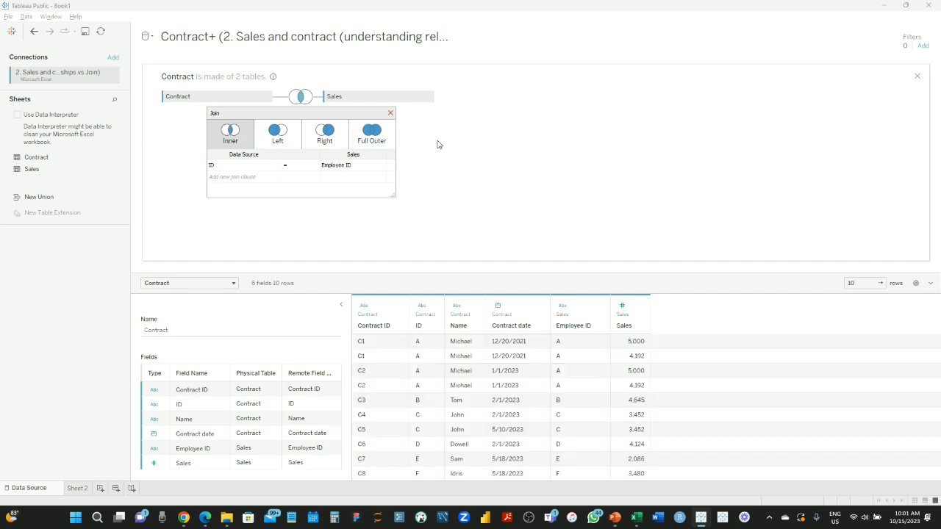
left_click(390, 114)
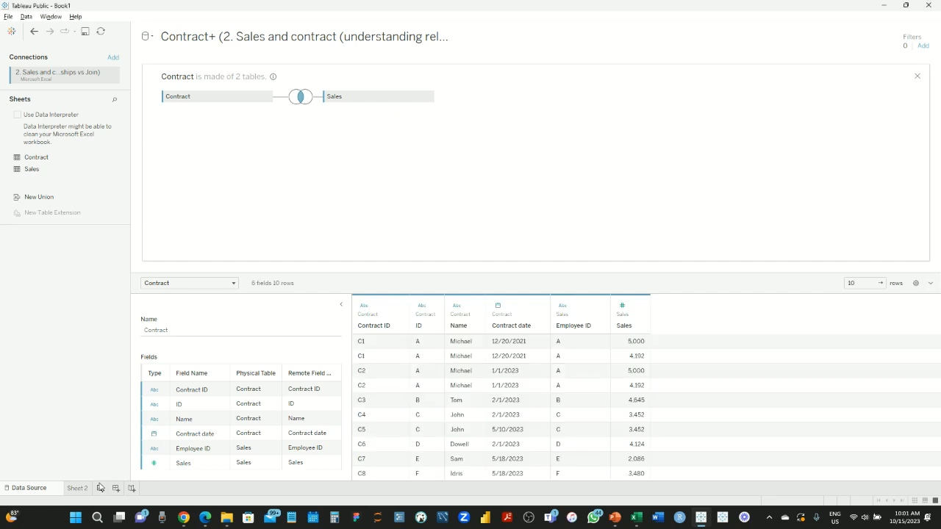
Create Sheet 3 and rename the second data source to 'Join'
left_click(100, 489)
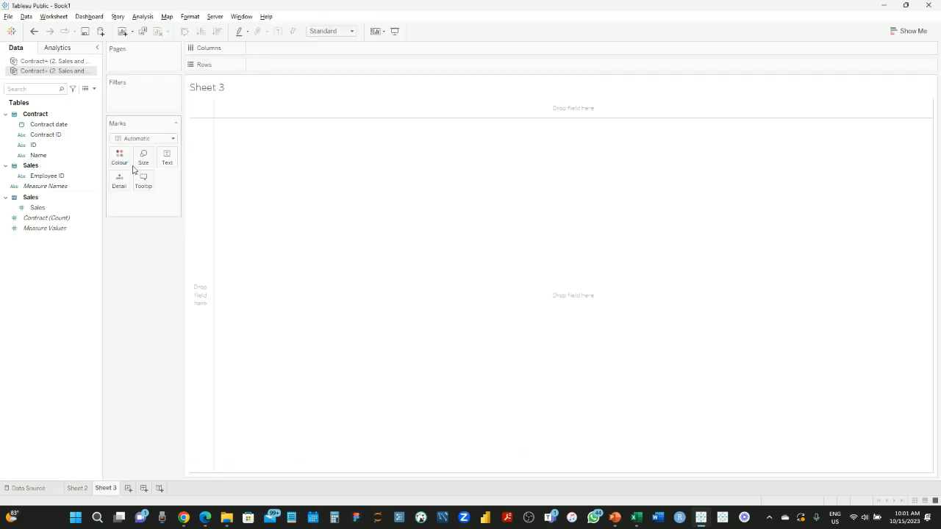
left_click(32, 64)
left_click(49, 72)
right_click(48, 72)
left_click(96, 112)
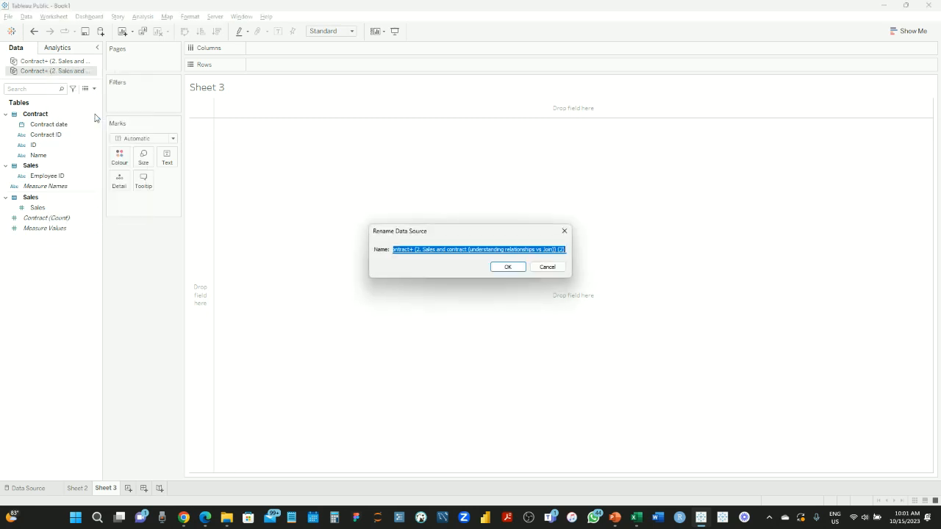
type("3oin")
left_click(518, 269)
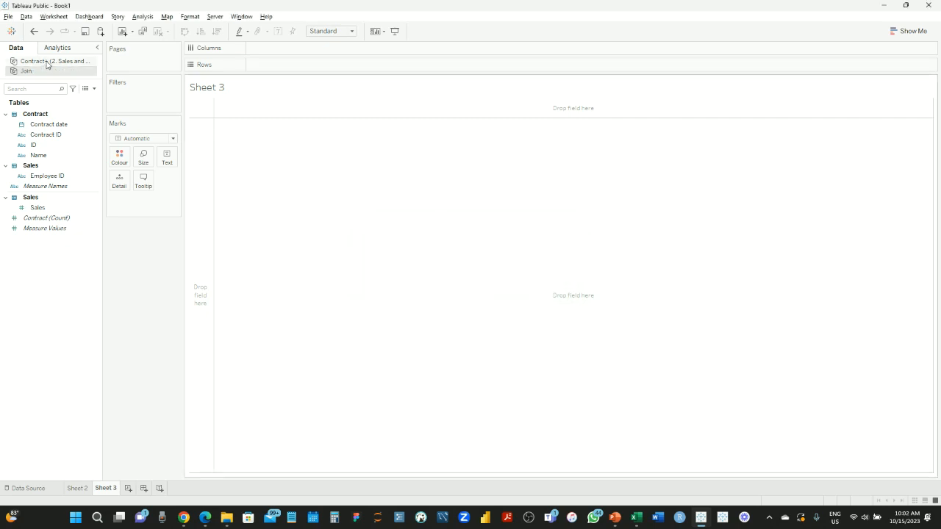
Rename the first data source to 'relationship'
right_click(47, 65)
left_click(92, 105)
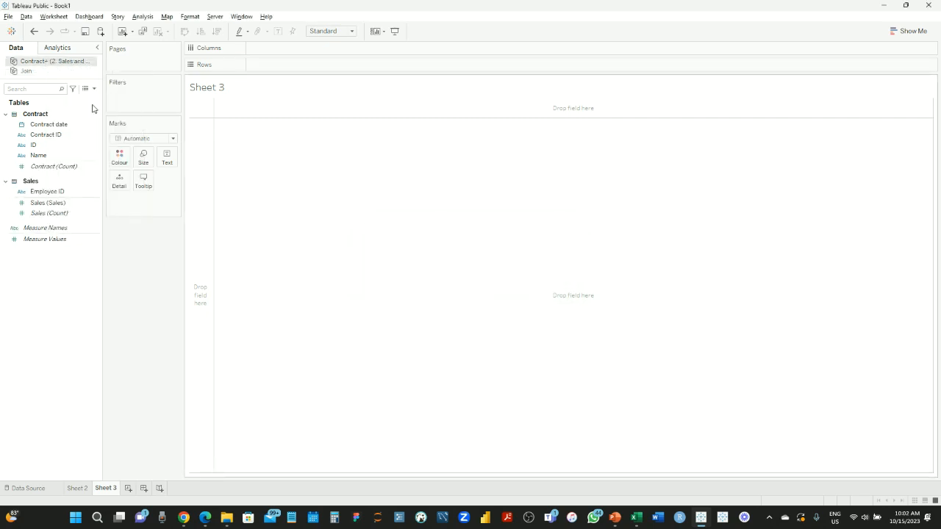
type("relationshi")
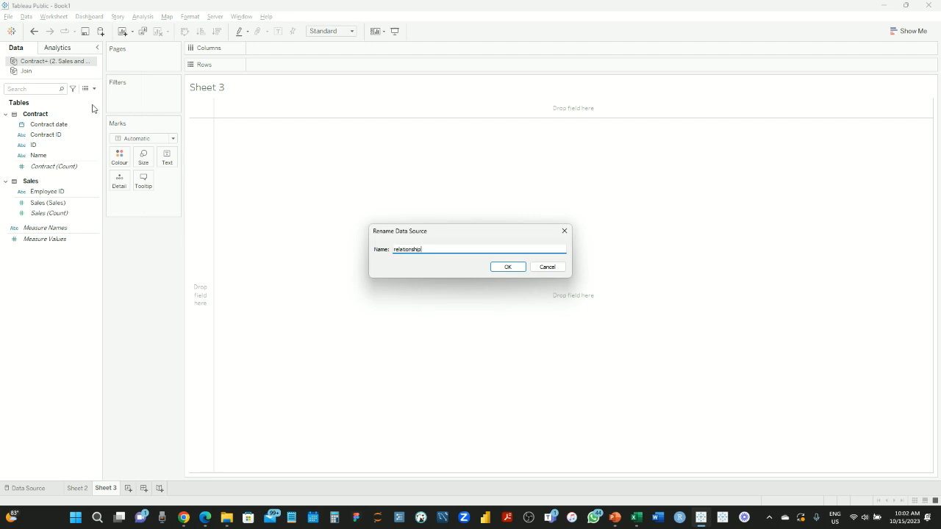
key("Return")
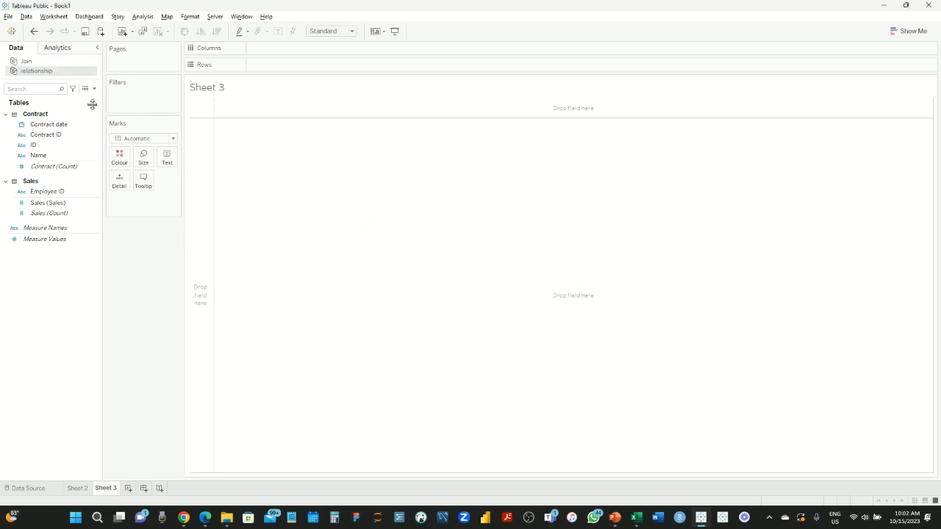
left_click(53, 62)
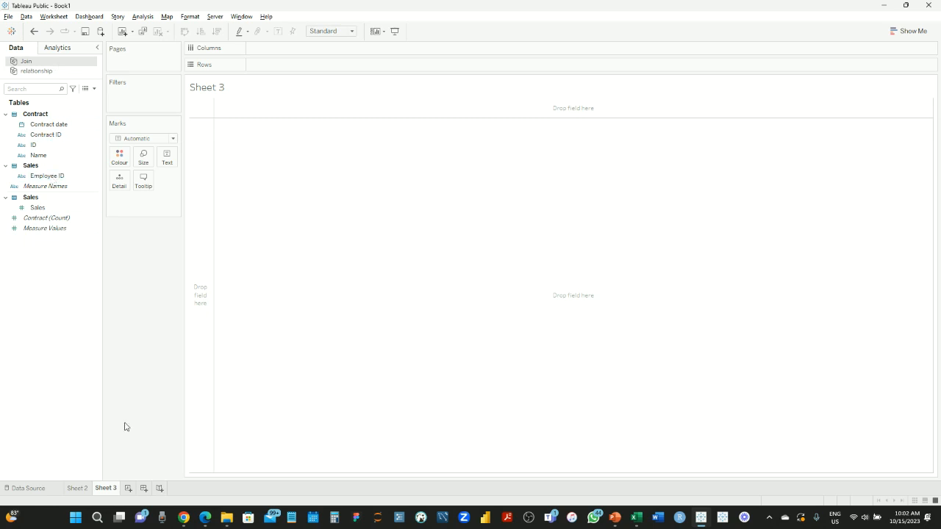
Rename Sheet 2 to 'relationship' and Sheet 3 to 'Join'
left_click(77, 489)
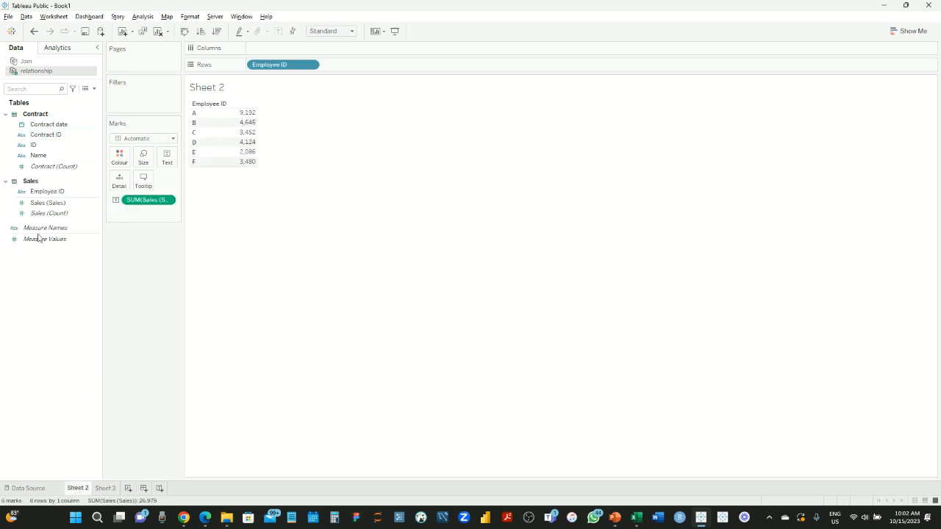
double_click(79, 488)
type("relationship")
key("Return")
double_click(117, 488)
key("Return")
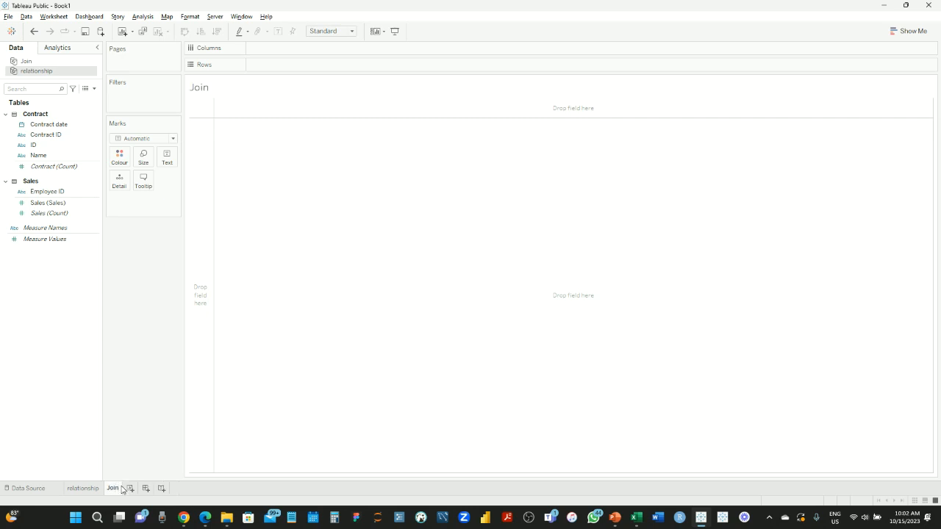
Rebuild the Join sheet from the Join source: Employee ID rows with summed Sales
left_click(52, 208)
left_click_drag(47, 191, 286, 73)
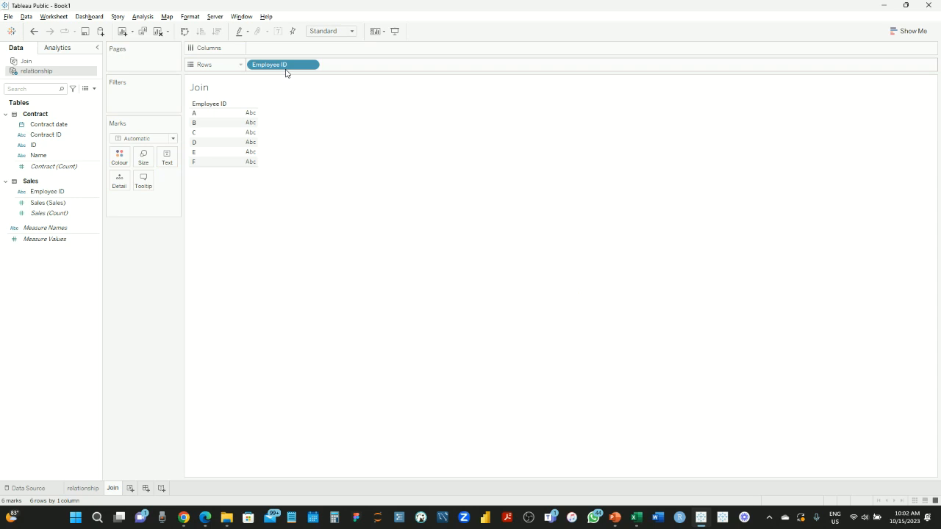
left_click_drag(53, 204, 250, 140)
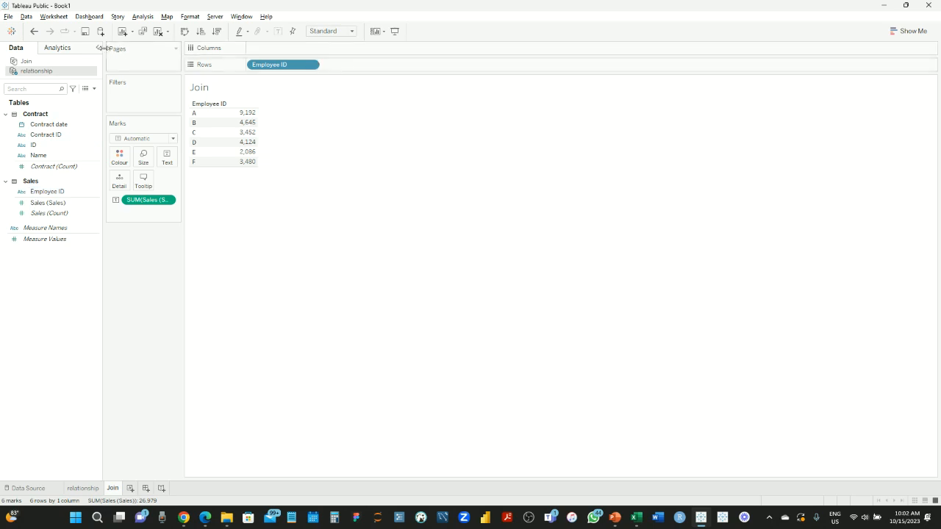
left_click(162, 39)
left_click(48, 63)
left_click(31, 156)
left_click_drag(37, 177, 260, 70)
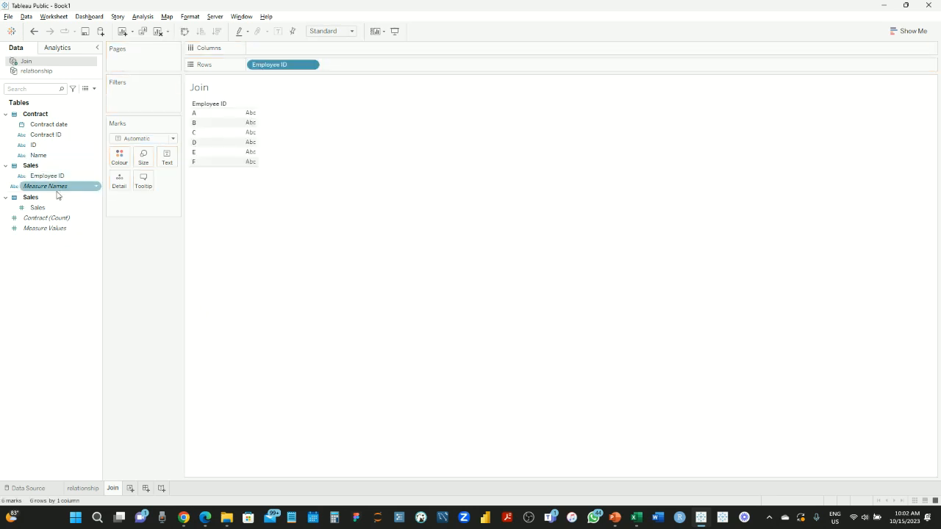
left_click_drag(51, 208, 249, 133)
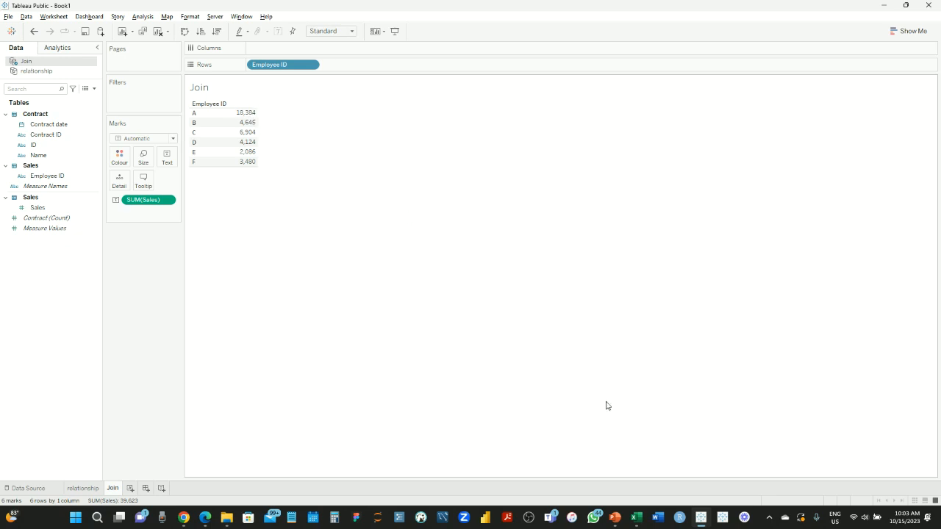
Bring the Sales and contract workbook forward in Excel
mouse_move(637, 517)
left_click(651, 456)
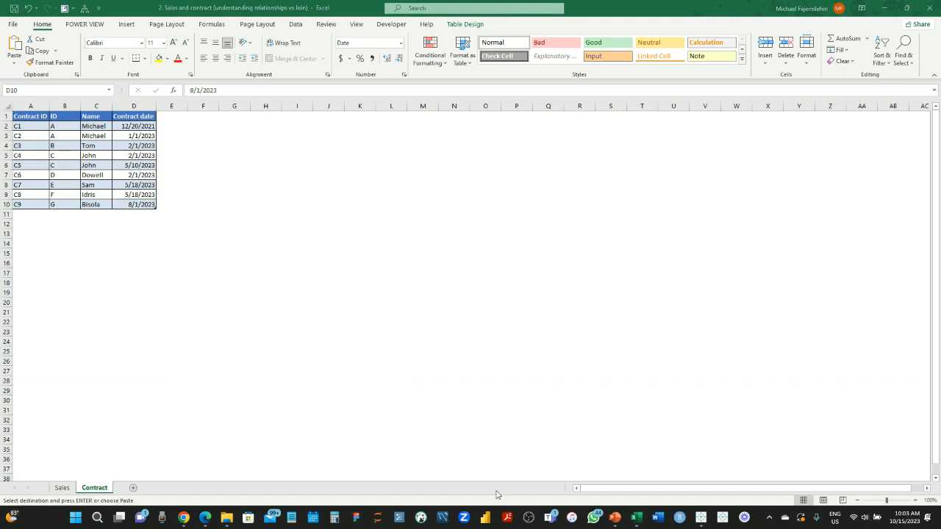
Return to Tableau's relationship sheet, showing A at 9,192 and total Sales 26,979
mouse_move(702, 518)
left_click(700, 479)
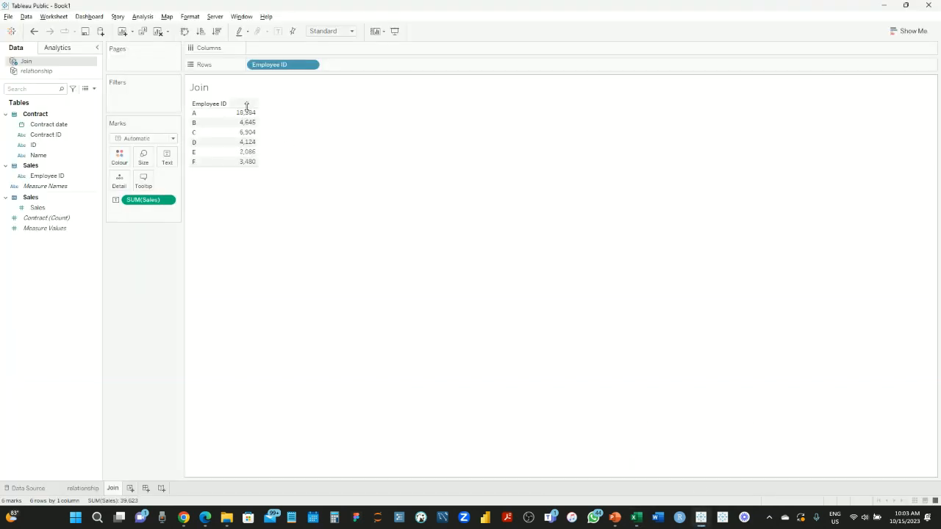
left_click(84, 489)
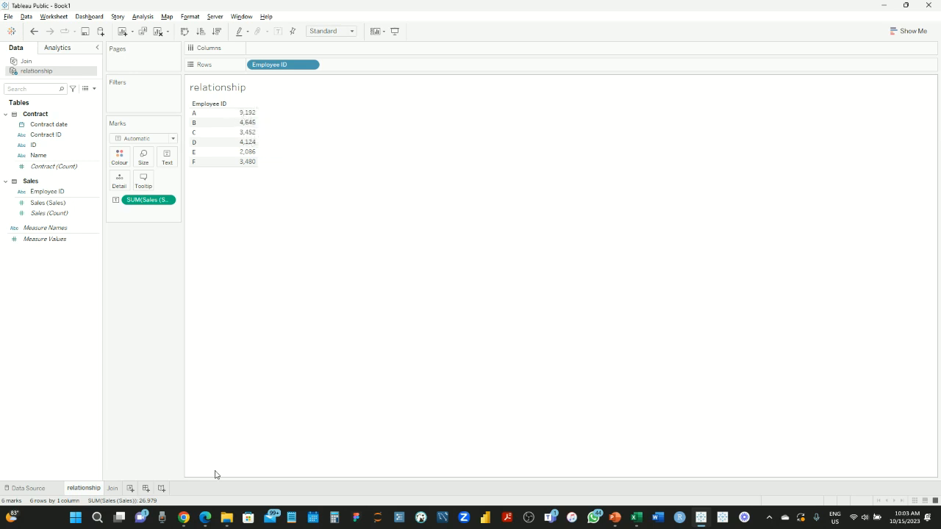
Go back to the Join sheet, then show the Blending slide (12 of 14) in PowerPoint
left_click(113, 489)
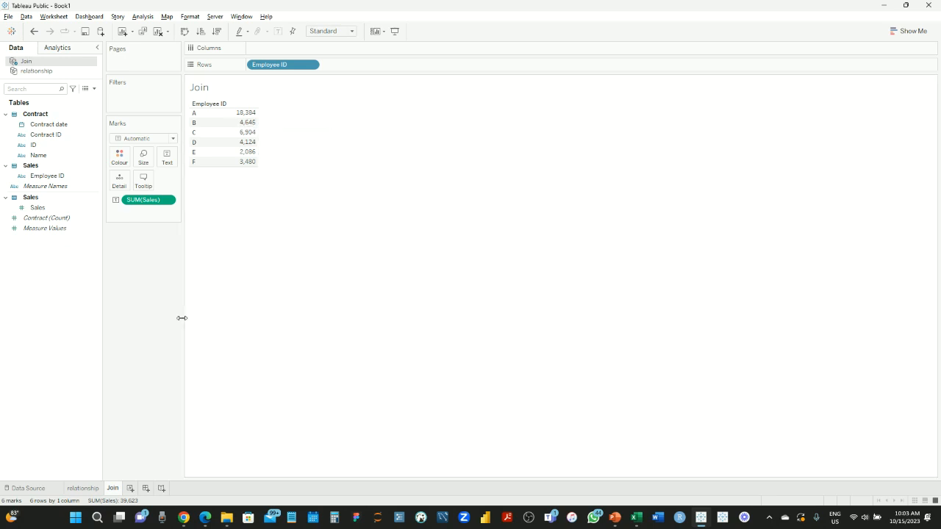
mouse_move(615, 517)
left_click(615, 465)
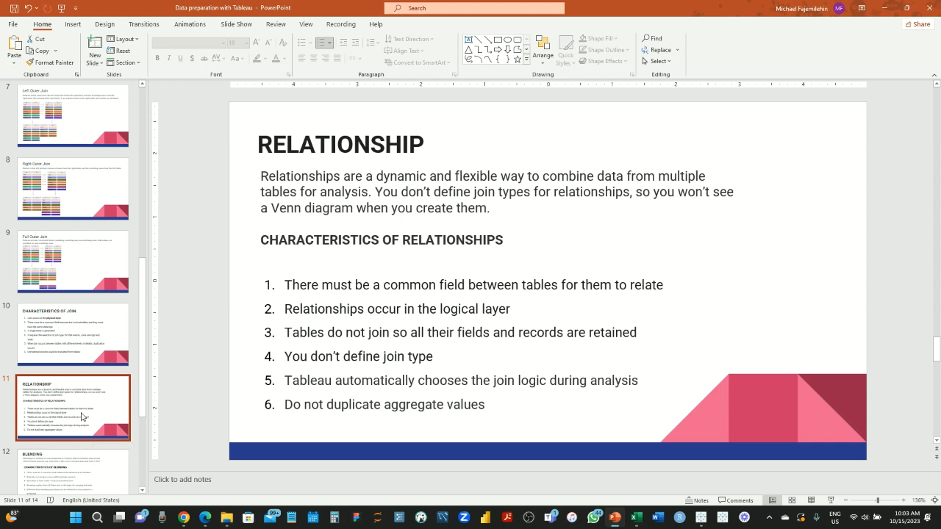
key("Down")
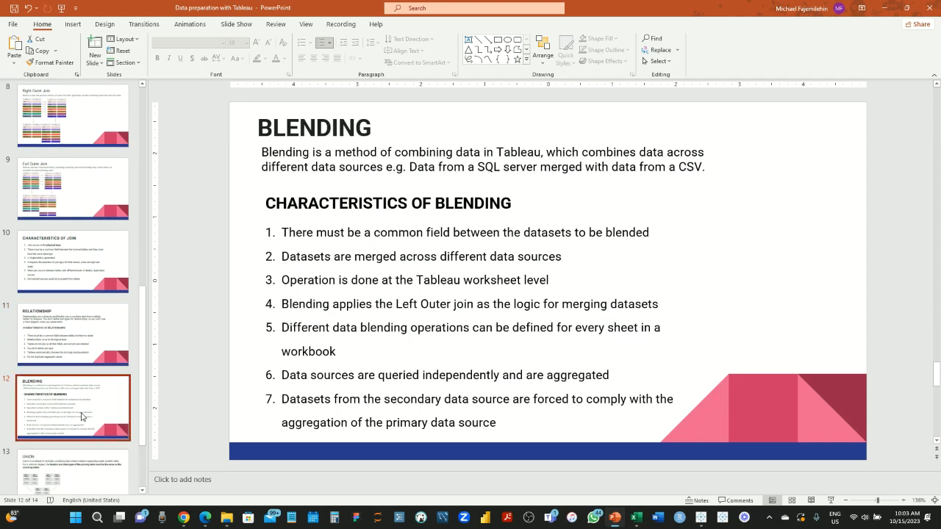
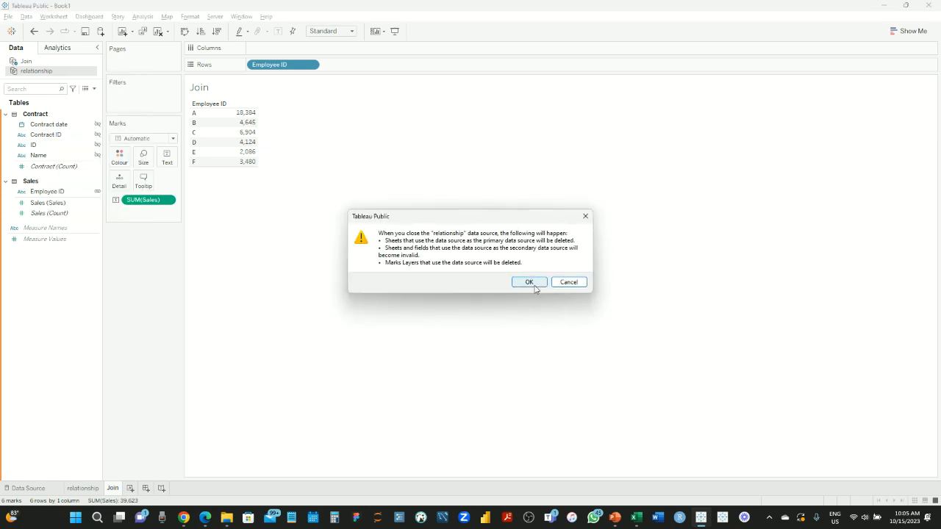
Confirm closing the relationship source, then close the Join data source and confirm the warning
left_click(533, 286)
right_click(33, 64)
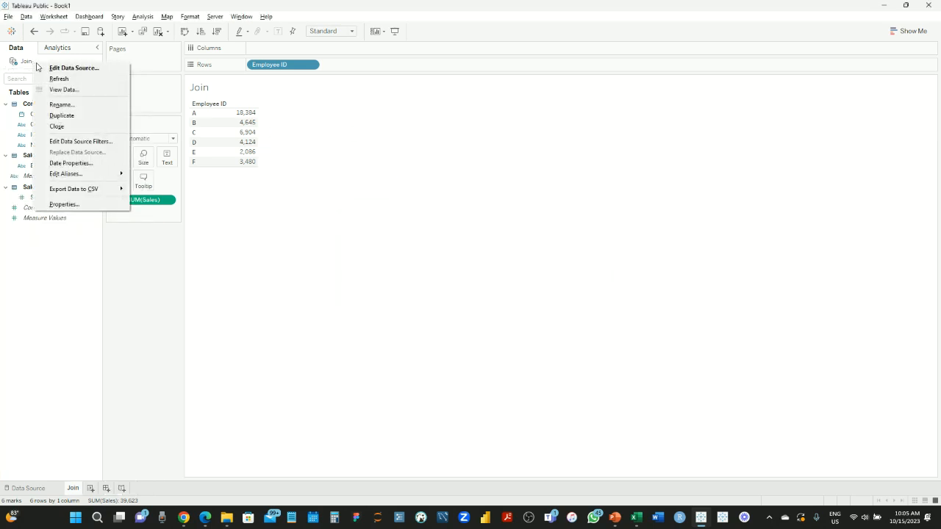
left_click(75, 130)
left_click(527, 283)
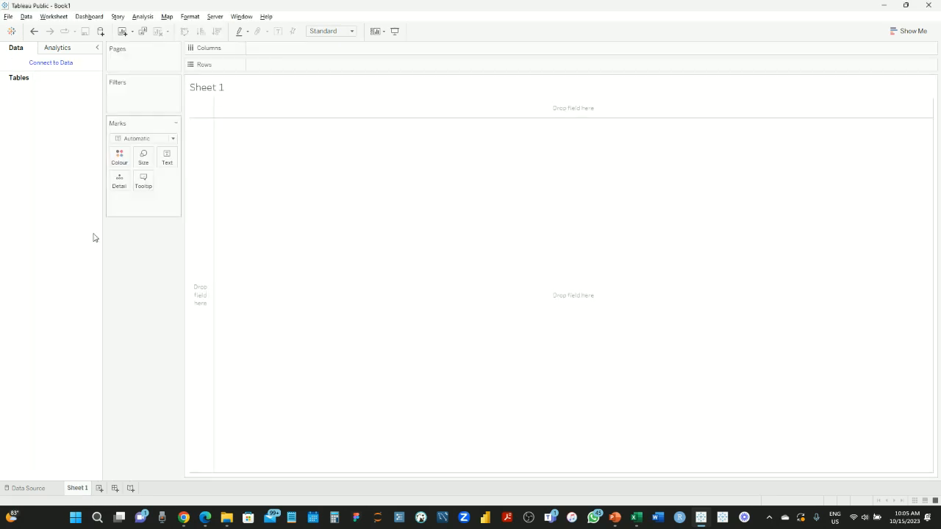
Connect to the Blending Excel workbook and use its sales T sheet as the data source
left_click(27, 486)
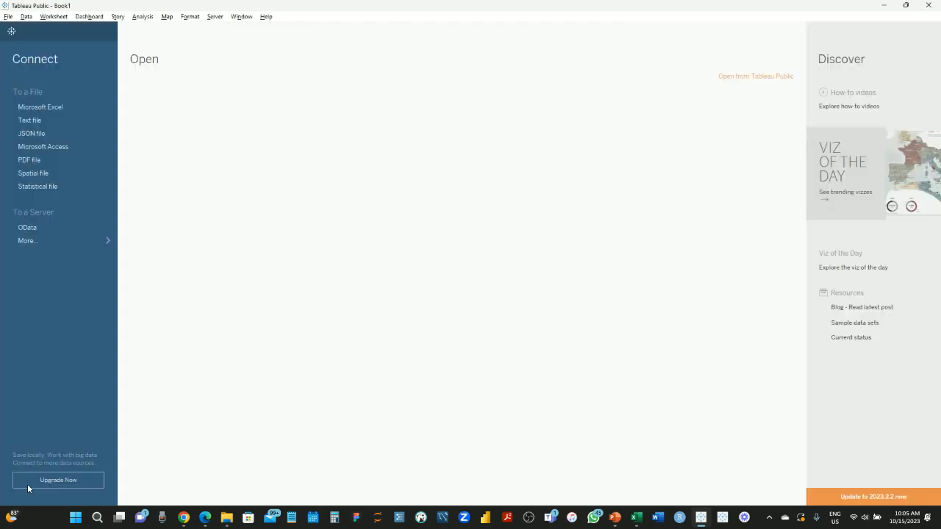
left_click(55, 106)
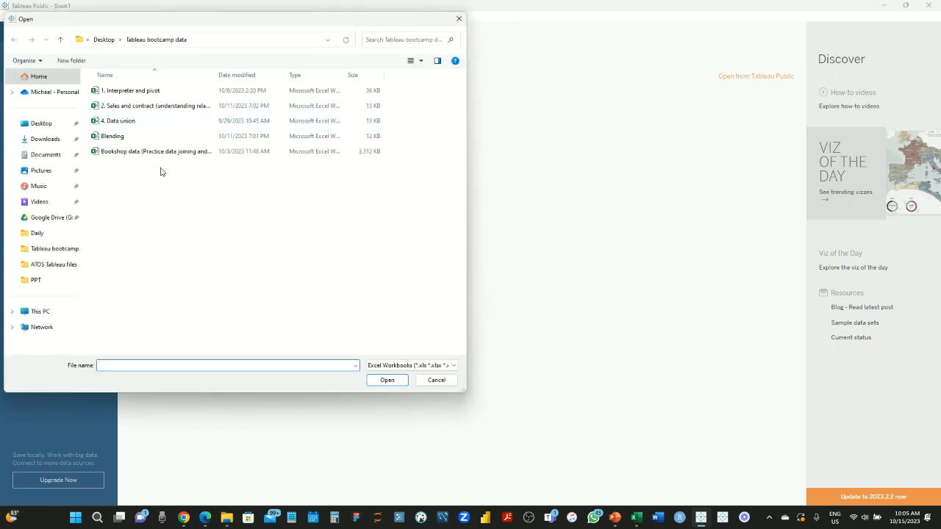
double_click(123, 137)
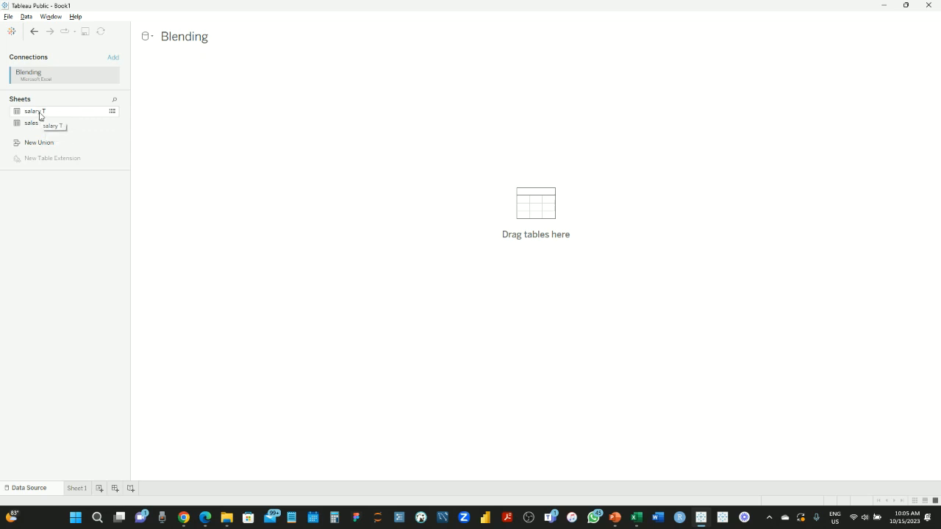
left_click_drag(37, 125, 242, 78)
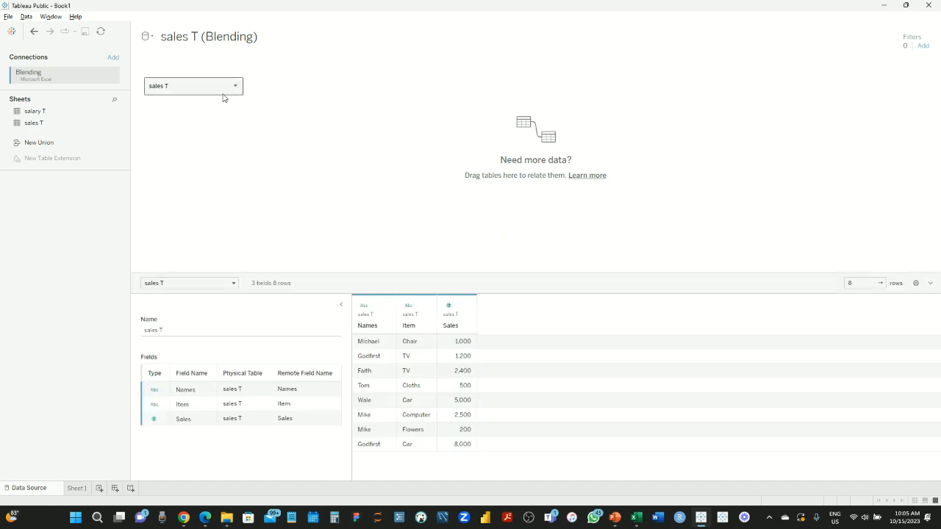
left_click(78, 489)
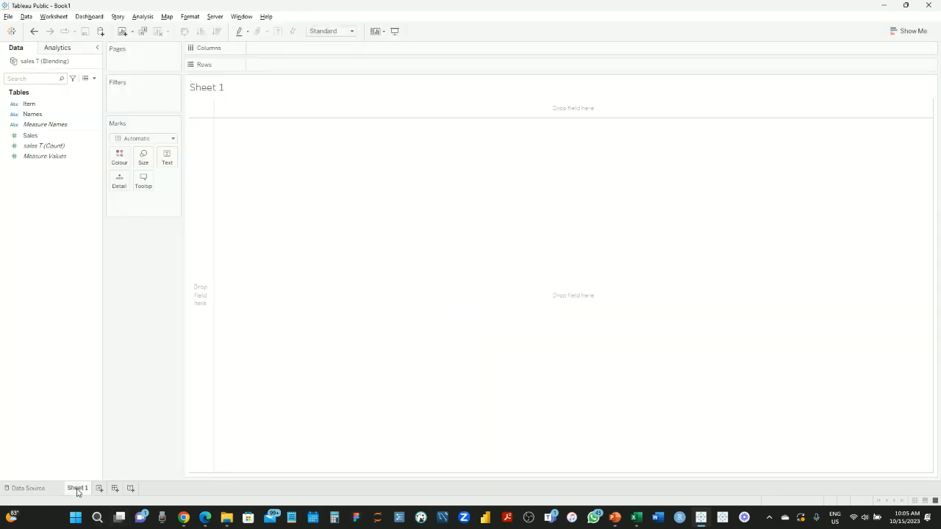
Tabulate SUM(Sales) by Item, sorted descending from Car 13,000 to Flowers 200
left_click(33, 114)
left_click(146, 293)
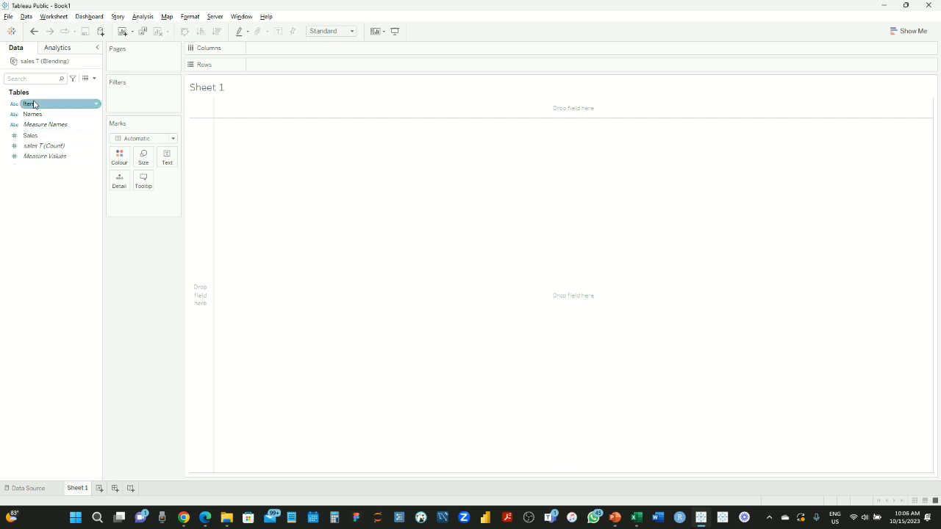
left_click_drag(32, 109, 330, 69)
left_click_drag(33, 138, 248, 154)
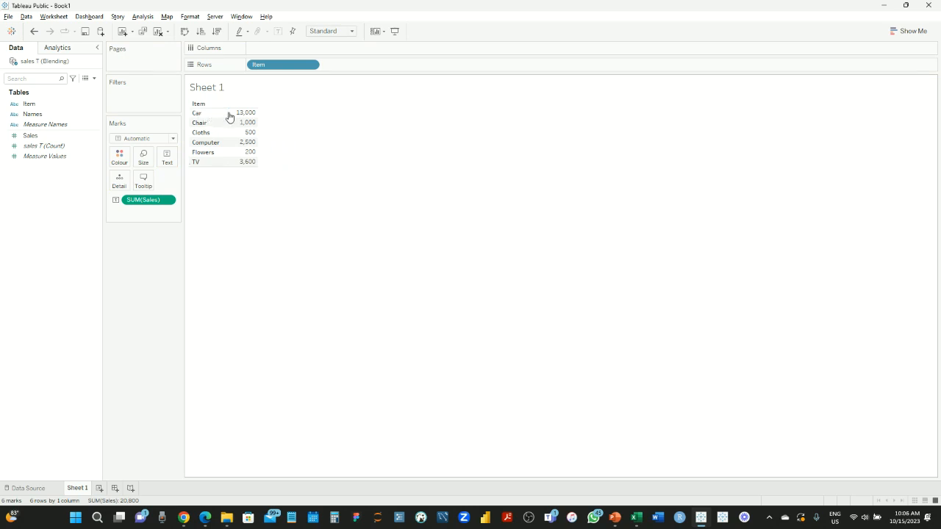
left_click(217, 33)
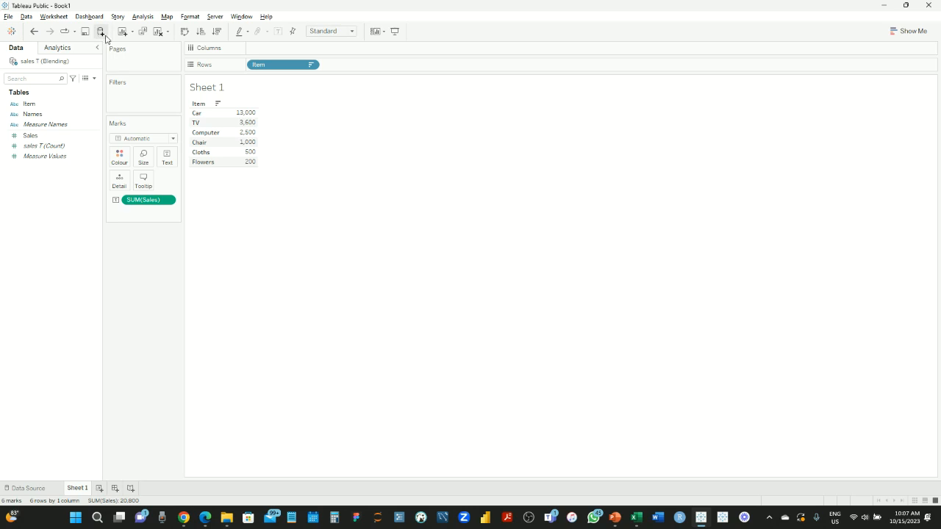
Add the Blending workbook's salary T sheet, with Names and Salary, as a second data source
left_click(29, 17)
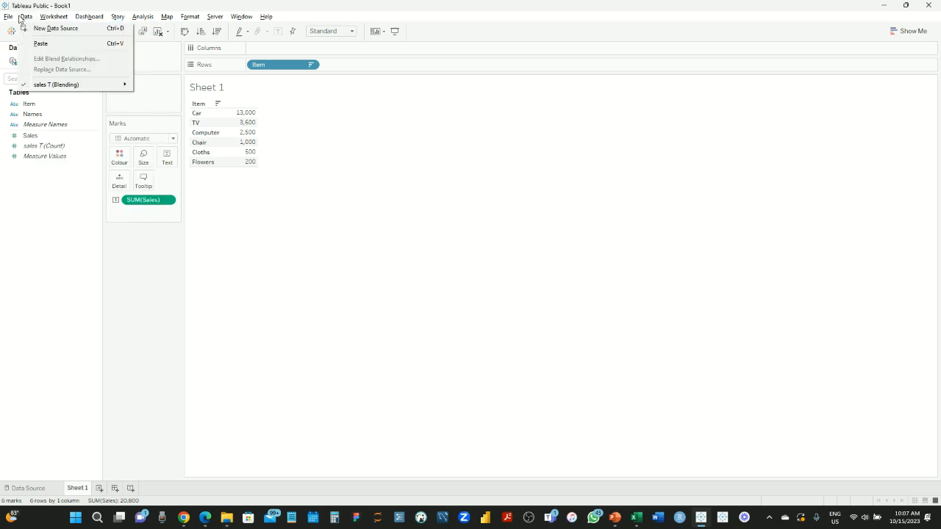
left_click(173, 282)
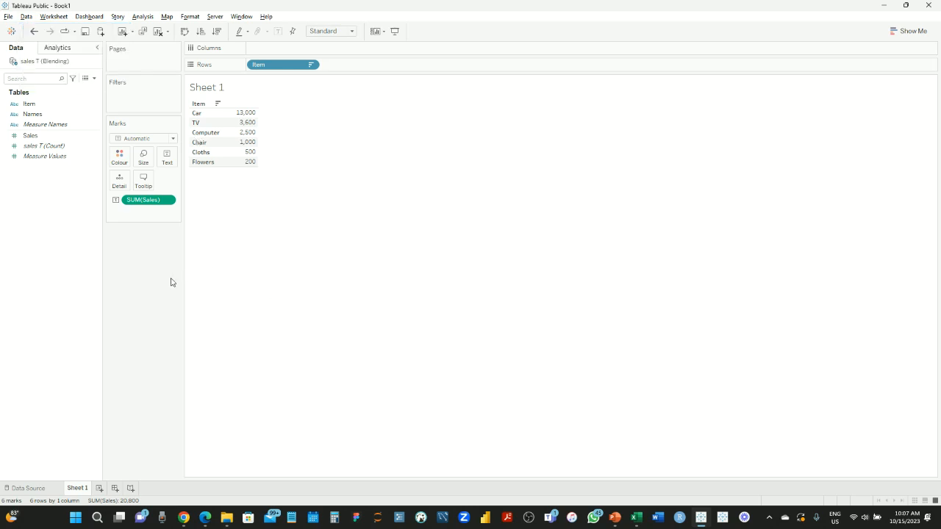
left_click(100, 31)
left_click(145, 102)
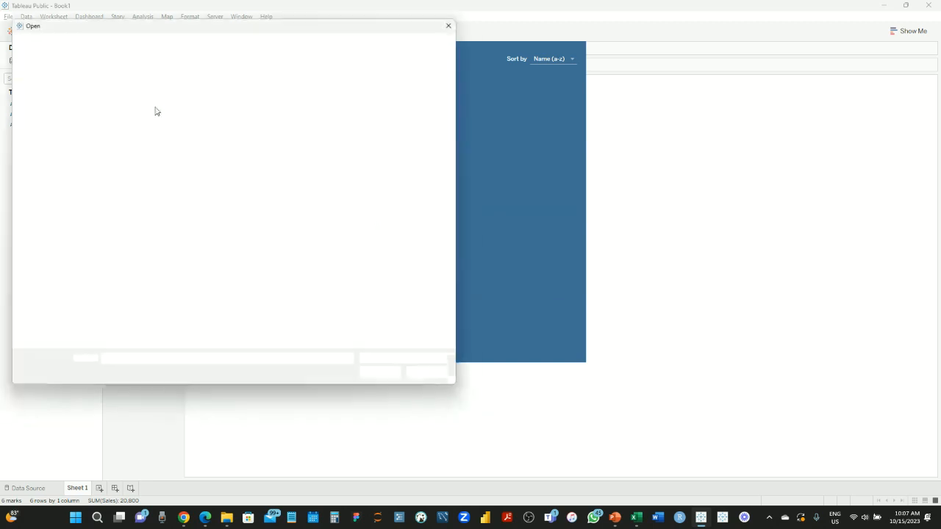
double_click(127, 138)
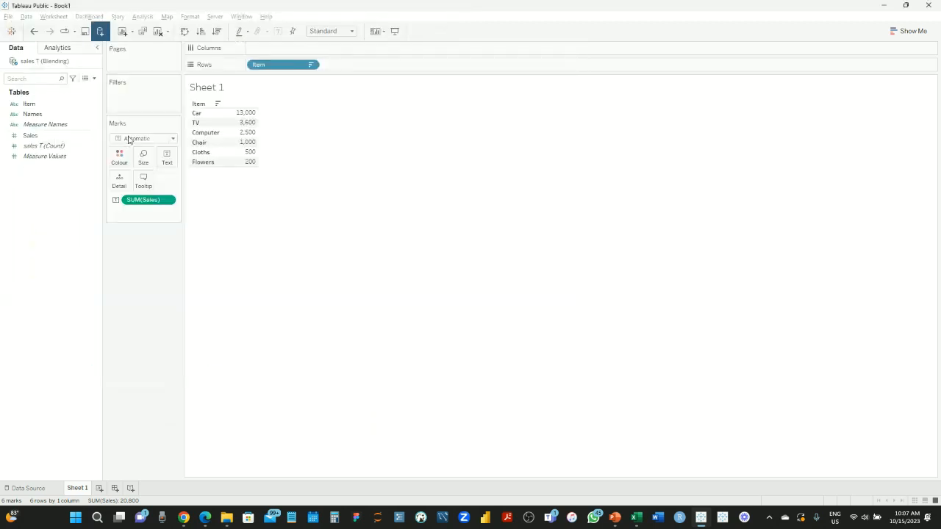
left_click_drag(33, 114, 218, 81)
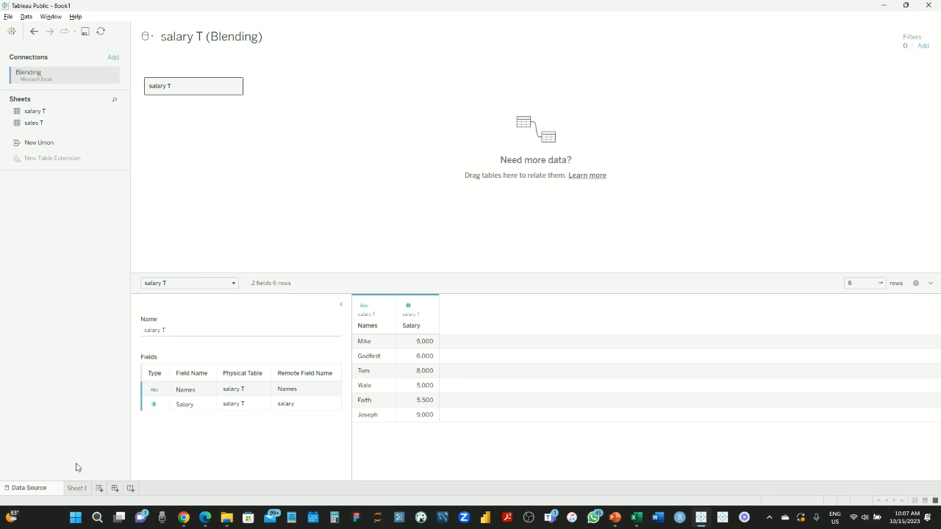
left_click(76, 488)
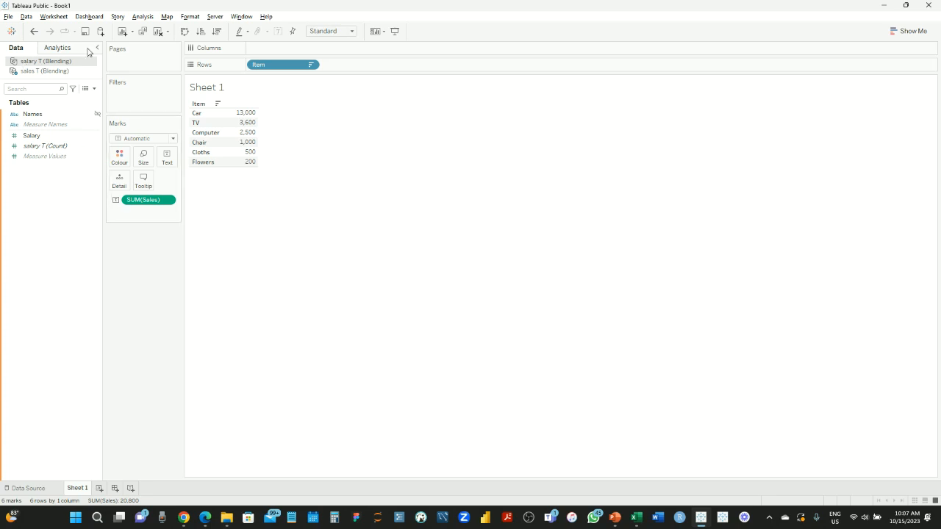
Clear the sheet, try salary T's Names as rows, then clear it again
left_click(54, 72)
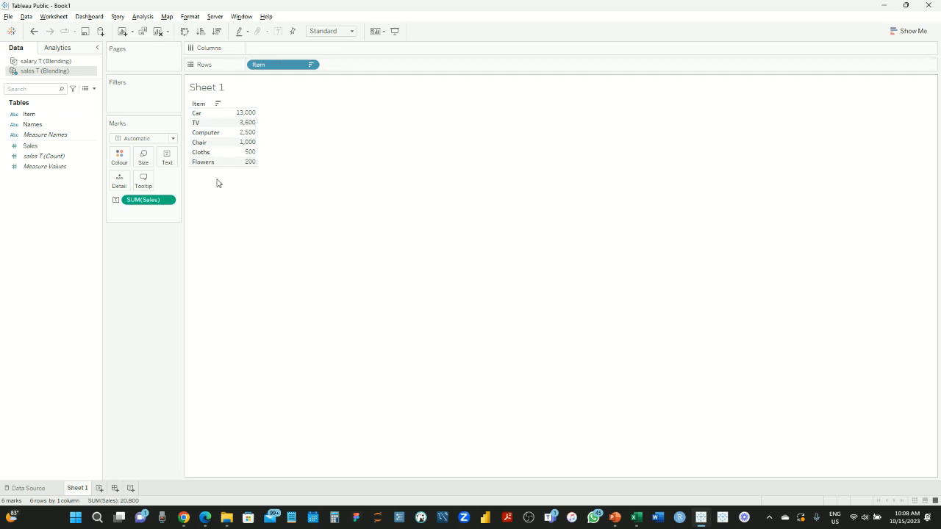
mouse_move(254, 146)
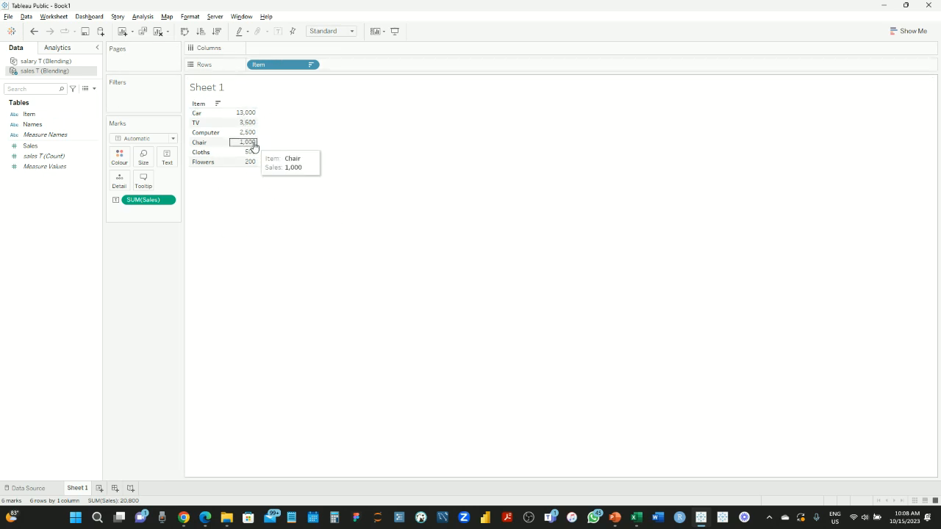
left_click(157, 31)
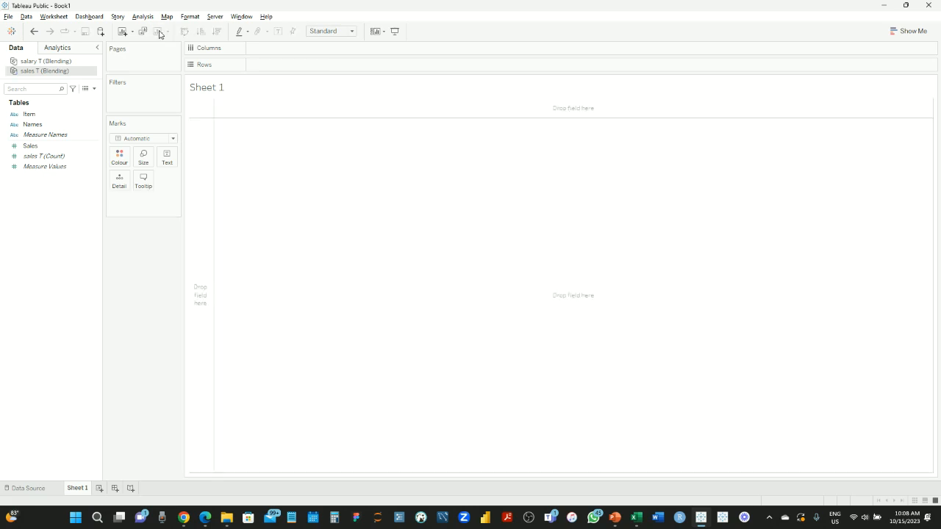
left_click(47, 62)
left_click(40, 116)
left_click_drag(39, 115, 298, 68)
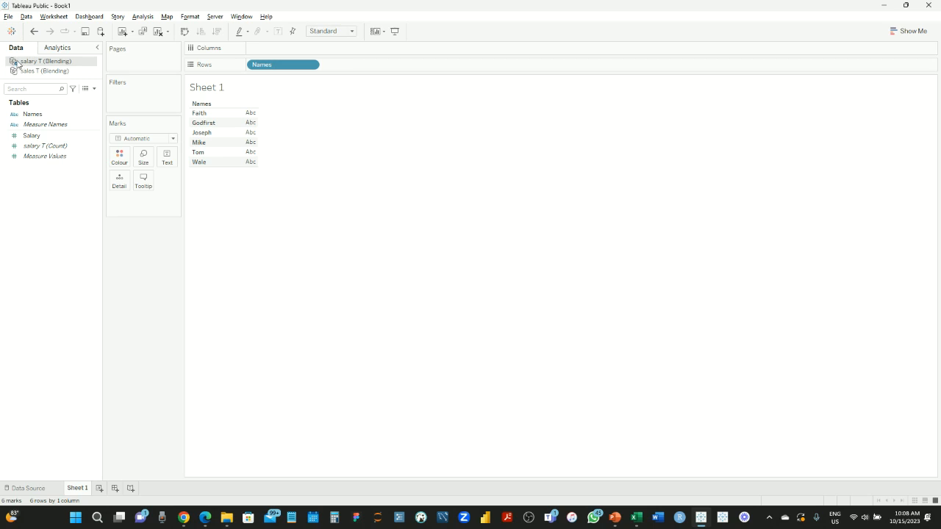
left_click(157, 31)
Rebuild the table with sales T Item rows and SUM(Sales), alphabetical from Car 13,000 to TV 3,600
left_click(63, 71)
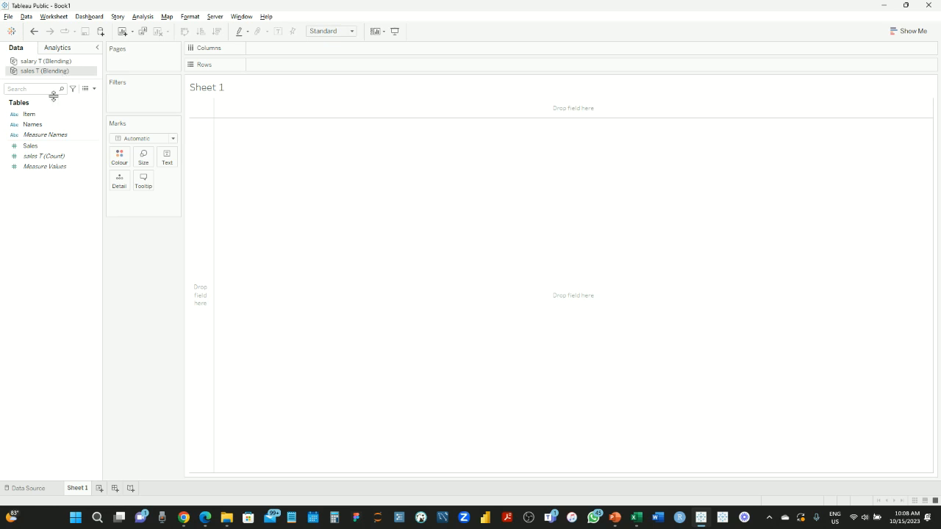
left_click_drag(30, 114, 284, 67)
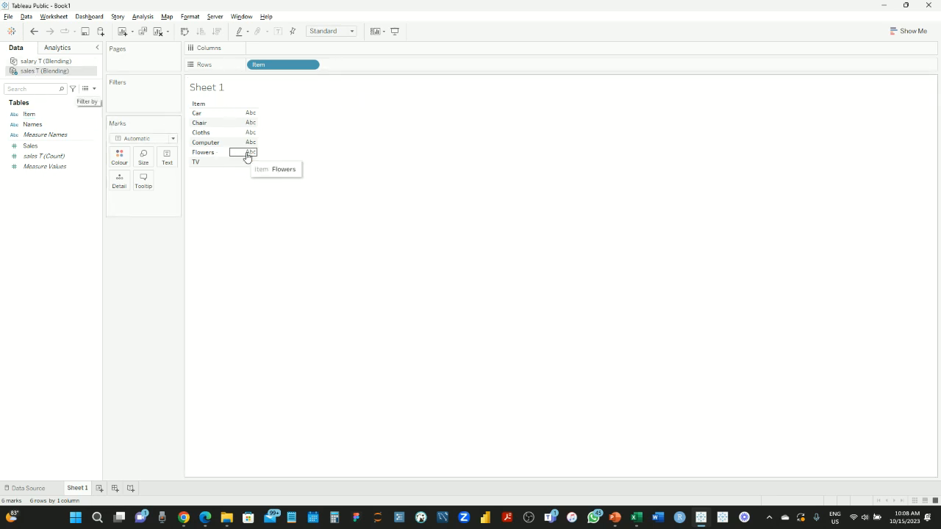
left_click(32, 124)
left_click_drag(30, 146, 250, 153)
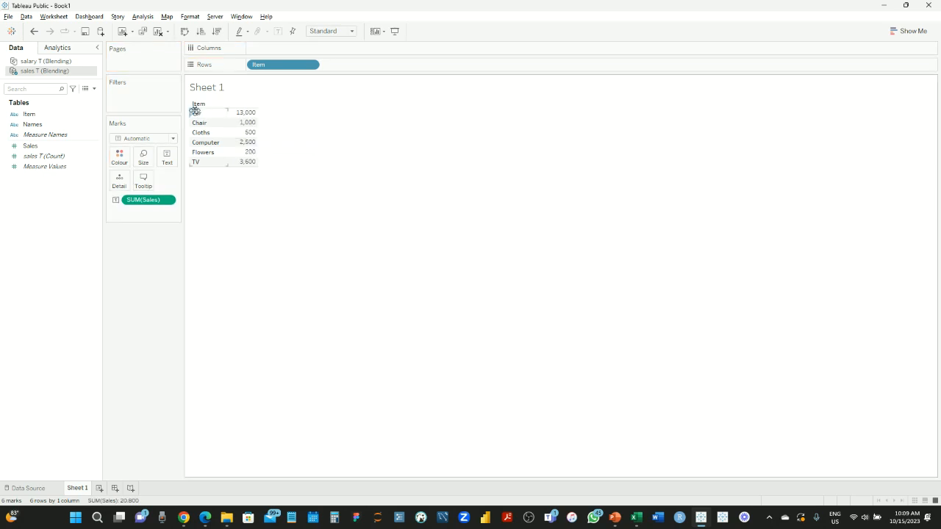
mouse_move(250, 134)
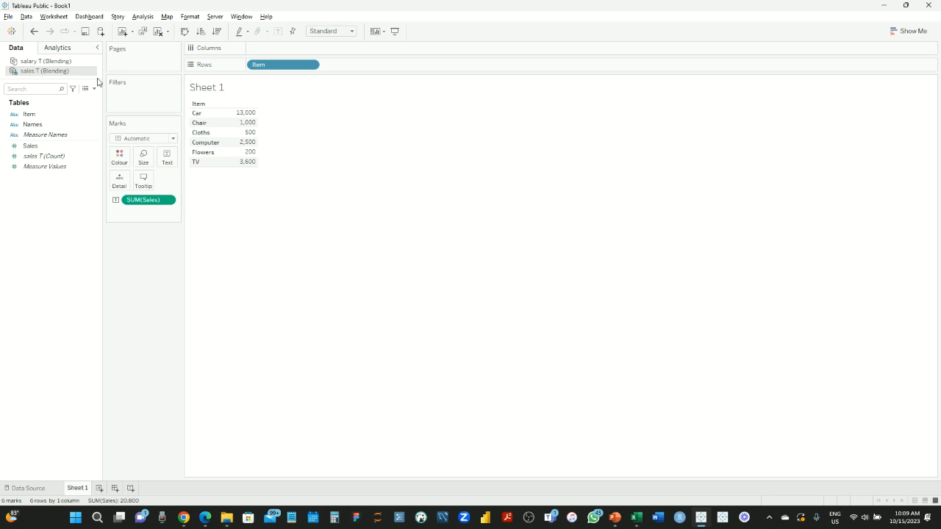
left_click(62, 64)
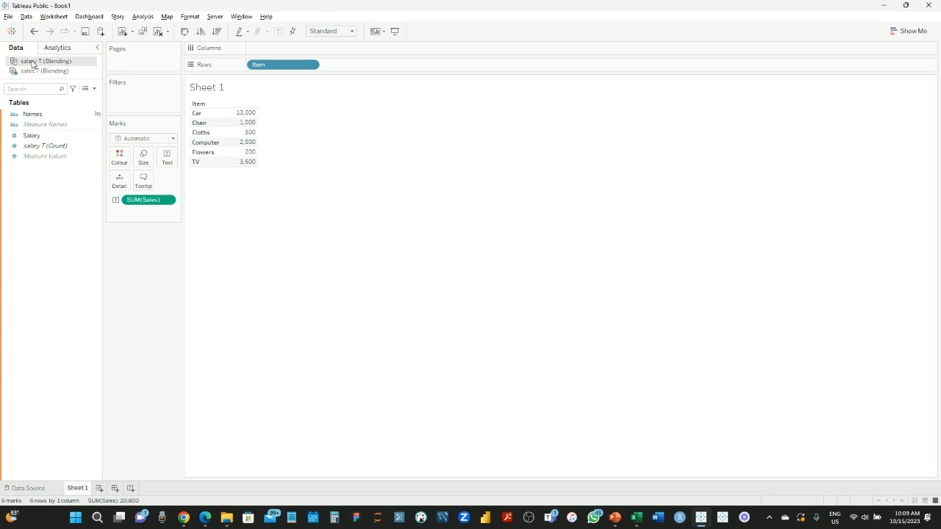
left_click(74, 116)
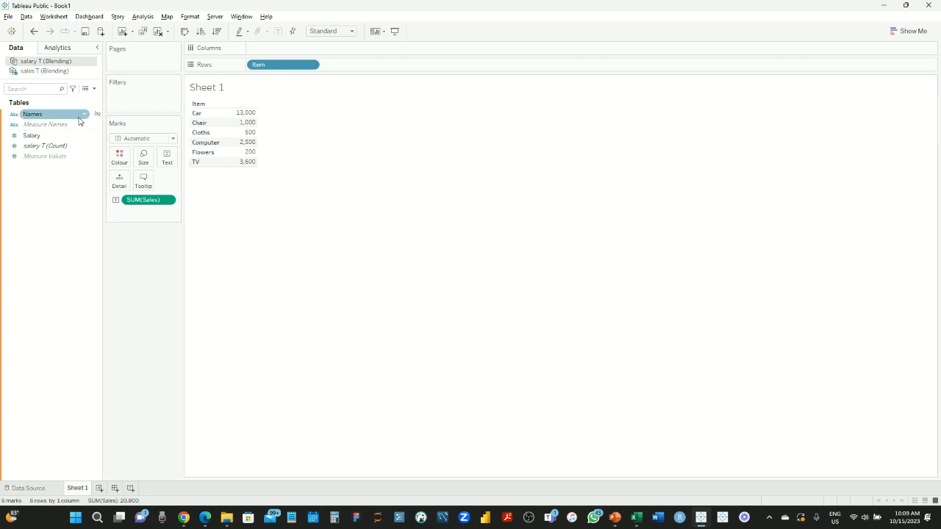
Link salary T to sales T on Names and add SUM(Salary) to Rows, leaving Chair empty
left_click_drag(80, 120, 94, 104)
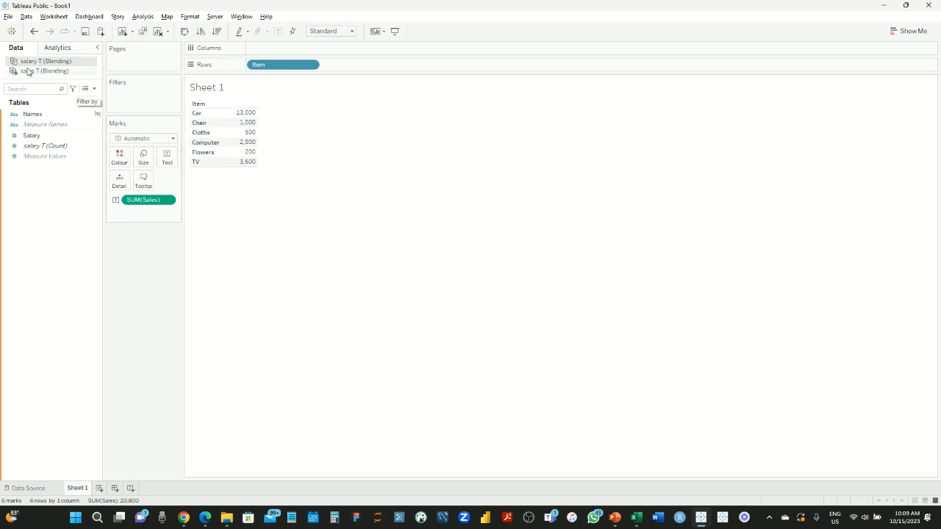
mouse_move(91, 117)
left_mouse_down()
mouse_move(212, 149)
mouse_move(105, 122)
left_mouse_up()
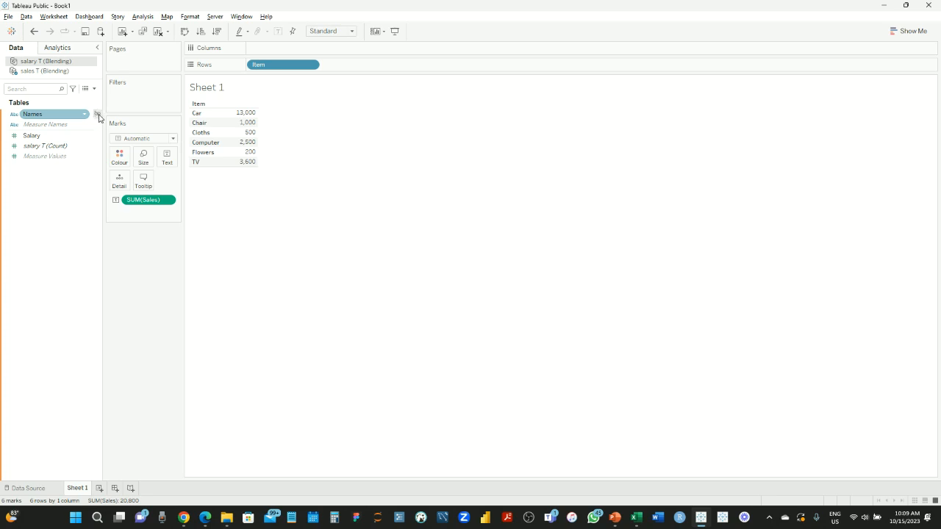
left_click(98, 115)
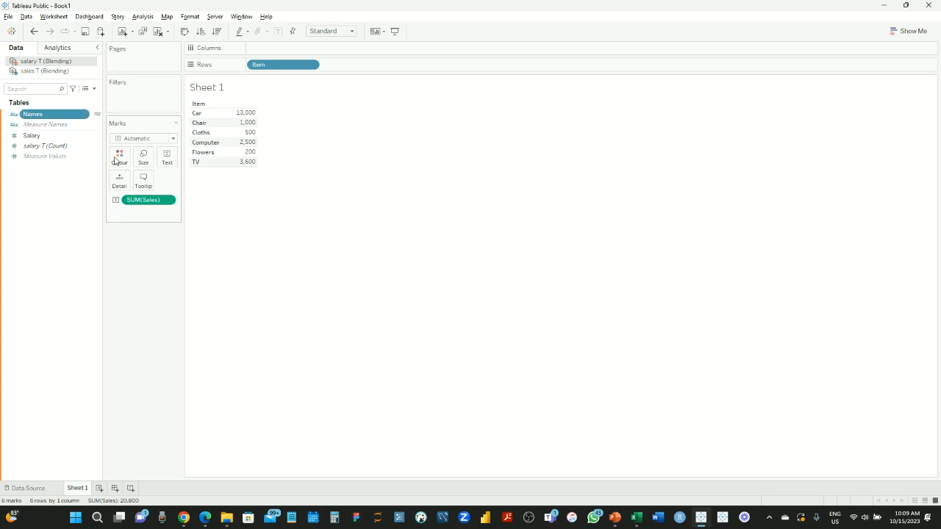
left_click(30, 73)
left_click(30, 62)
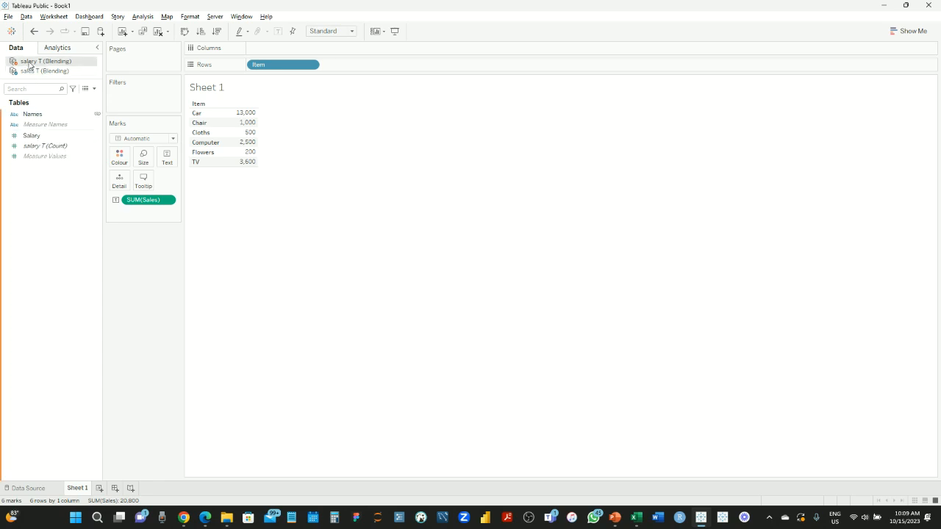
left_click(50, 116)
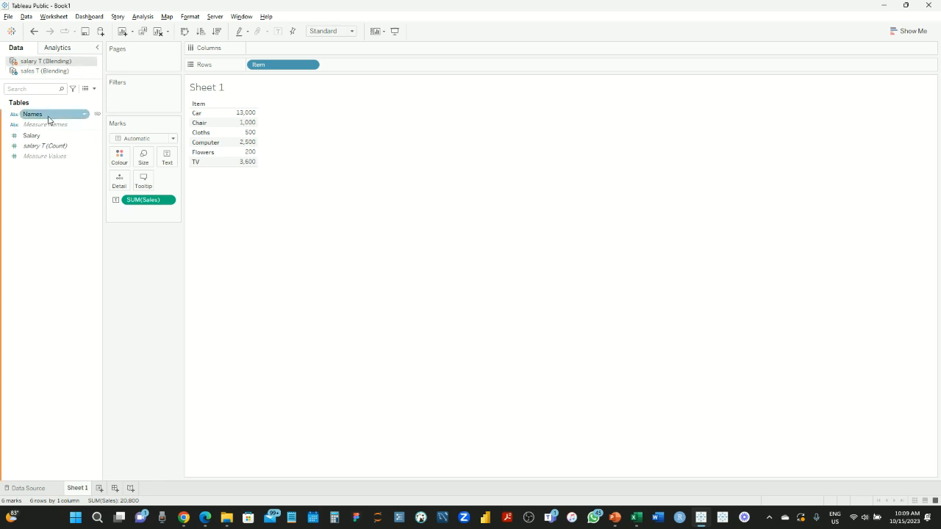
left_click_drag(33, 135, 387, 66)
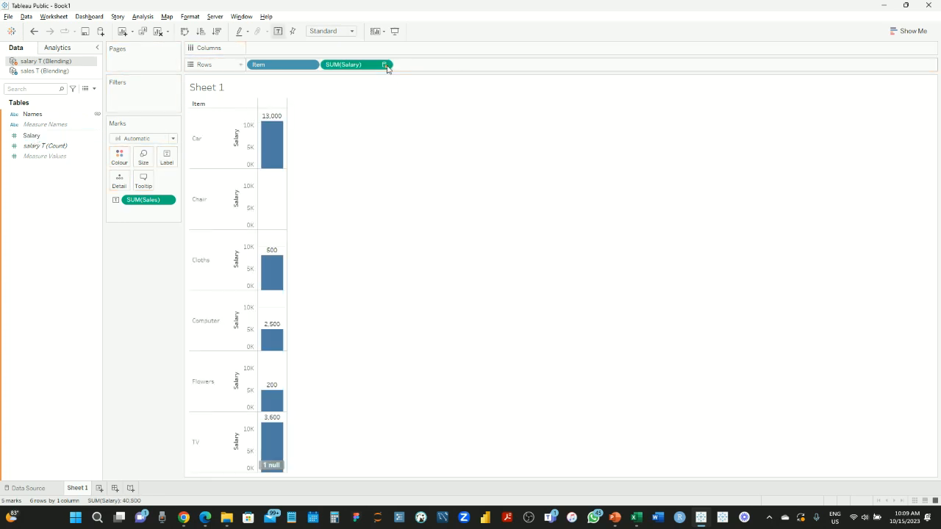
left_click(385, 65)
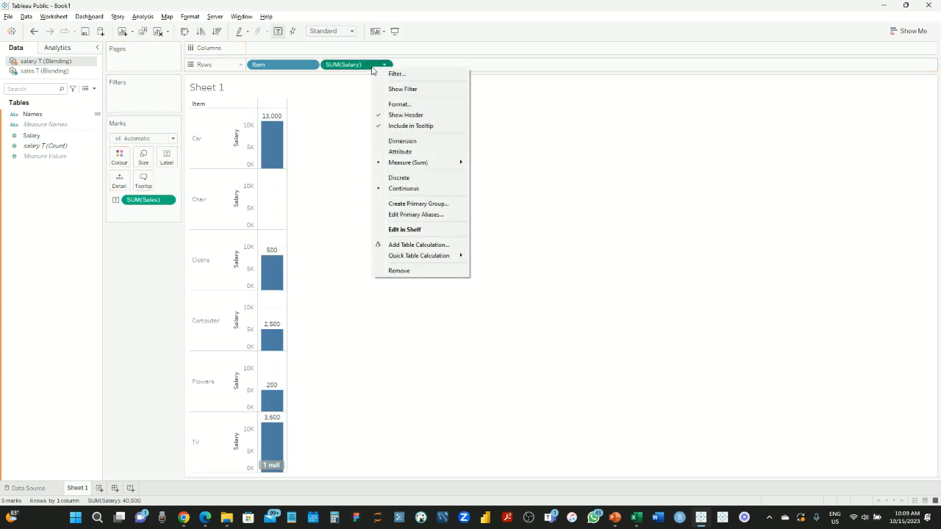
Make SUM(Salary) discrete so each Item shows Salary as text, Car 11,000 and Chair Null
left_click(403, 183)
left_click(241, 113)
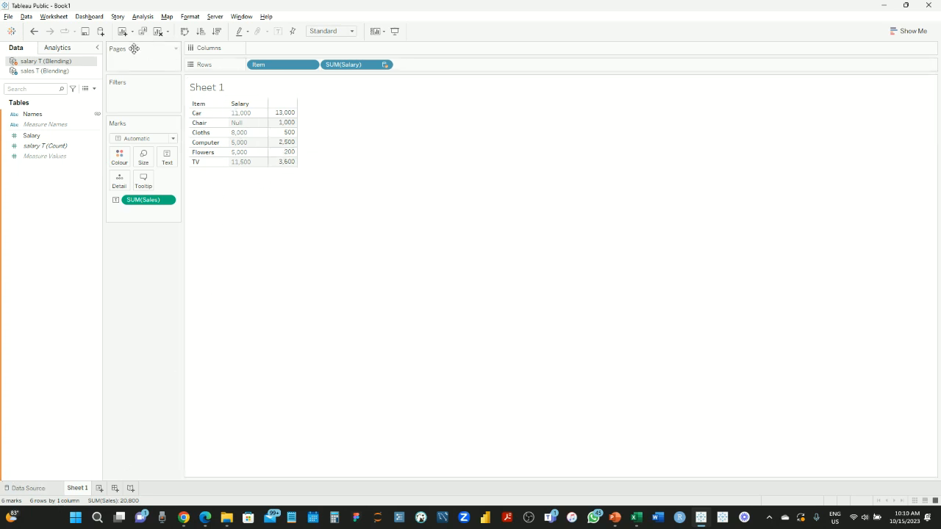
left_click(99, 489)
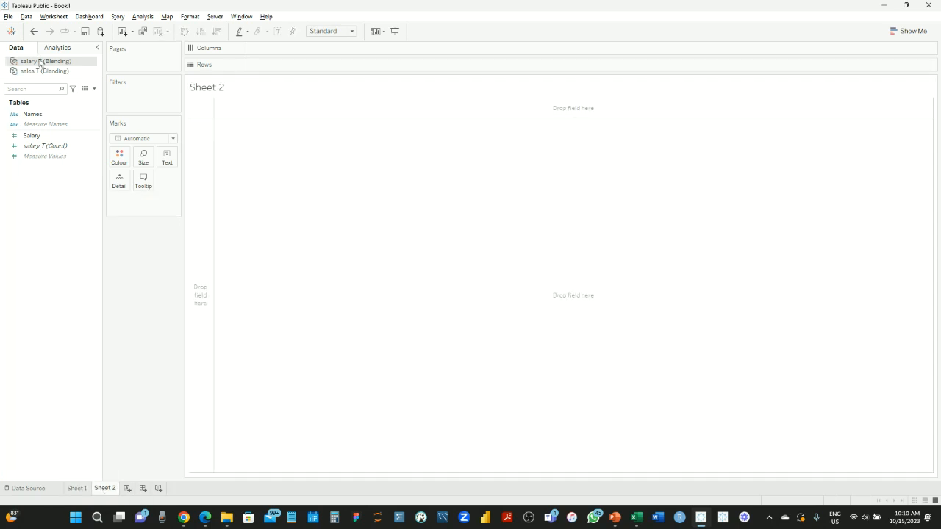
On the new sheet, list Names with a discrete Salary column
left_click_drag(32, 115, 313, 70)
left_click_drag(32, 136, 374, 67)
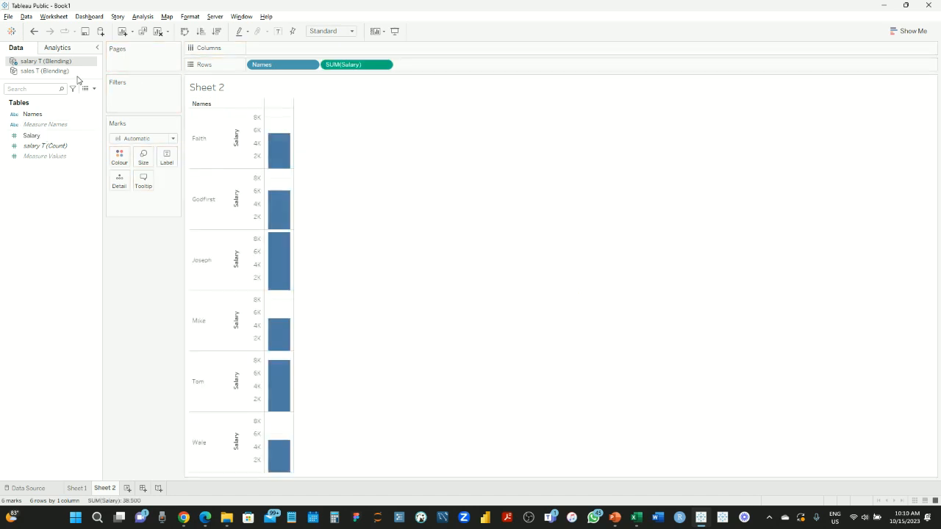
right_click(345, 65)
left_click(374, 175)
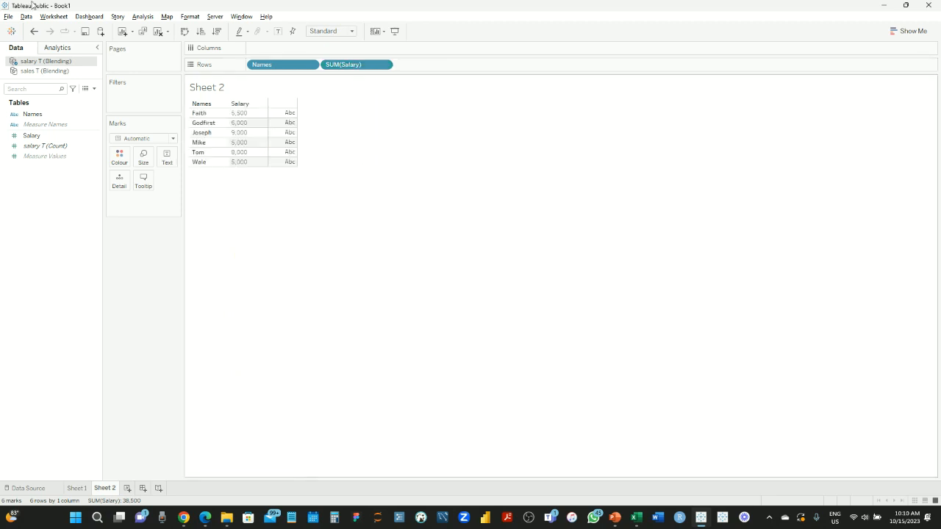
Add discrete blended Sales from sales T beside Salary, with Joseph's Sales Null, and compare with Sheet 1
left_click(35, 70)
left_click(39, 148)
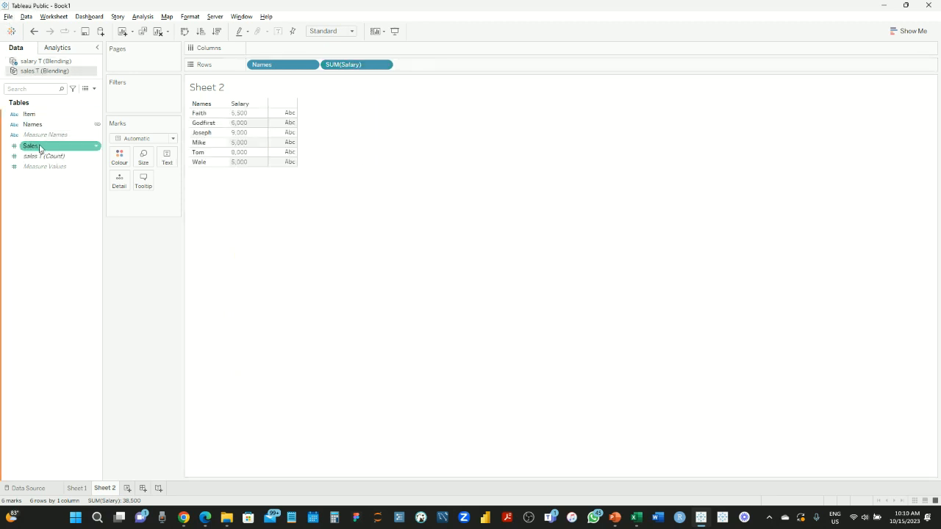
left_click_drag(39, 149, 458, 66)
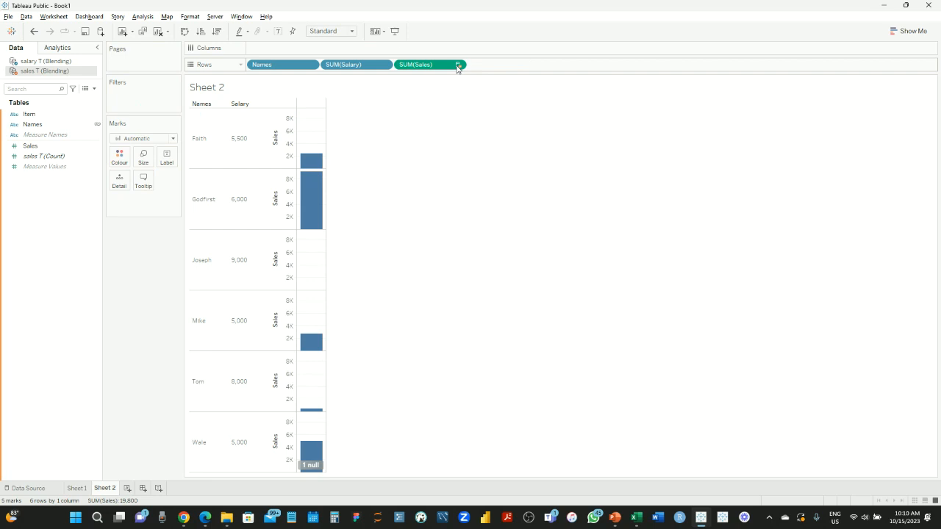
right_click(434, 65)
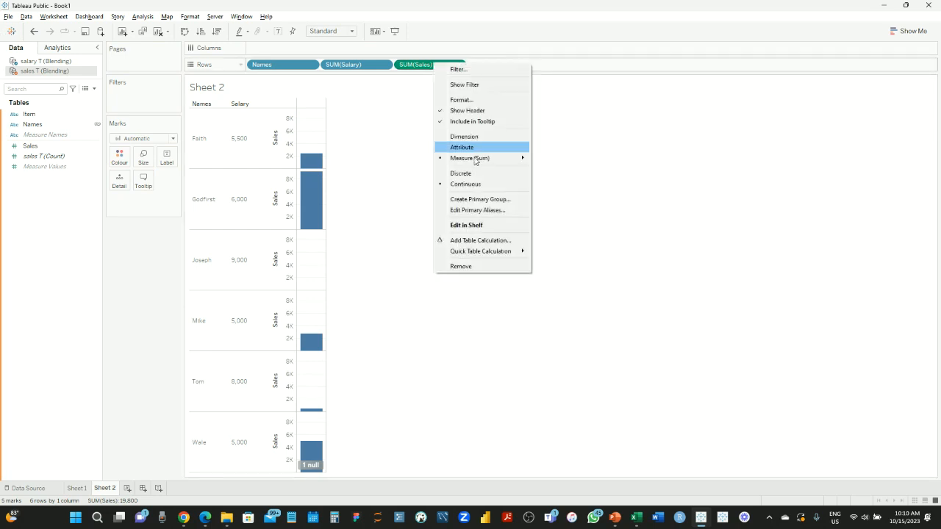
left_click(471, 177)
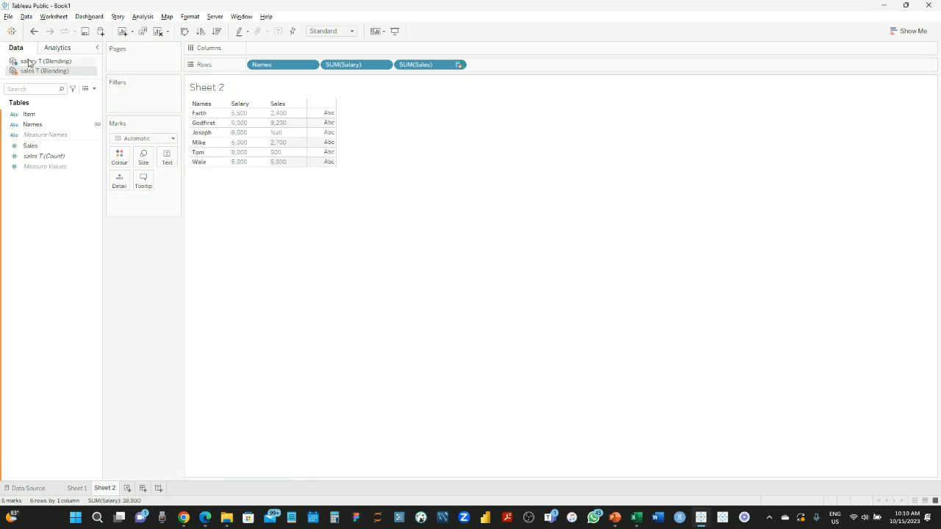
left_click(74, 489)
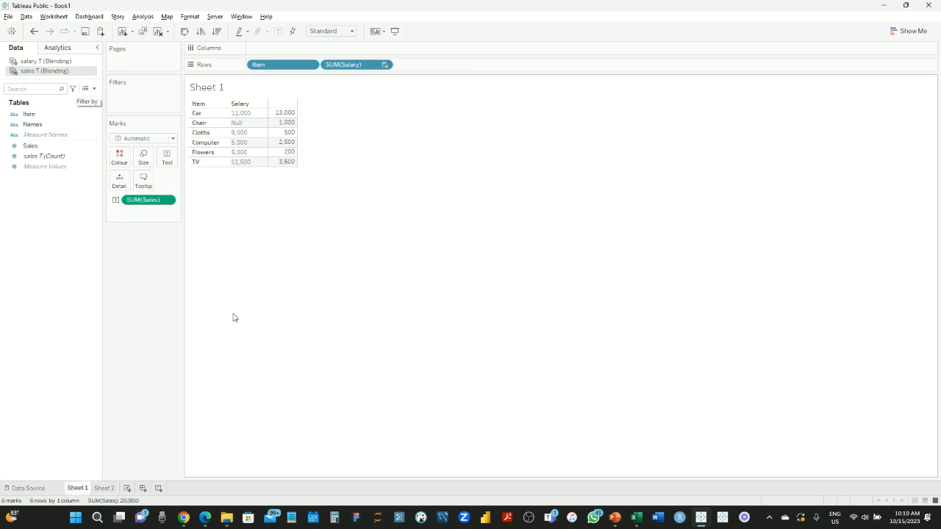
left_click(110, 489)
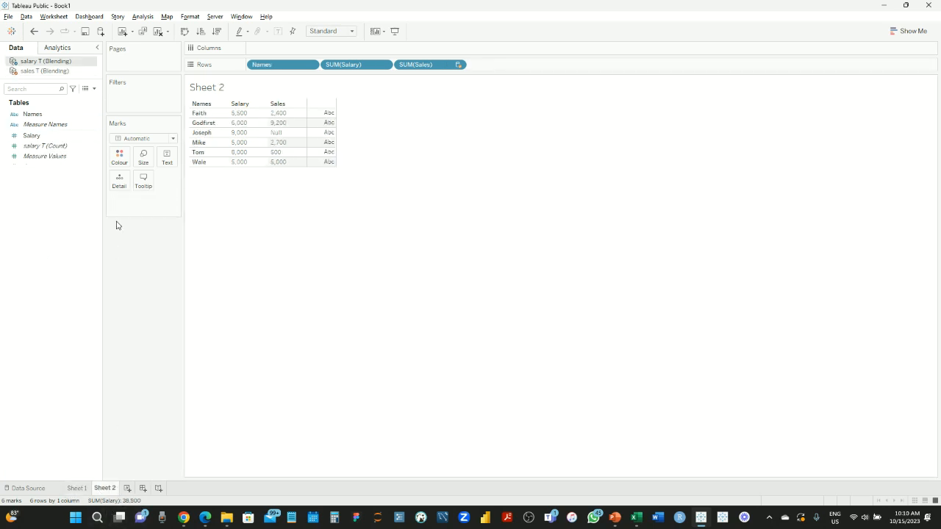
Drop SUM(Salary) from Sheet 1 so only Sales per Item remains, then find the Blending file in File Explorer
left_click(77, 489)
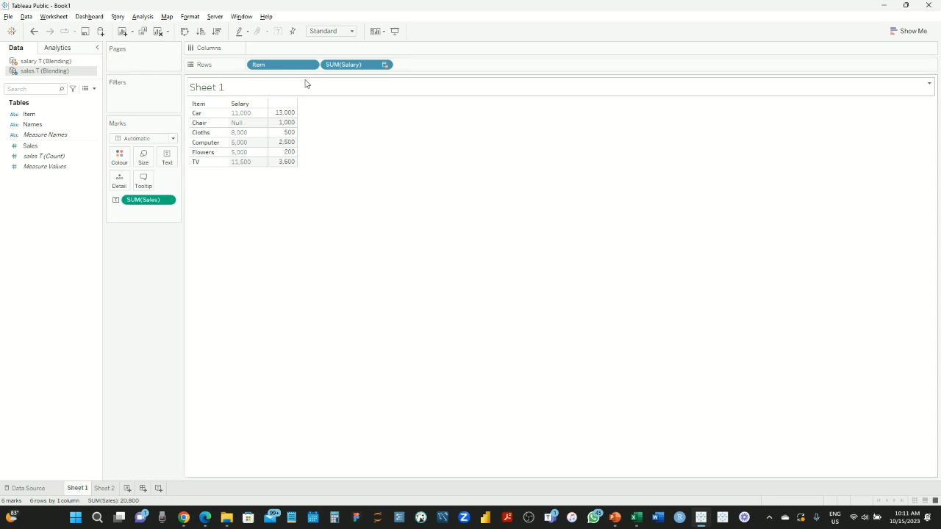
left_click_drag(350, 66, 147, 298)
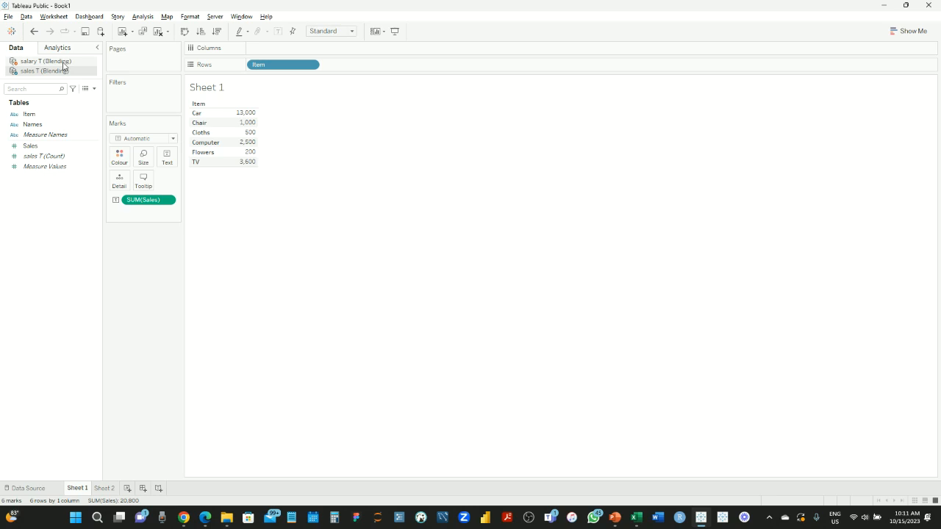
left_click(63, 62)
left_click(226, 518)
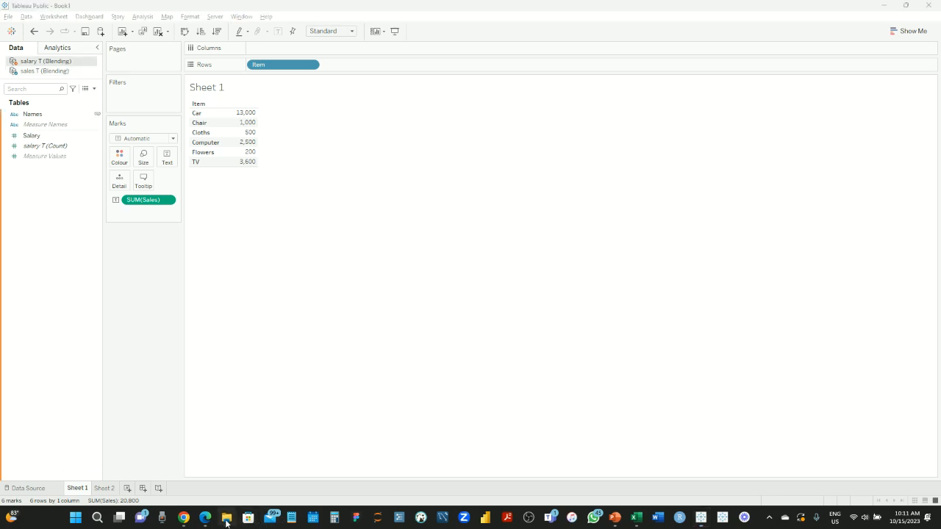
left_click(255, 166)
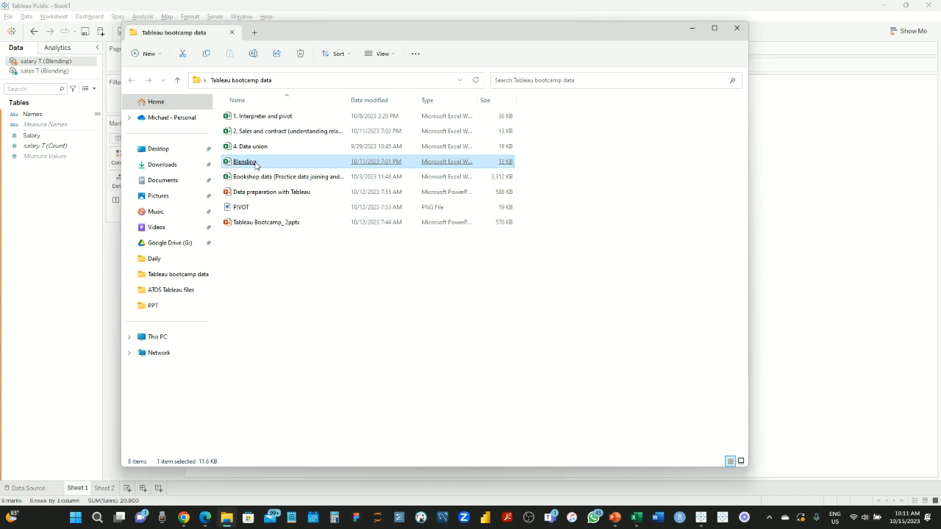
Open the Blending workbook in Excel to view the salary T names and salaries
double_click(255, 166)
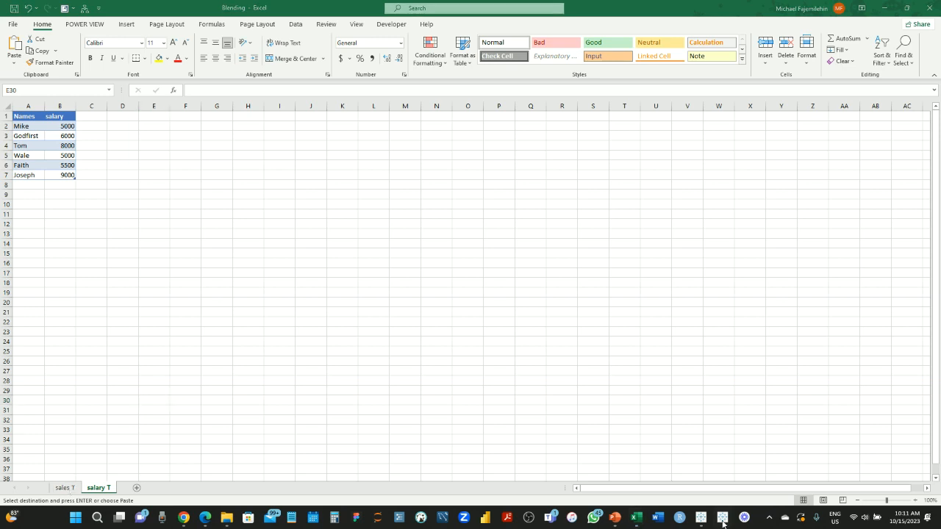
Return from the Blending Excel workbook to the Tableau Book1 window
mouse_move(701, 517)
left_click(703, 465)
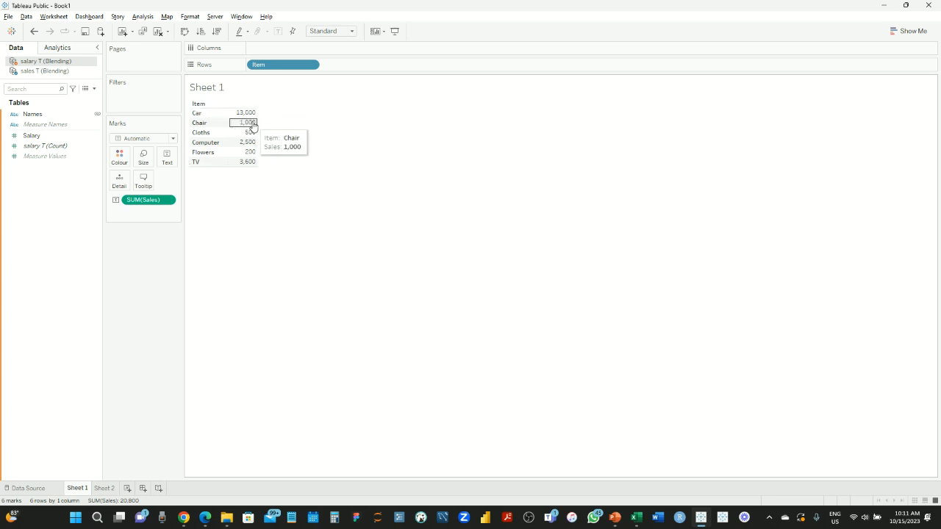
Clear Sheet 1 and tabulate SUM(Salary) for each salary T name, totalling 38,500
left_click_drag(281, 66, 136, 307)
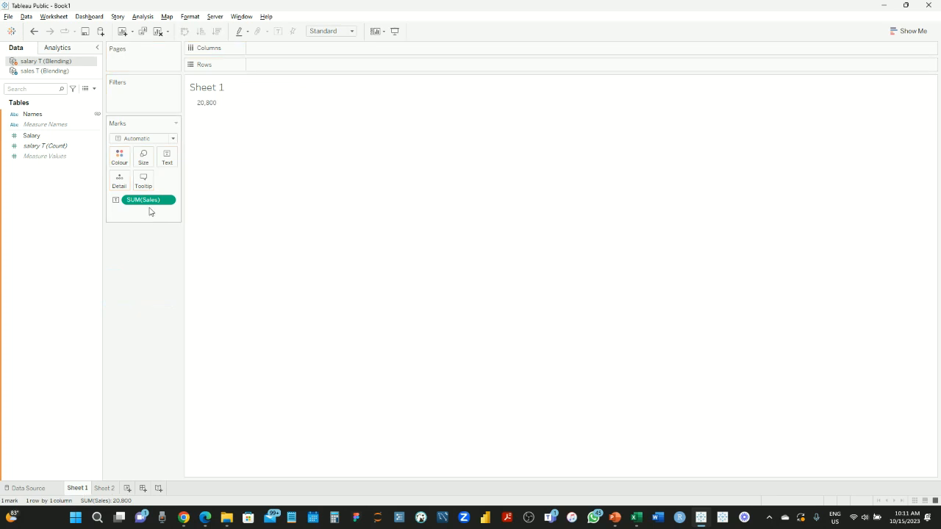
left_click(159, 33)
left_click_drag(32, 114, 264, 61)
left_click_drag(264, 67, 264, 67)
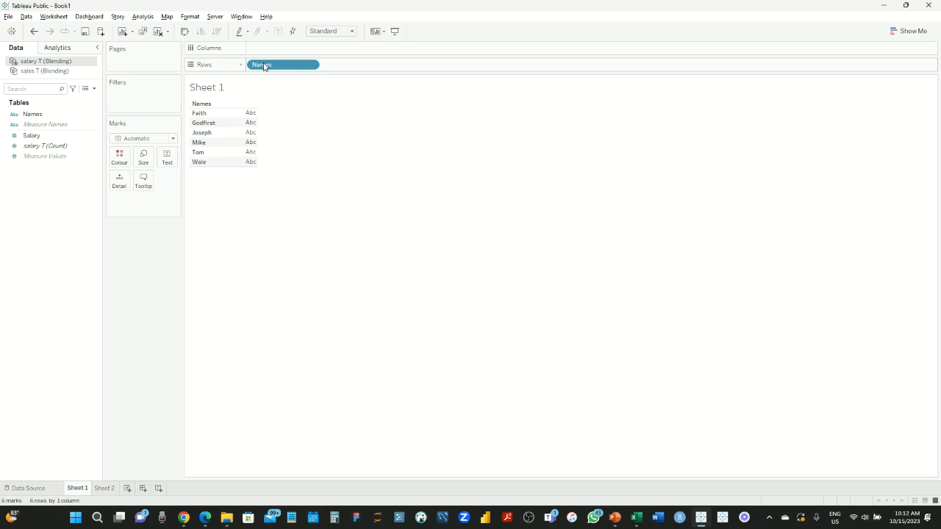
left_click(32, 136)
left_click_drag(32, 140, 239, 138)
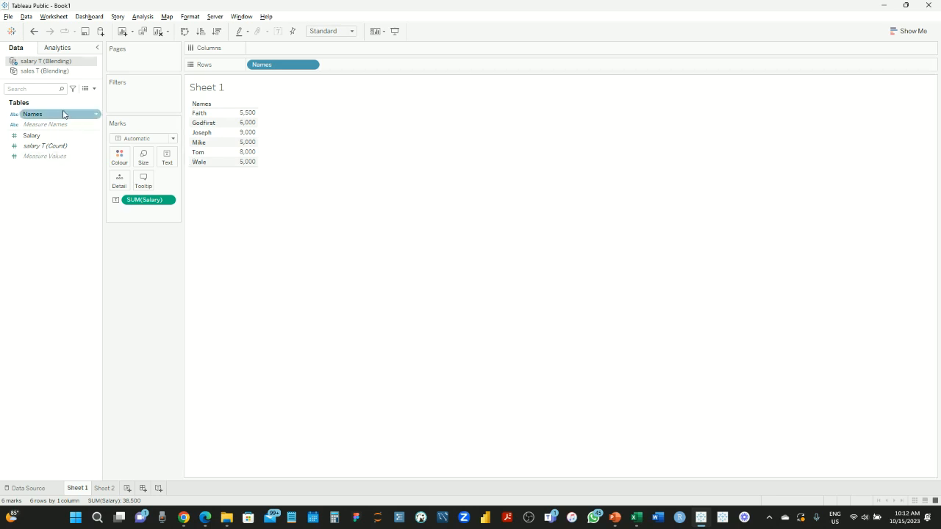
Blend sales T Names onto Rows beside the salary T names, leaving Joseph as Null
left_click(41, 72)
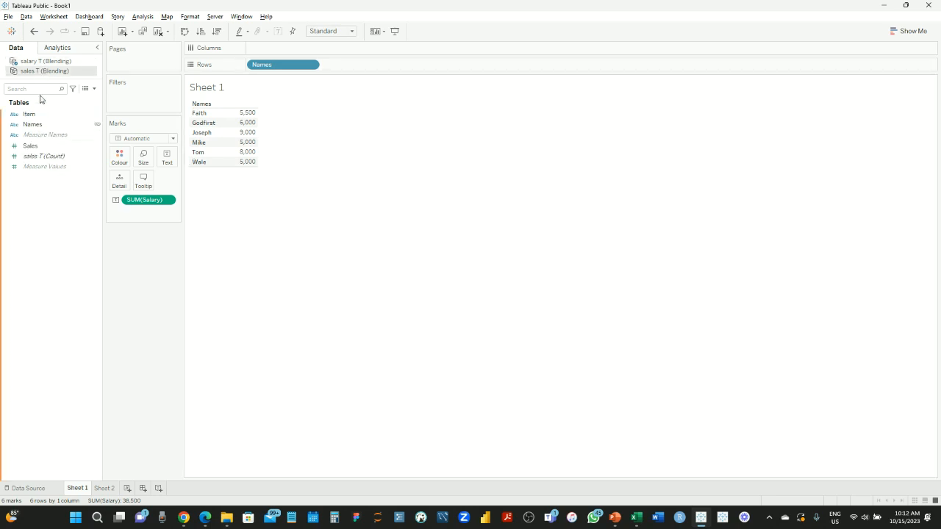
left_click_drag(41, 128, 387, 68)
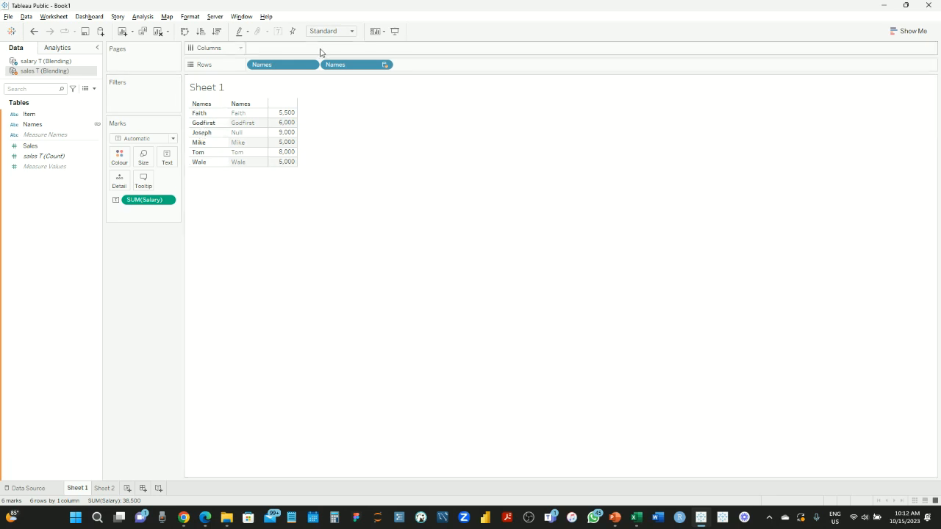
left_click_drag(352, 66, 132, 313)
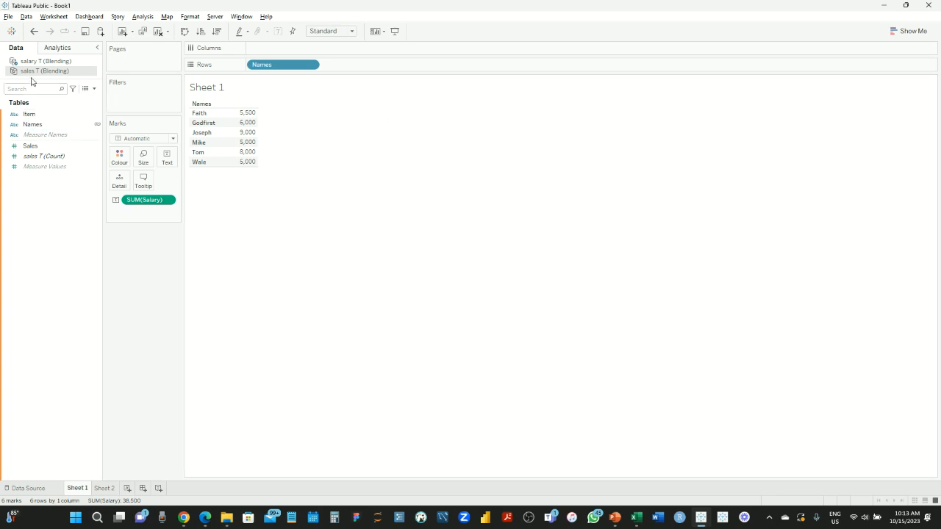
left_click_drag(33, 124, 382, 68)
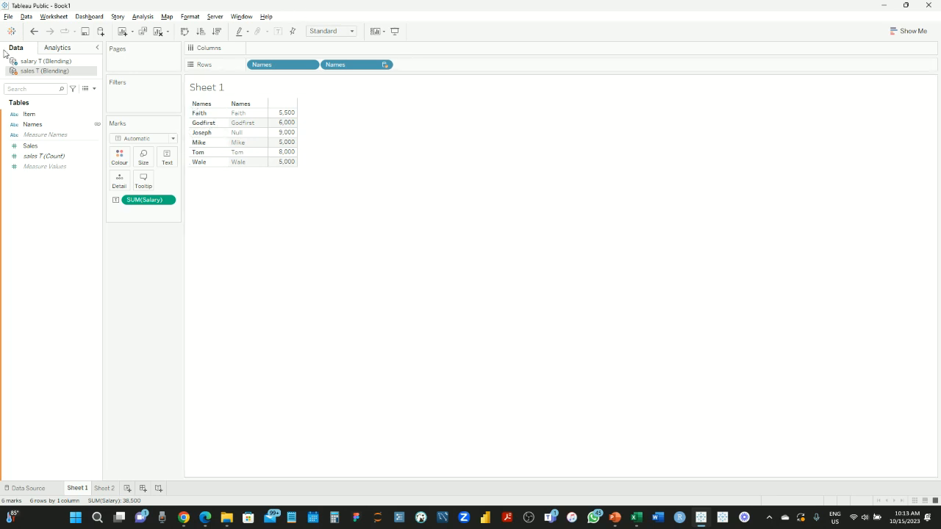
Rebuild the table with sales T Names first and salary T Names blended, Michael showing Null
left_click(156, 33)
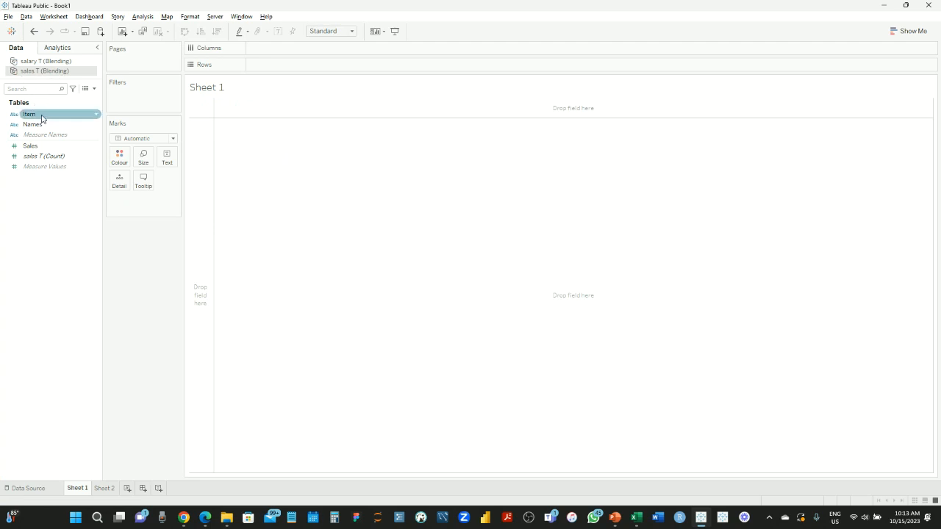
left_click_drag(33, 125, 269, 71)
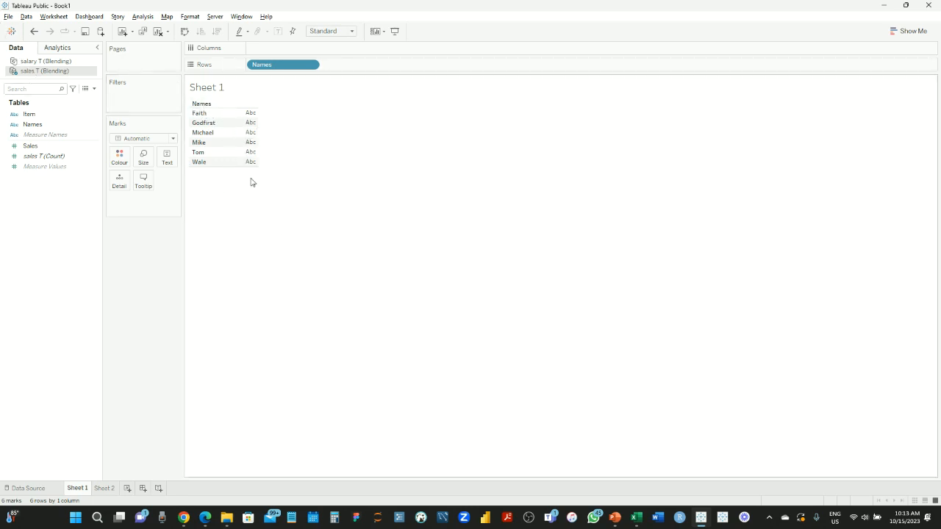
left_click(56, 63)
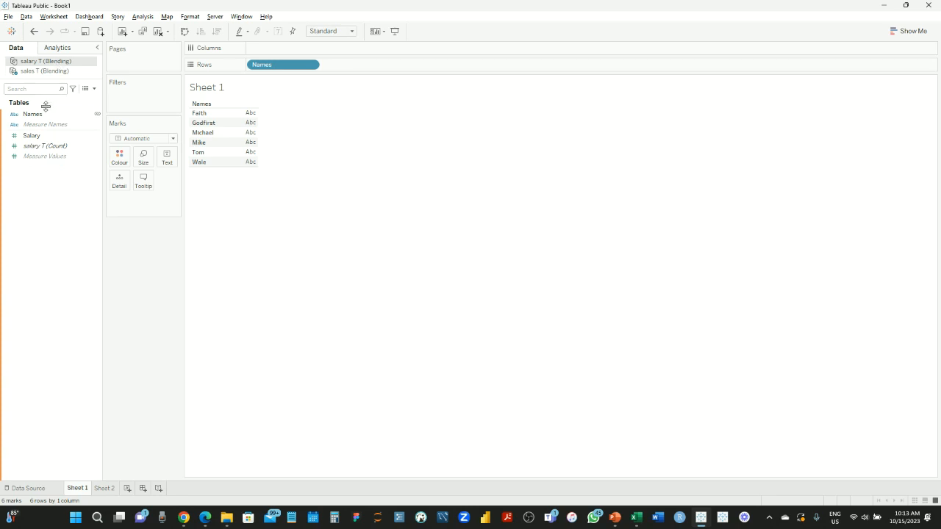
left_click_drag(33, 114, 374, 66)
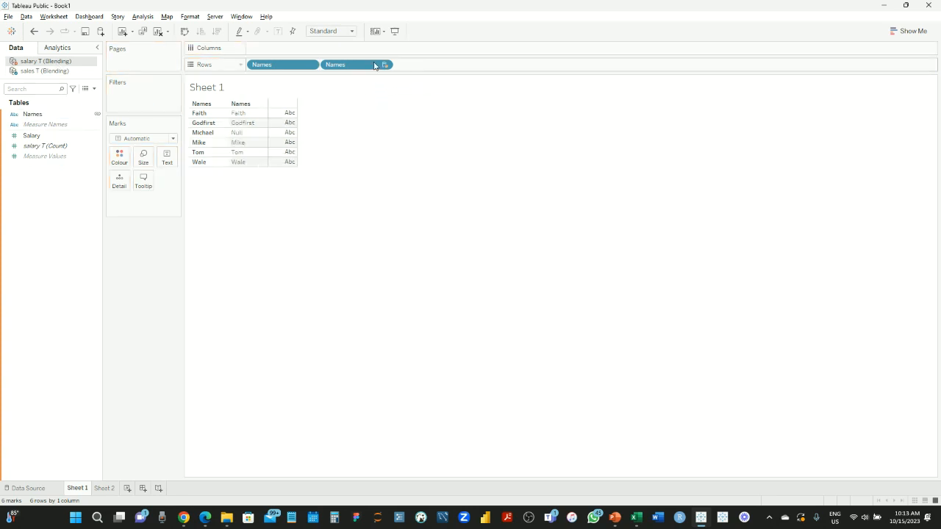
left_click(257, 114)
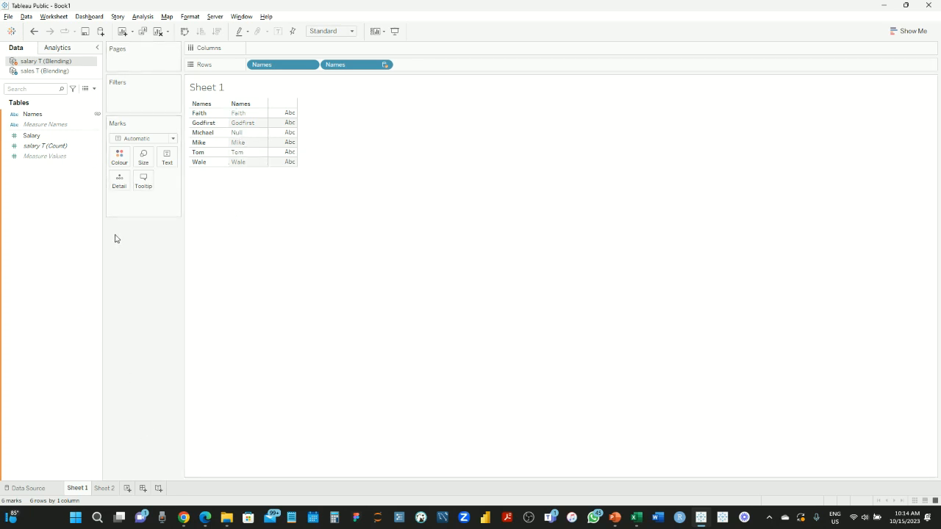
Switch to the 'Data preparation with Tableau' deck and go to slide 13, UNION
mouse_move(616, 518)
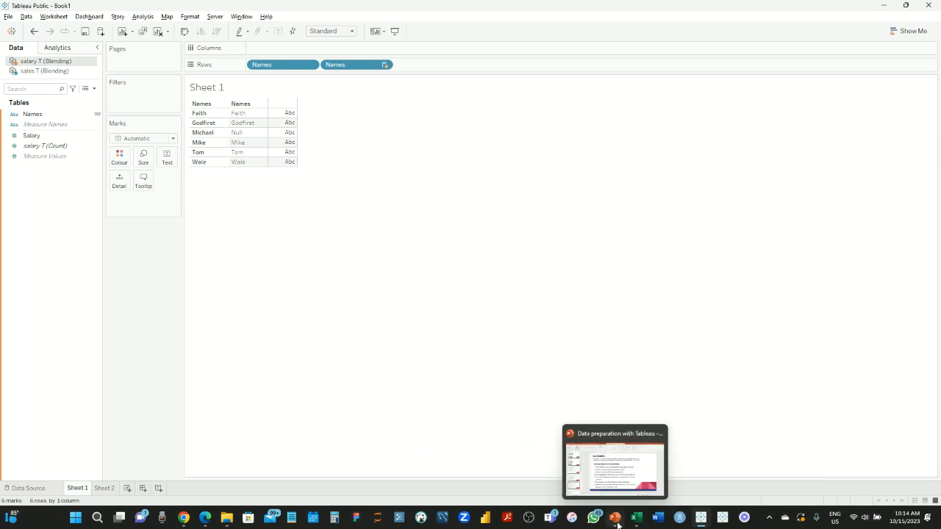
left_click(612, 479)
scroll(105, 378, "down", 3)
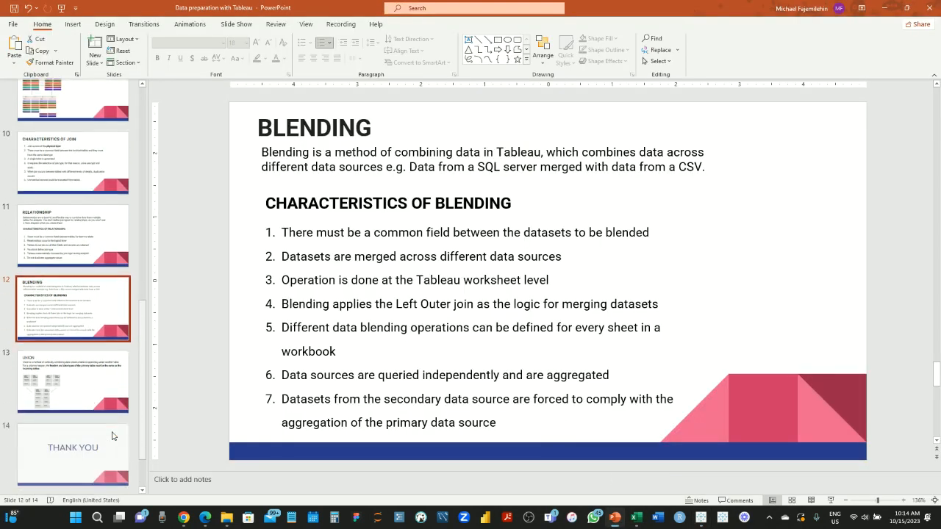
left_click(105, 379)
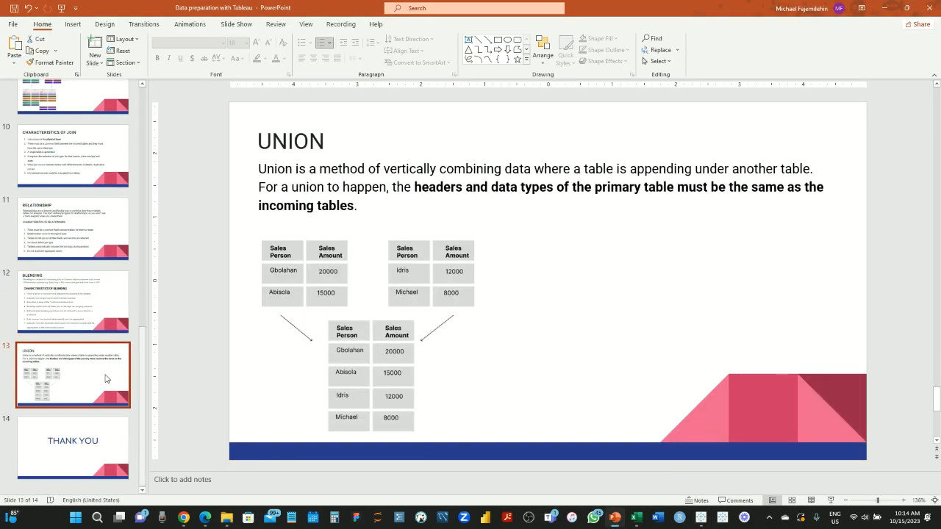